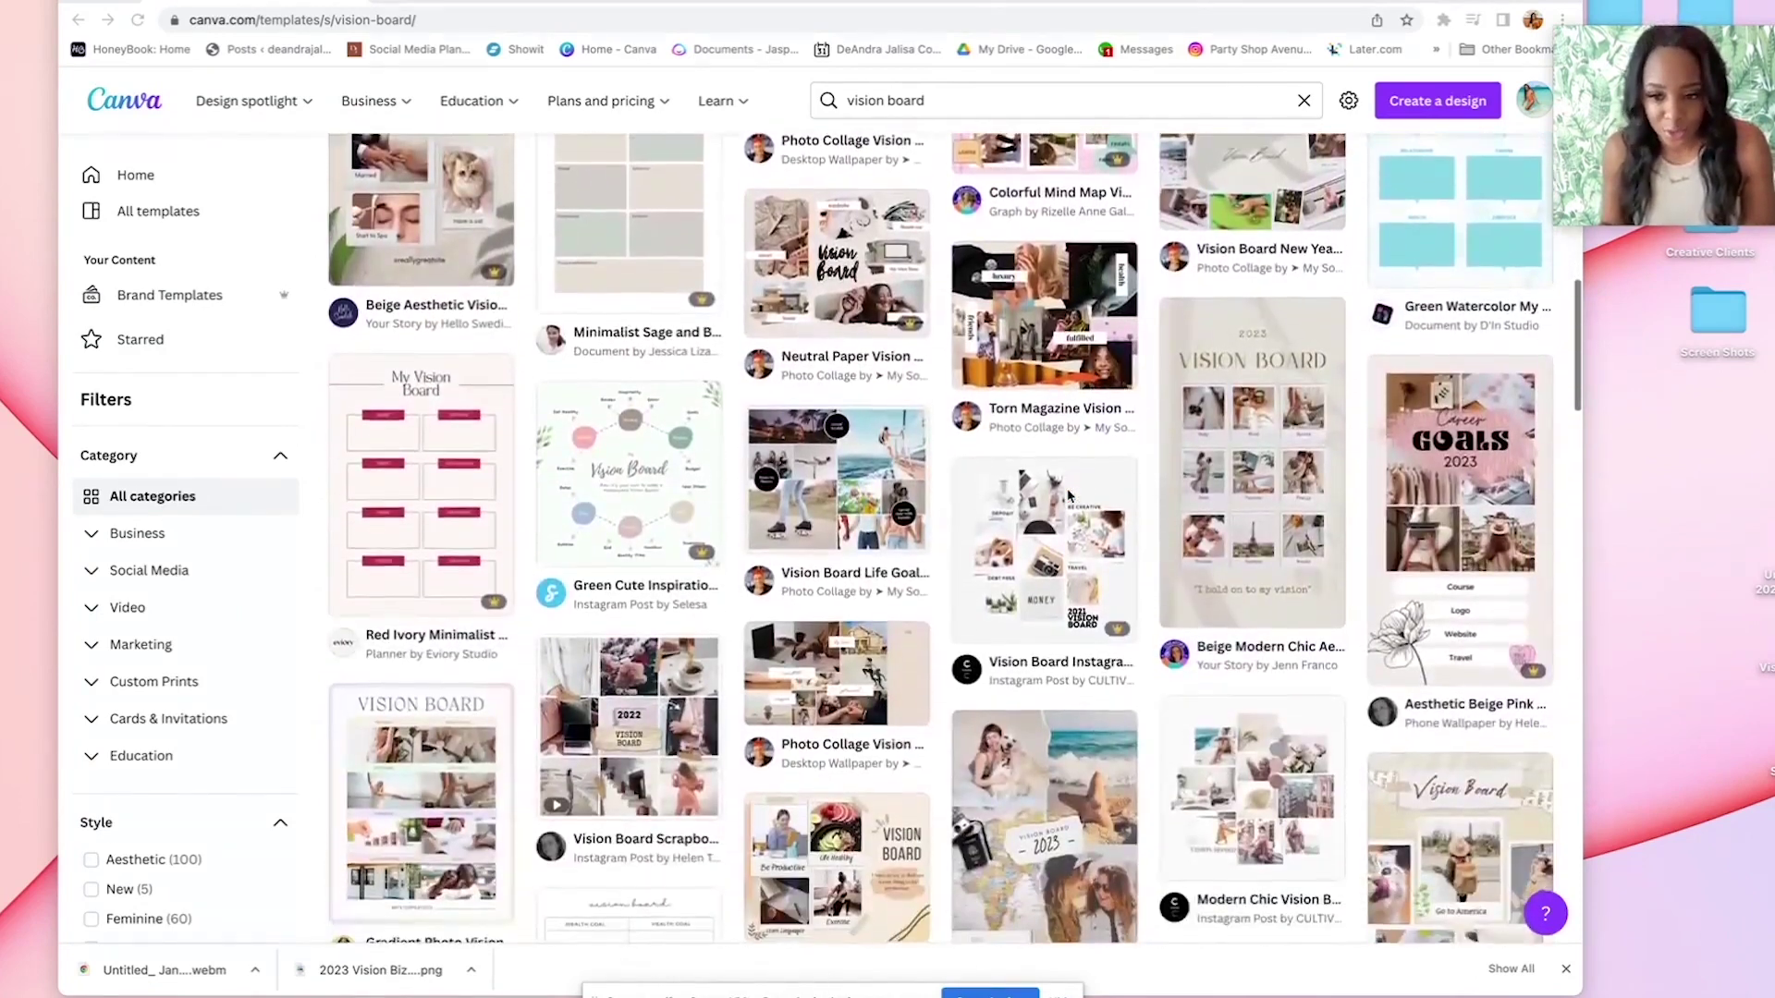
Browse the vision board templates and open the Neutral Paper Vision Board New Year Goals Photo Collage for customizing
{"action": "scroll", "coordinate": [1069, 496], "scroll_direction": "down", "scroll_amount": 2}
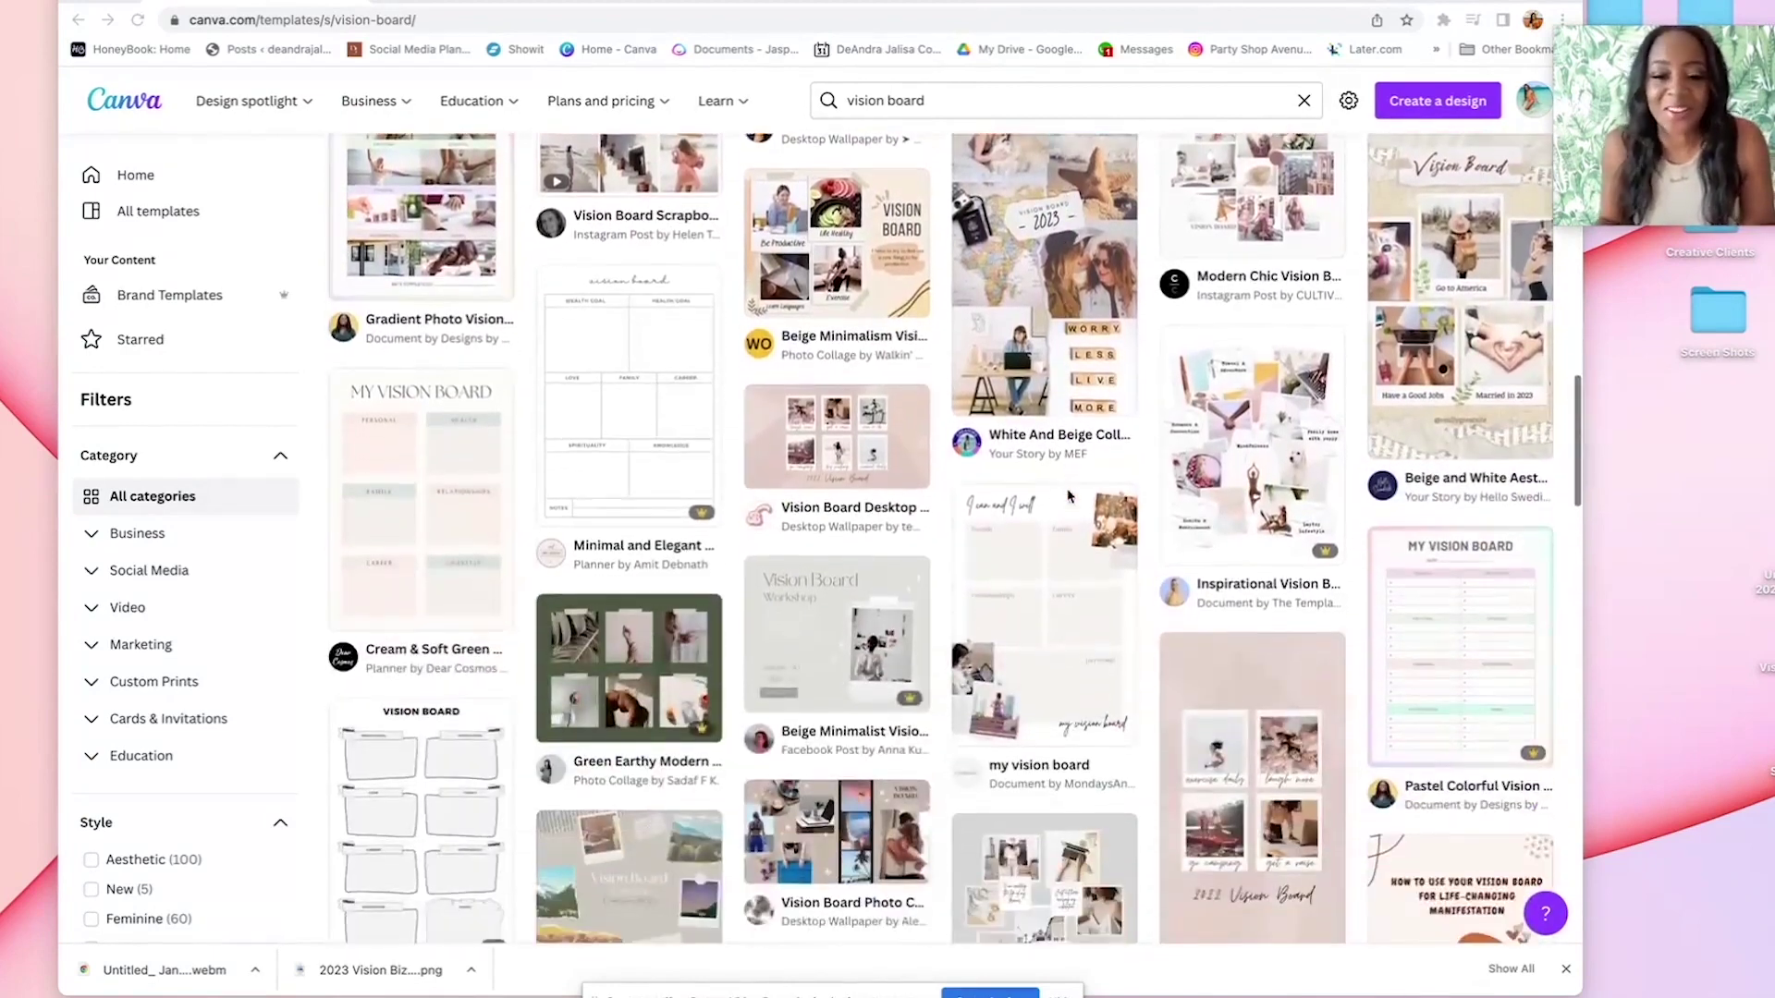
{"action": "scroll", "coordinate": [1069, 497], "scroll_direction": "up", "scroll_amount": 15}
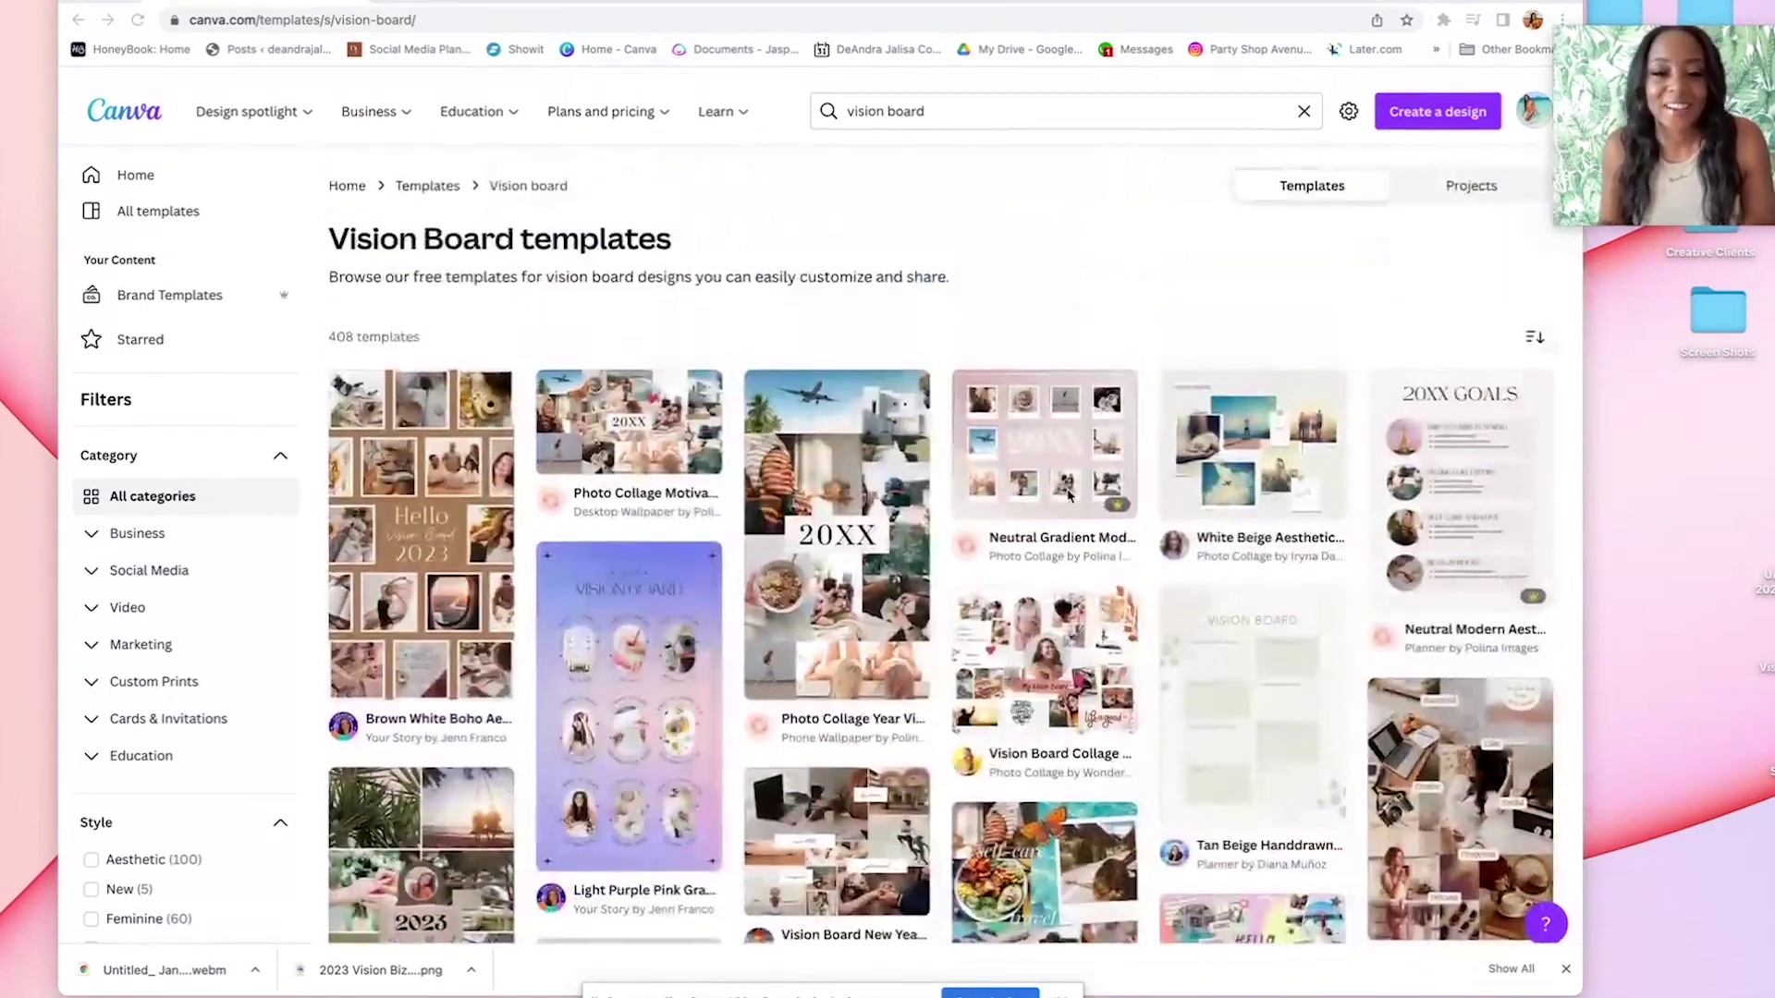
{"action": "scroll", "coordinate": [1069, 496], "scroll_direction": "down", "scroll_amount": 8}
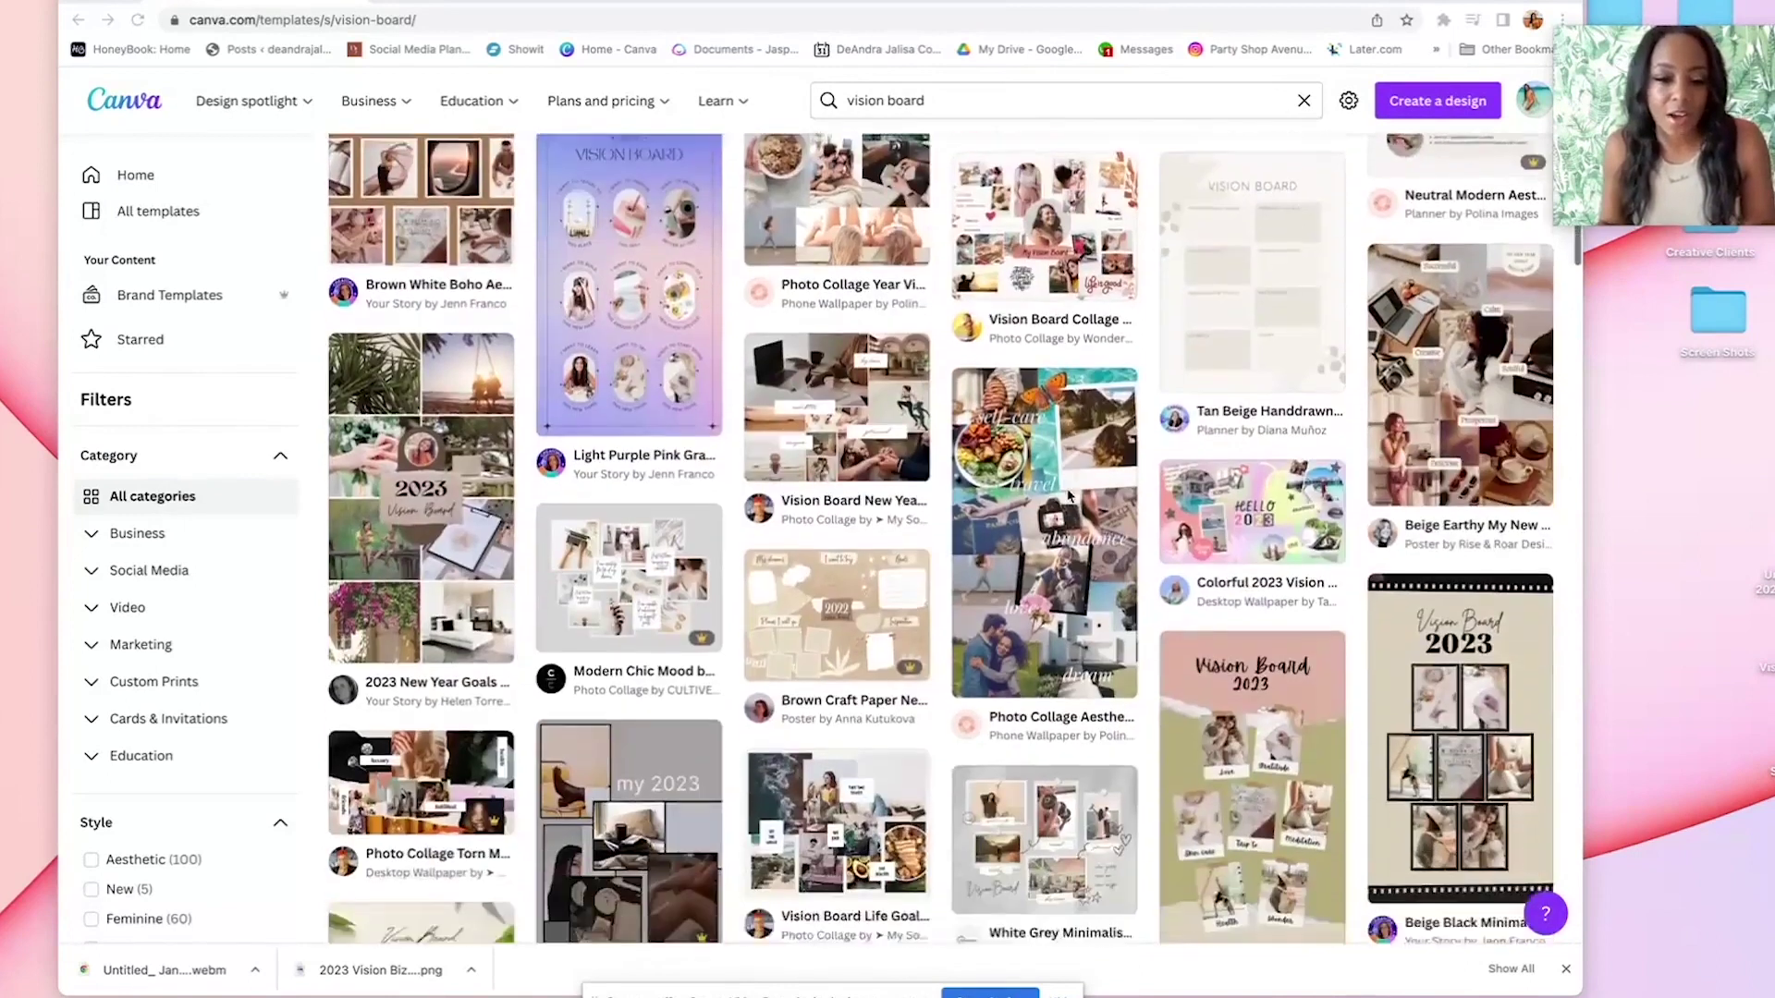
{"action": "scroll", "coordinate": [1070, 496], "scroll_direction": "down", "scroll_amount": 4}
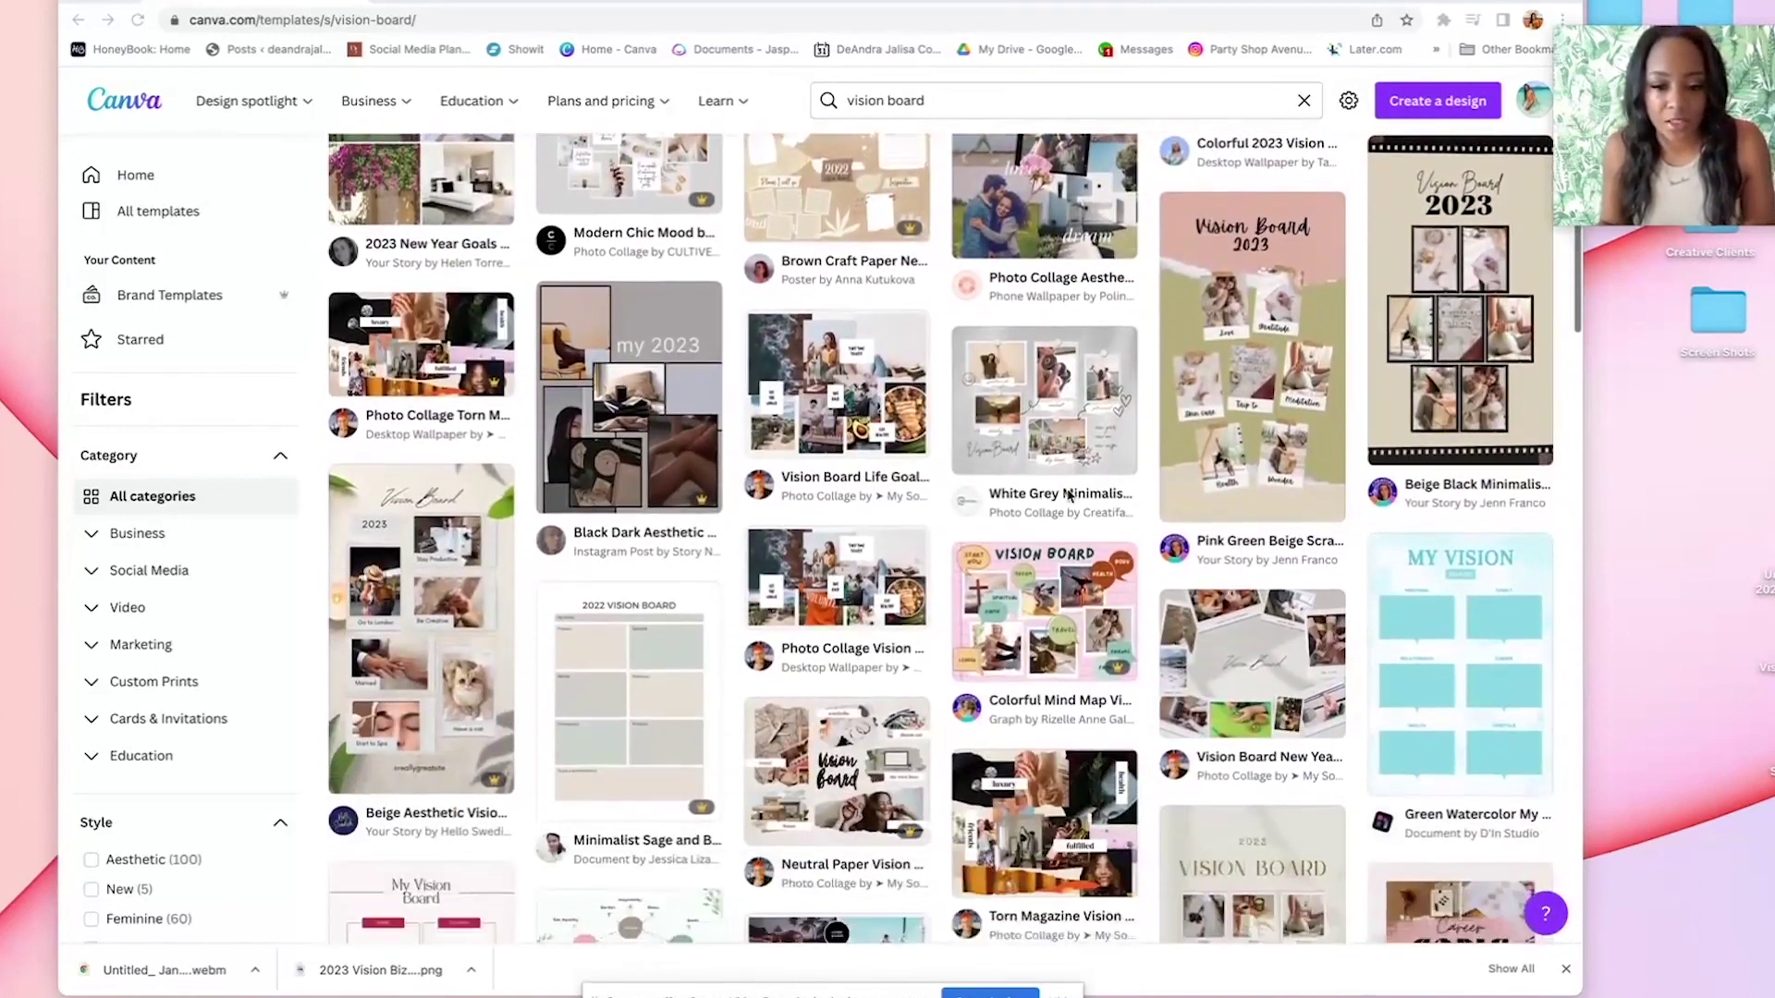
{"action": "scroll", "coordinate": [1070, 496], "scroll_direction": "down", "scroll_amount": 1}
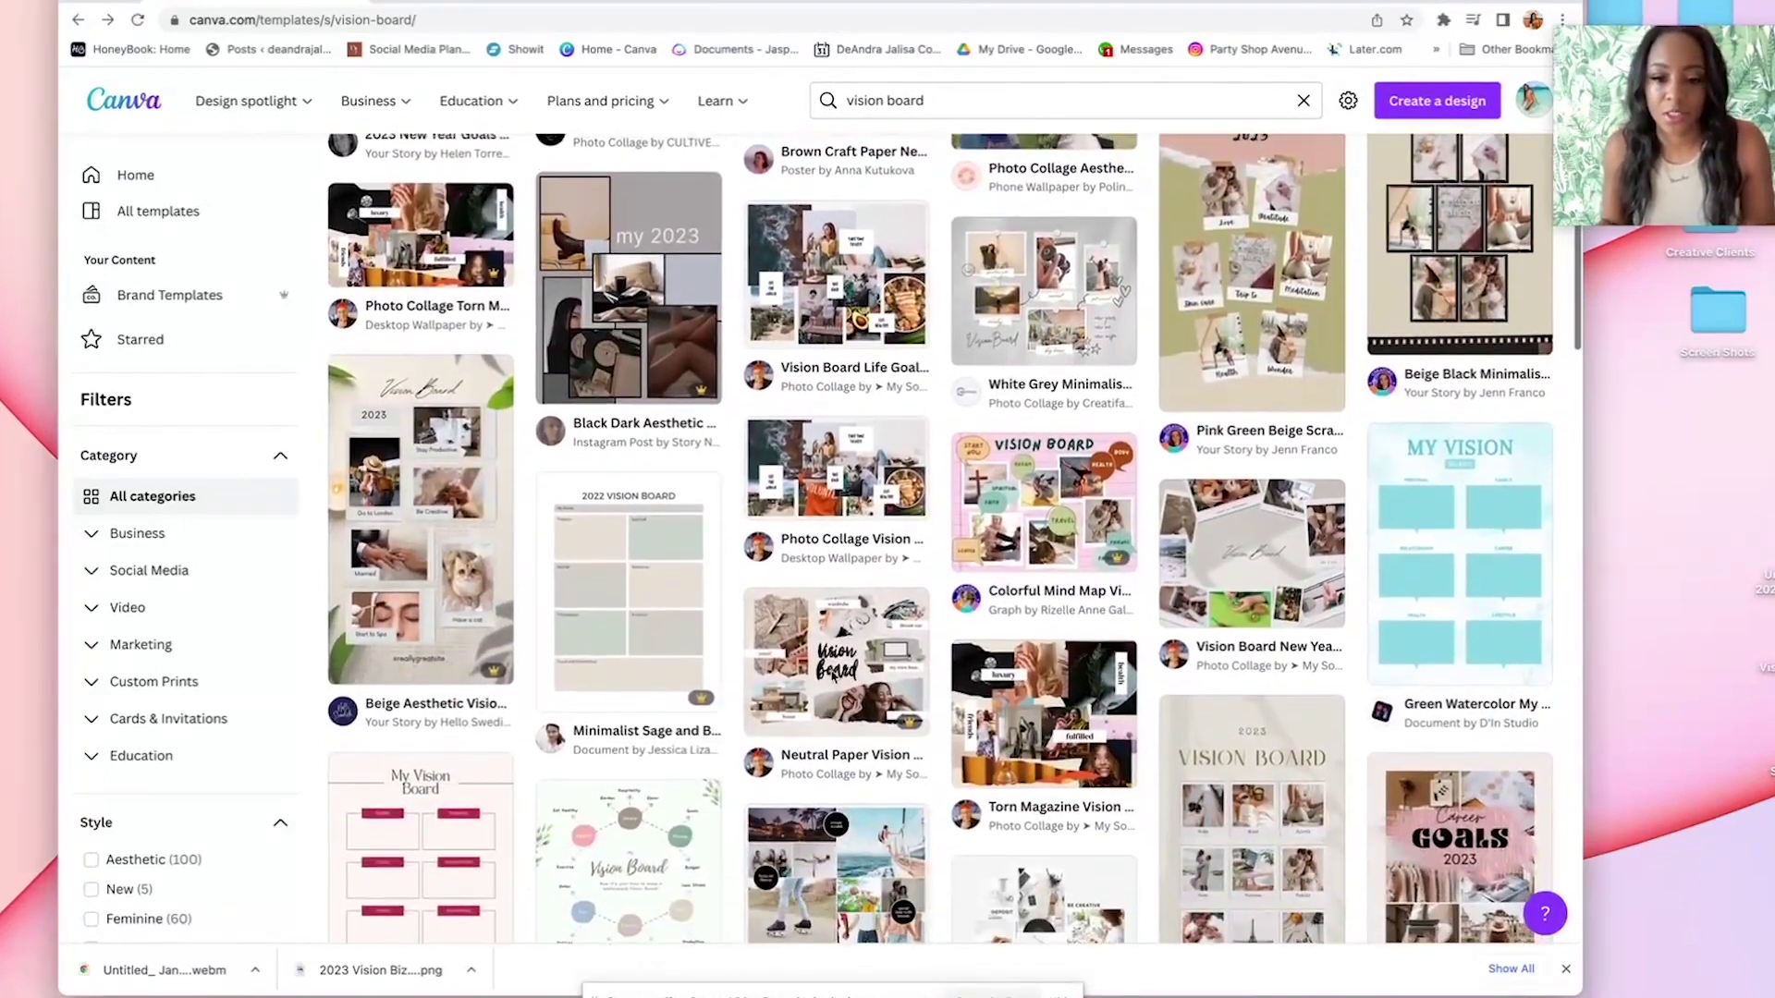
{"action": "left_click", "coordinate": [843, 673]}
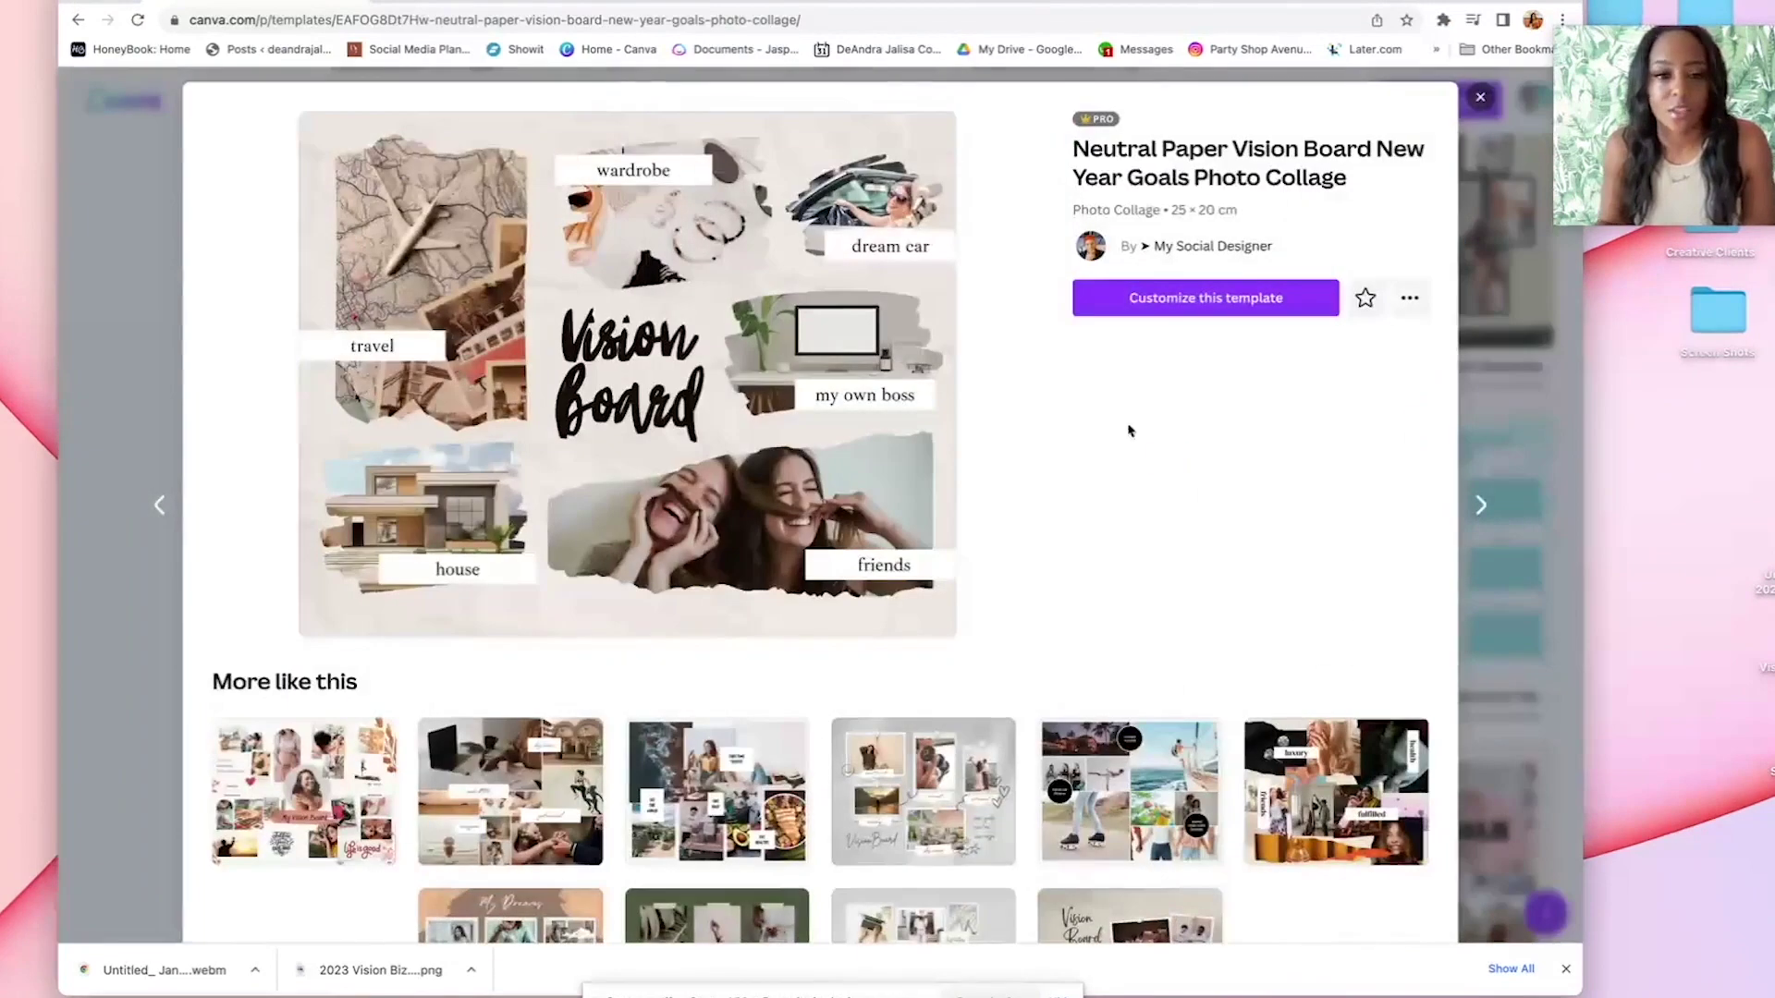
{"action": "left_click", "coordinate": [1163, 316]}
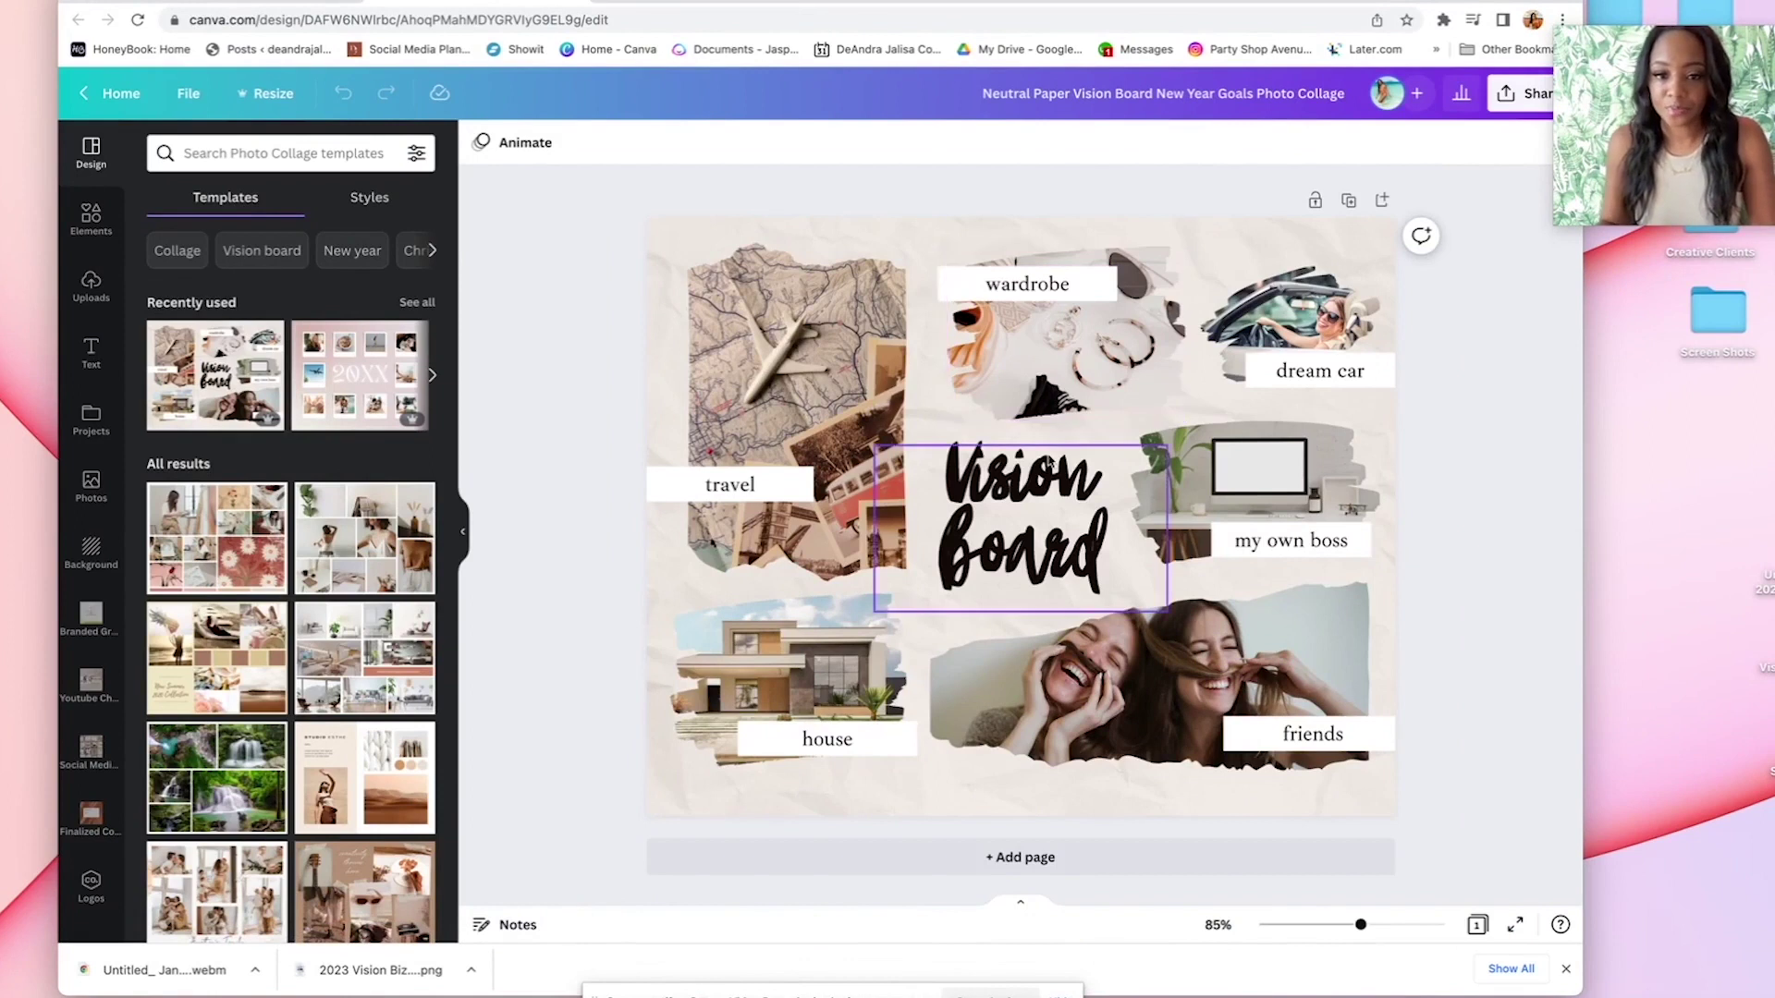
Extend the "travel" label to read "travel for business" and widen its text box so it fits on one line
{"action": "double_click", "coordinate": [739, 494]}
{"action": "left_click", "coordinate": [759, 486]}
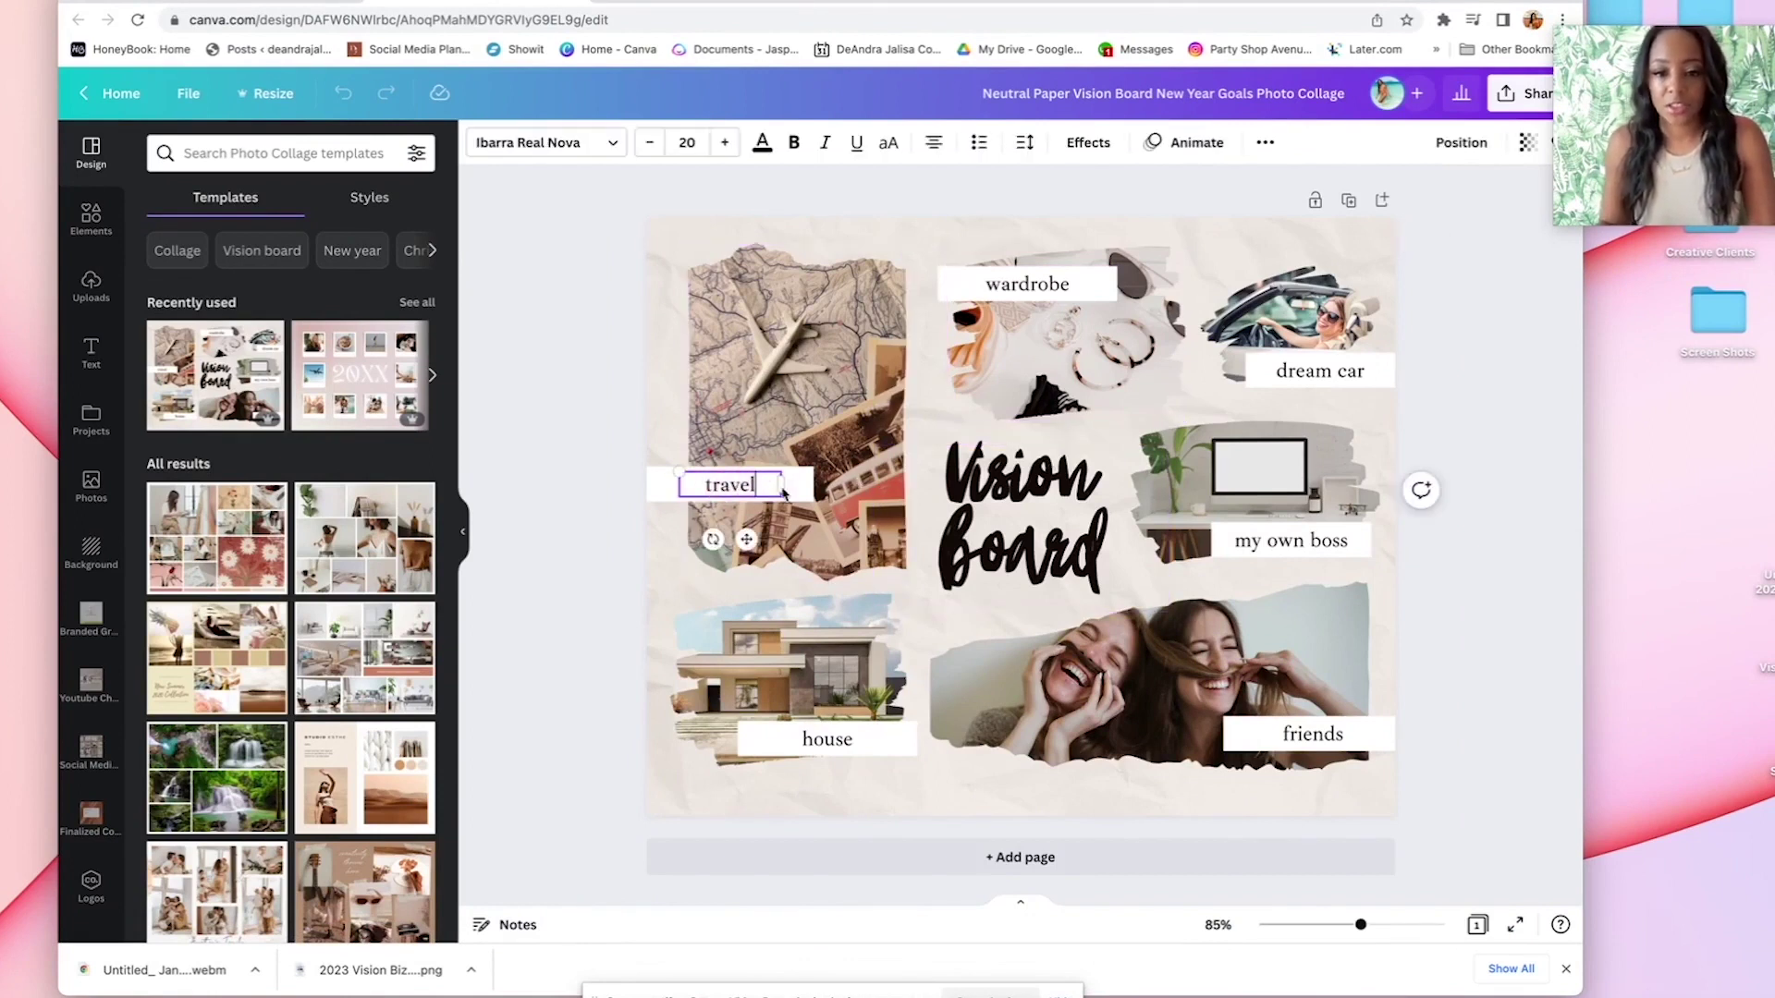
{"action": "type", "text": "F"}
{"action": "key", "text": "BackSpace"}
{"action": "type", "text": "for business"}
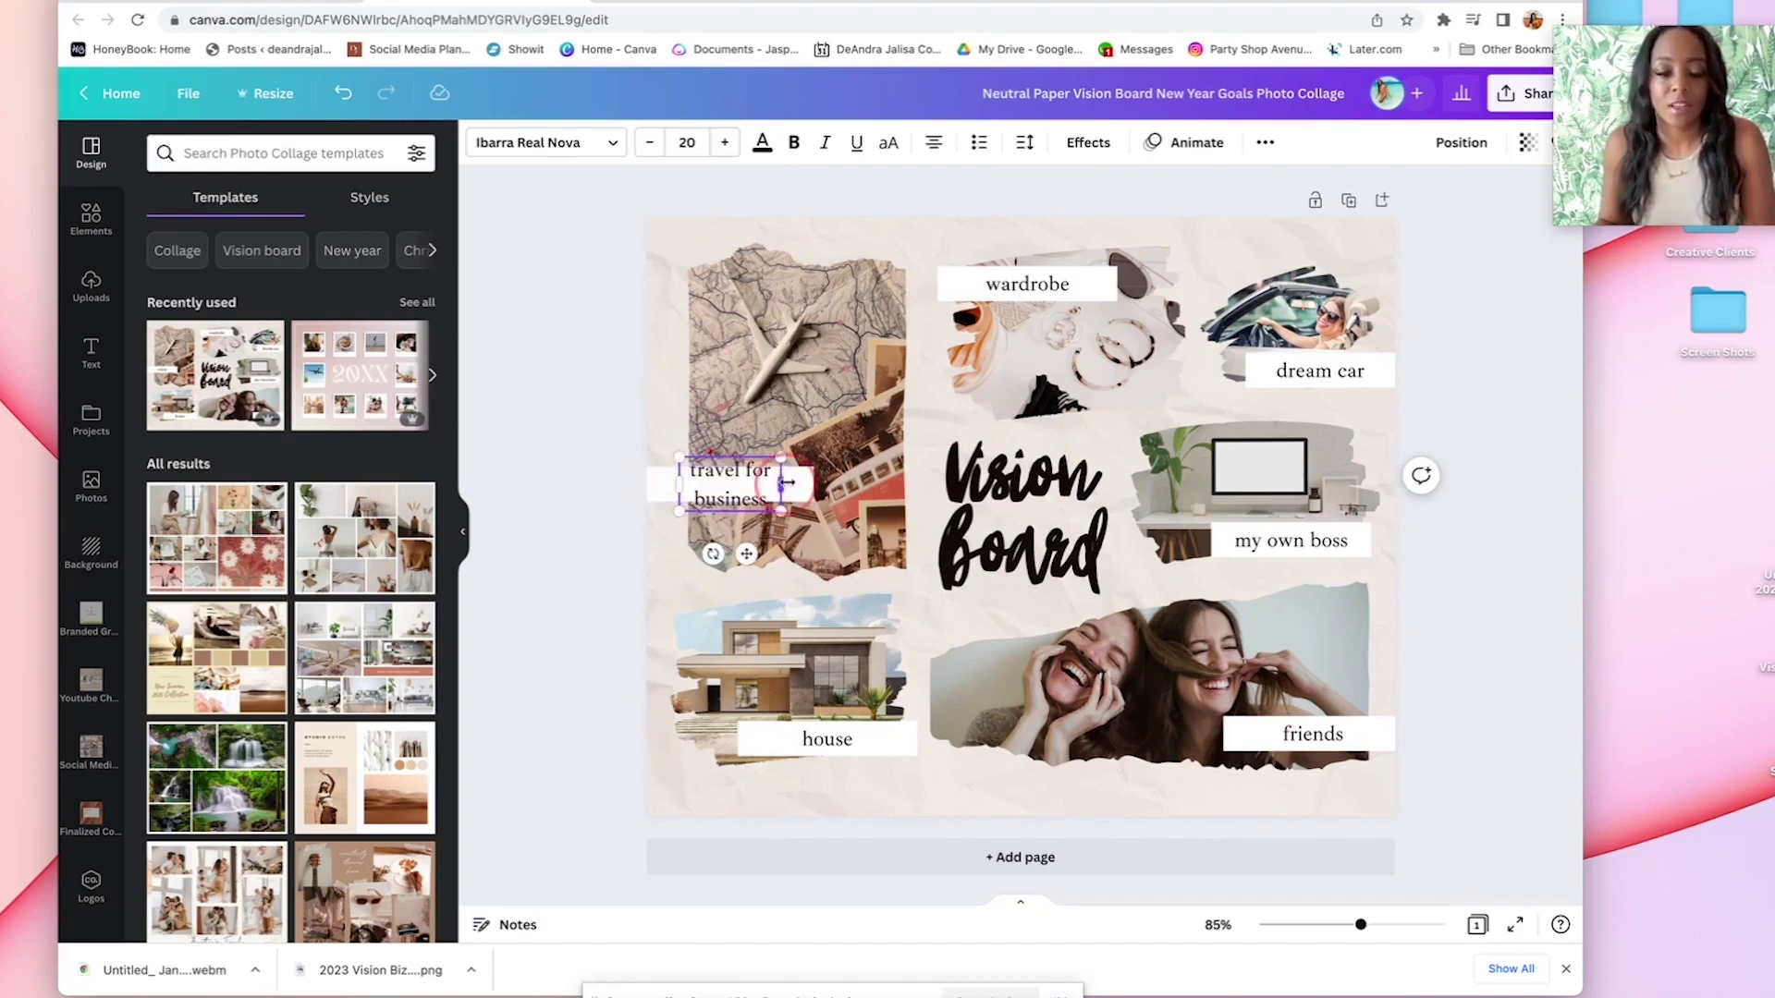
{"action": "left_click_drag", "start_coordinate": [780, 482], "coordinate": [704, 487]}
{"action": "left_click", "coordinate": [731, 514]}
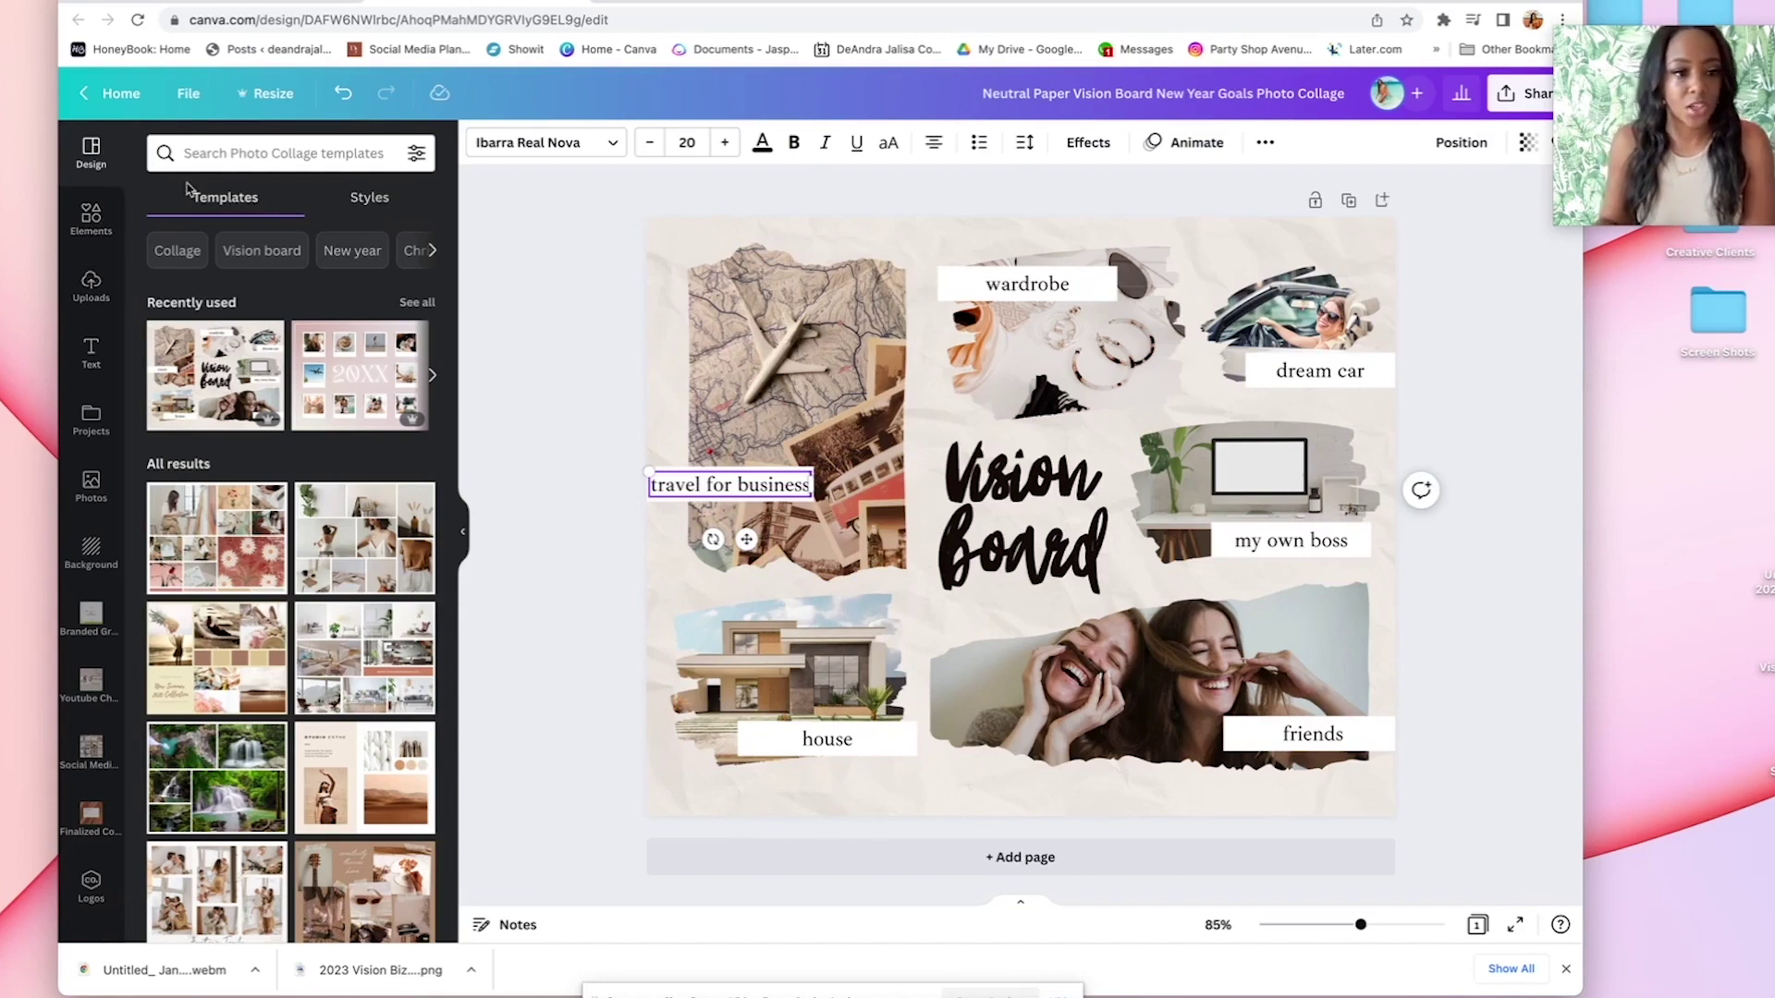
Search the photo library for "community" and replace the house picture with the photo of women talking around a table
{"action": "left_click", "coordinate": [91, 471]}
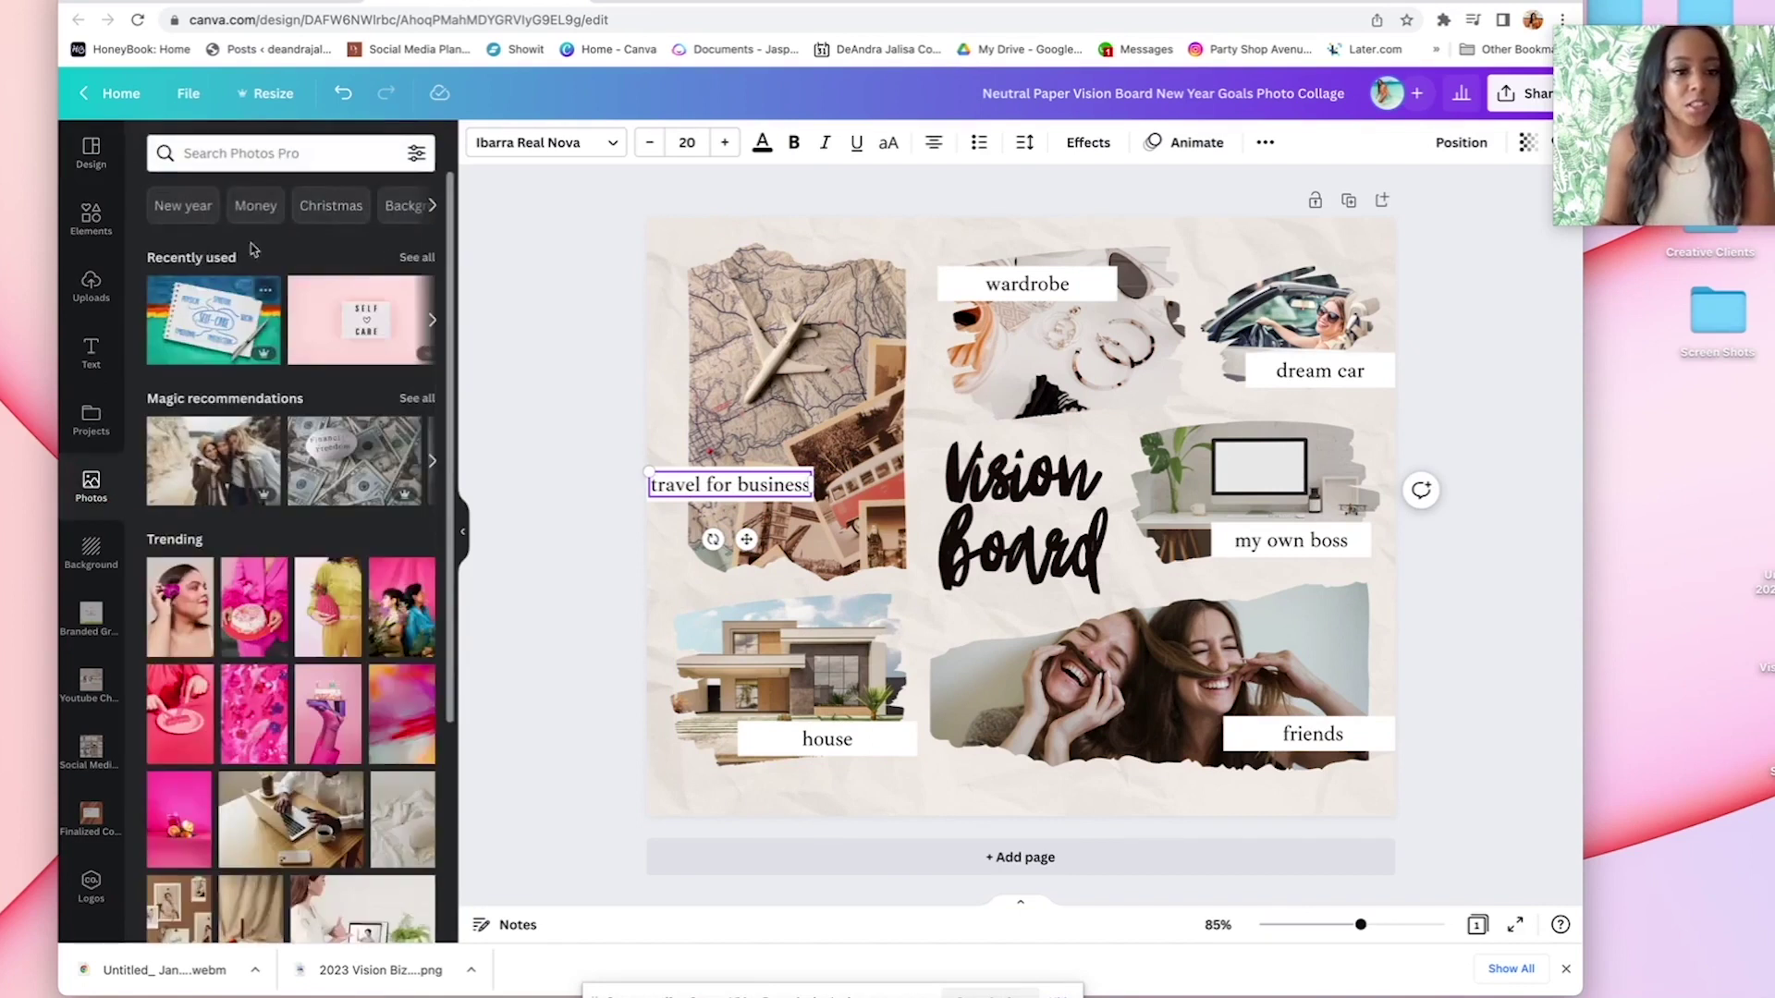
{"action": "left_click", "coordinate": [209, 155]}
{"action": "type", "text": "com"}
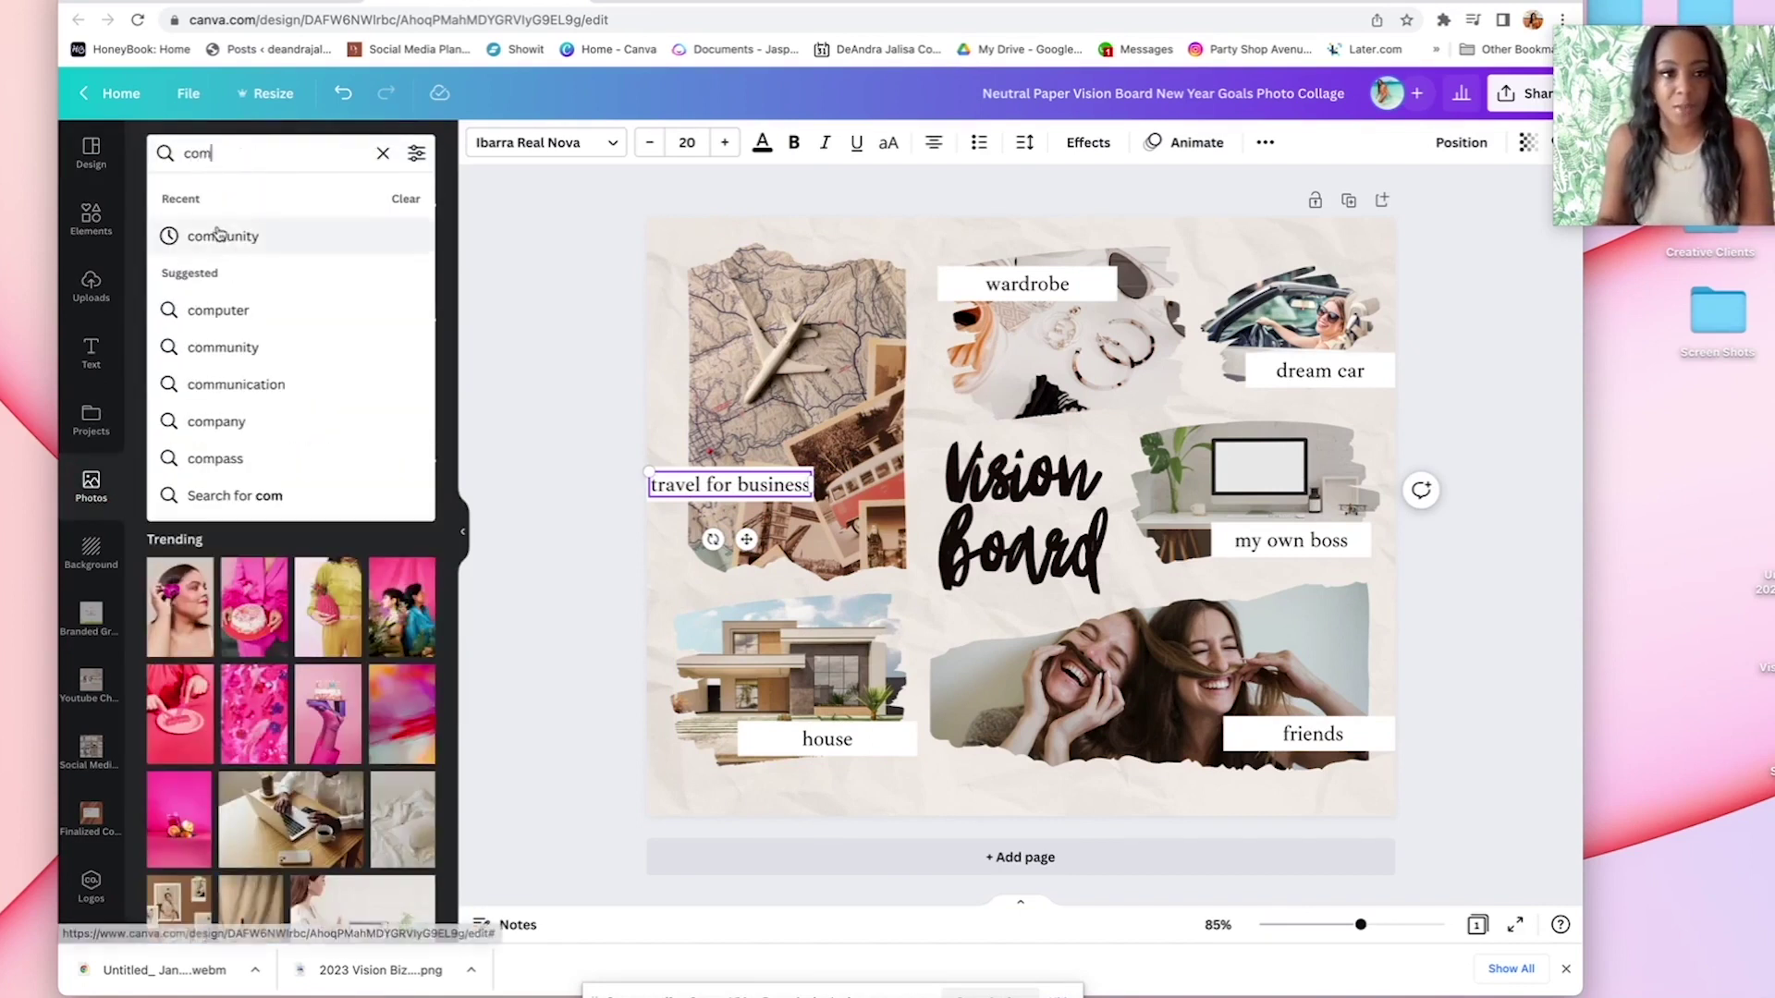
{"action": "left_click", "coordinate": [219, 234]}
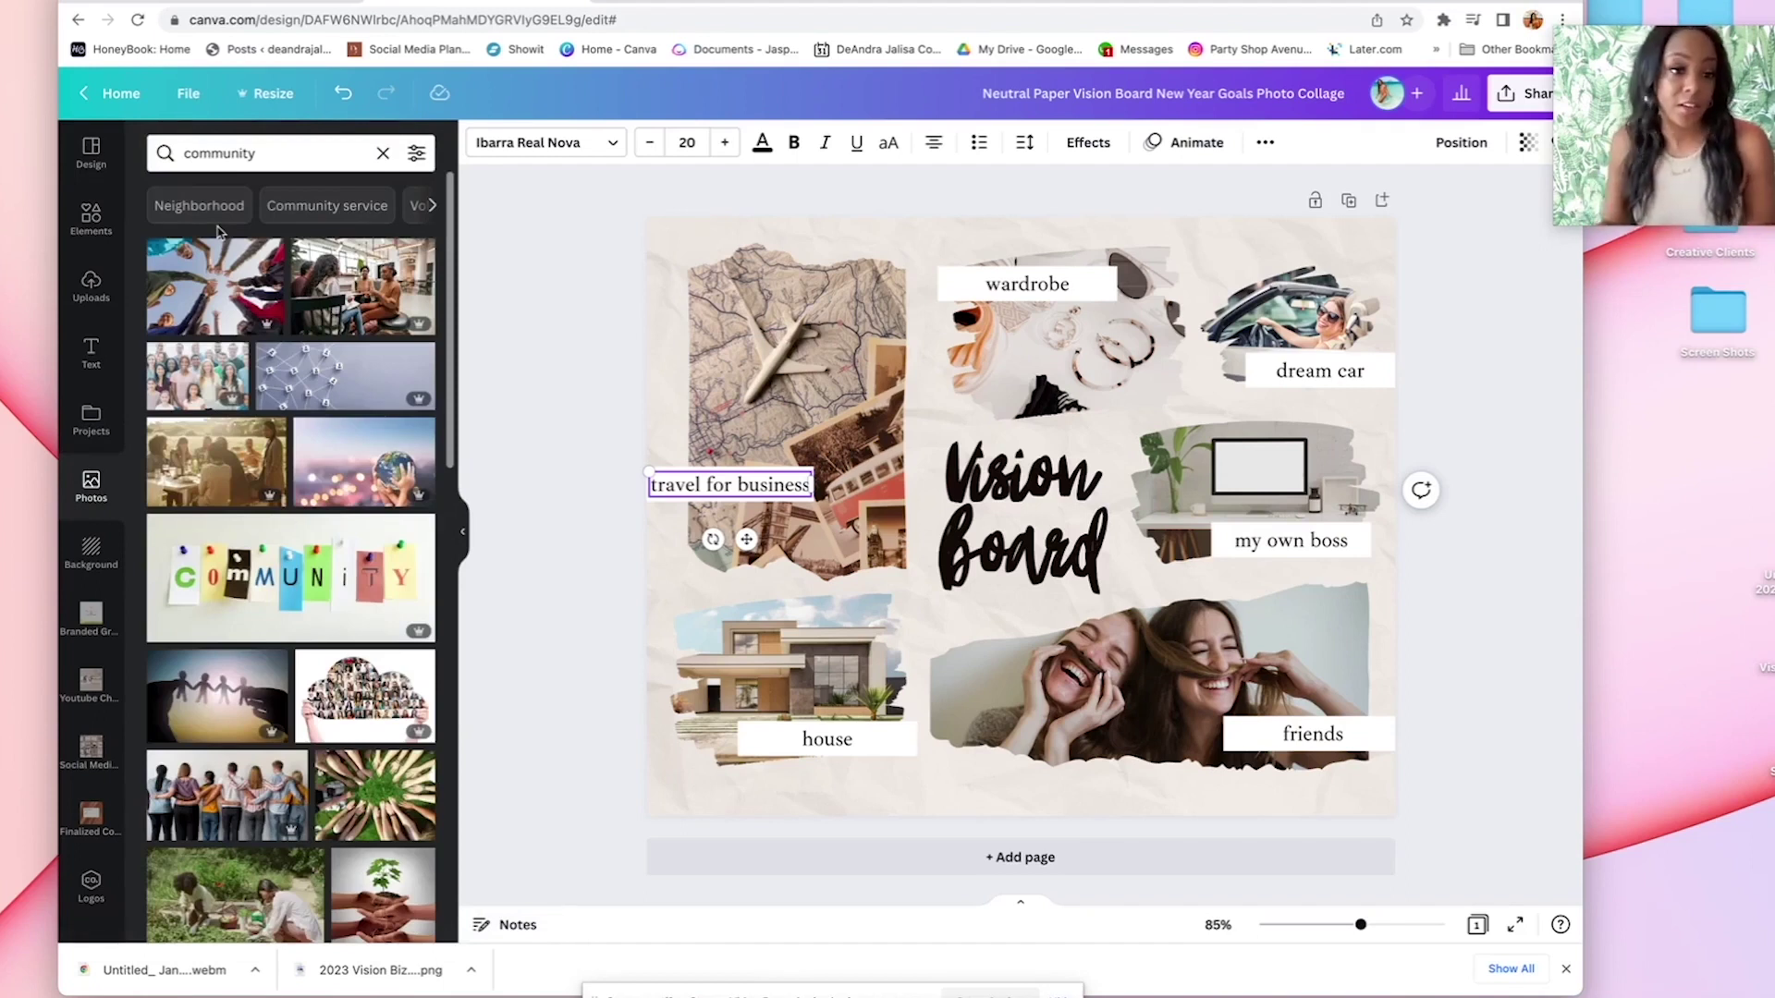
{"action": "left_click_drag", "start_coordinate": [330, 270], "coordinate": [721, 620]}
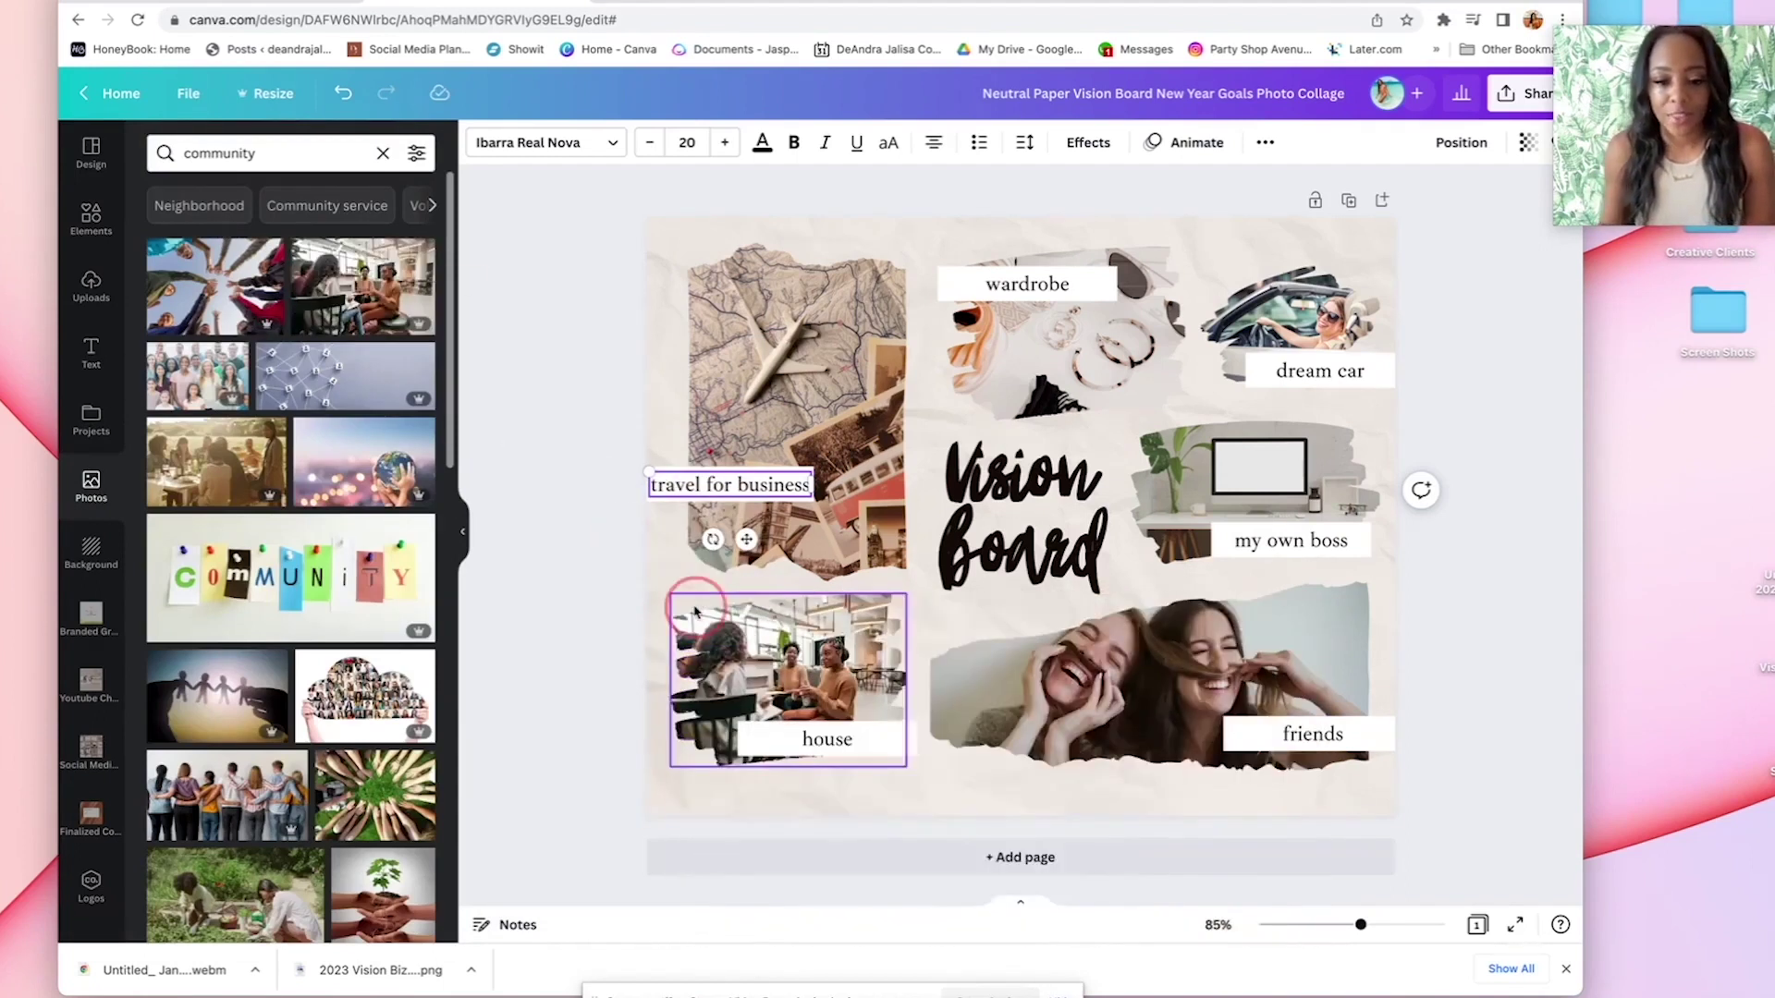
Replace the "house" label text with "community" and deselect it
{"action": "double_click", "coordinate": [825, 745]}
{"action": "type", "text": "community"}
{"action": "left_click", "coordinate": [936, 788]}
{"action": "left_click", "coordinate": [852, 760]}
{"action": "left_click", "coordinate": [855, 742]}
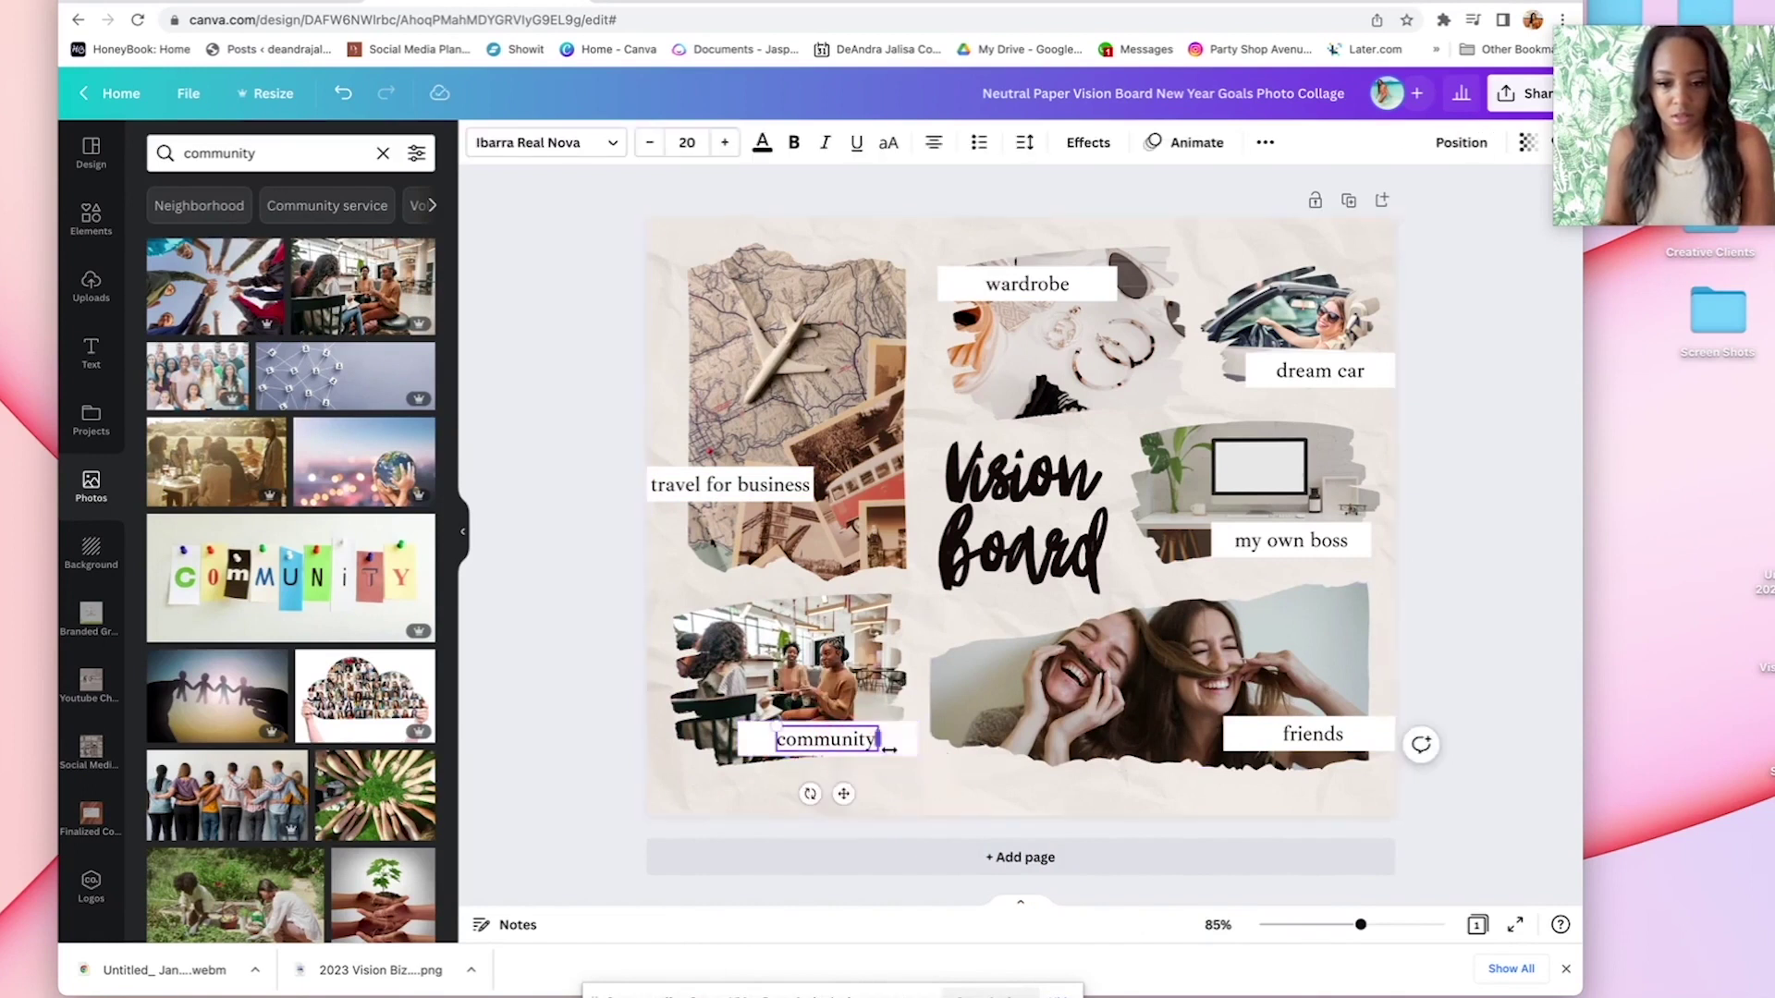
{"action": "left_click", "coordinate": [911, 790]}
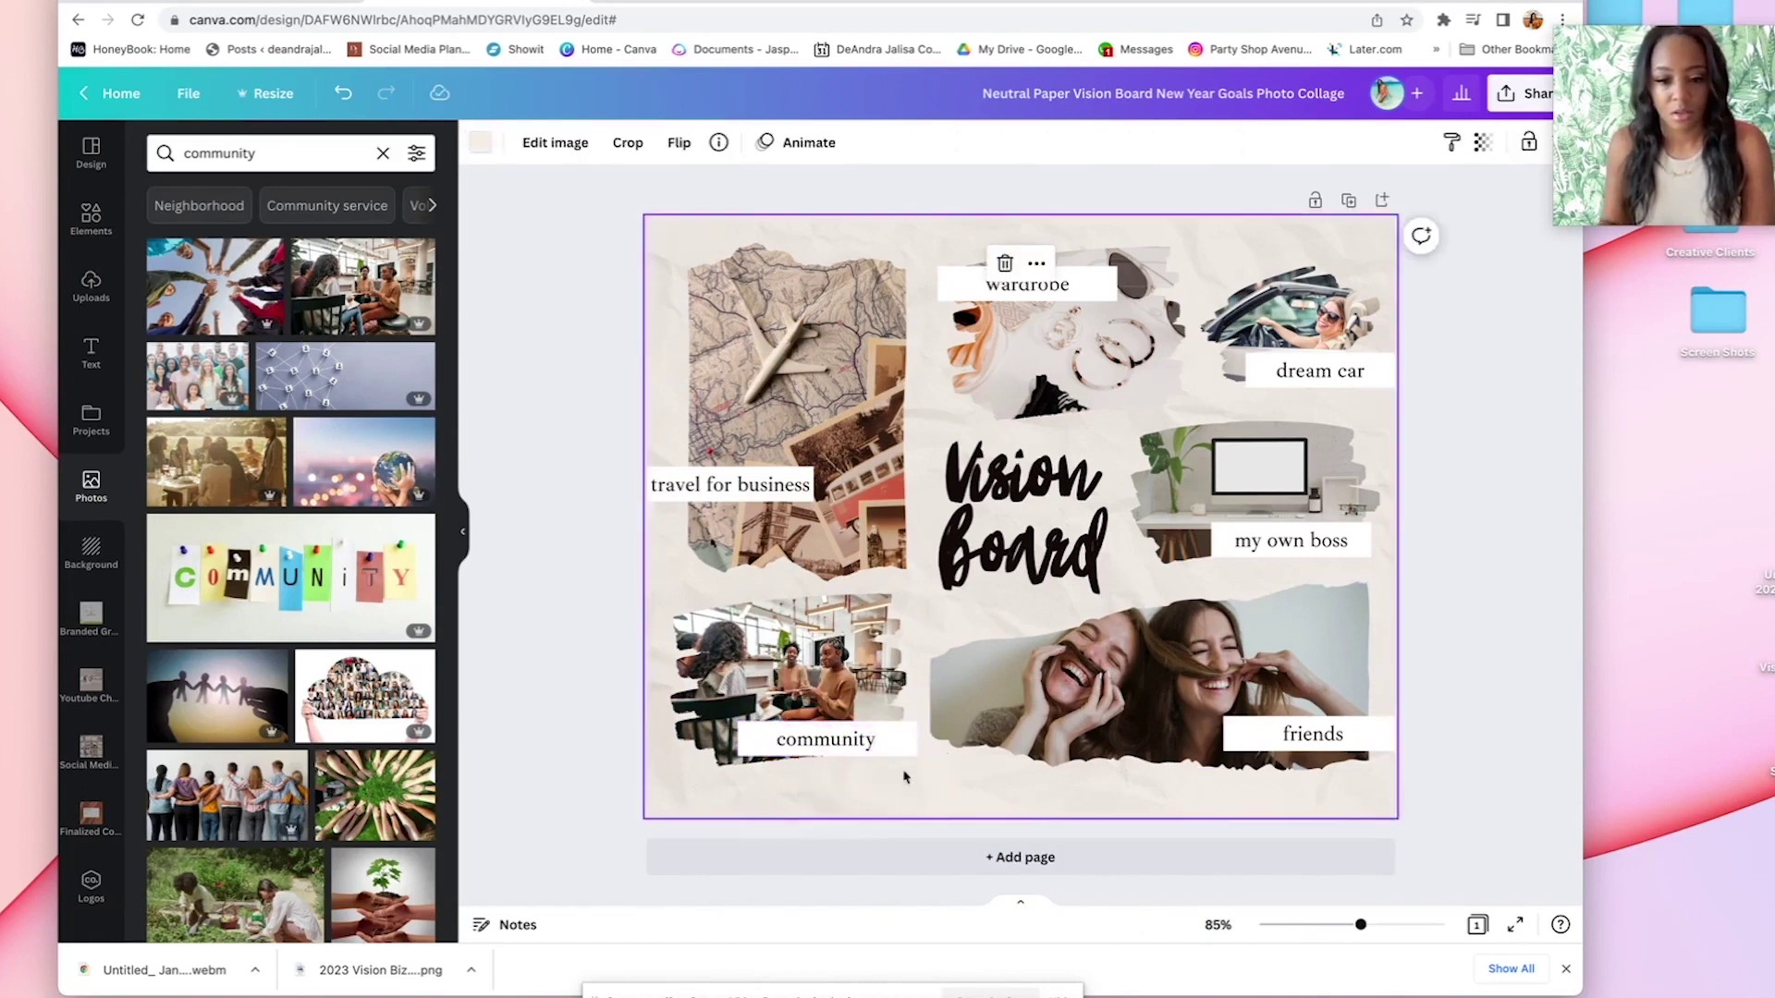
{"action": "left_click", "coordinate": [832, 739]}
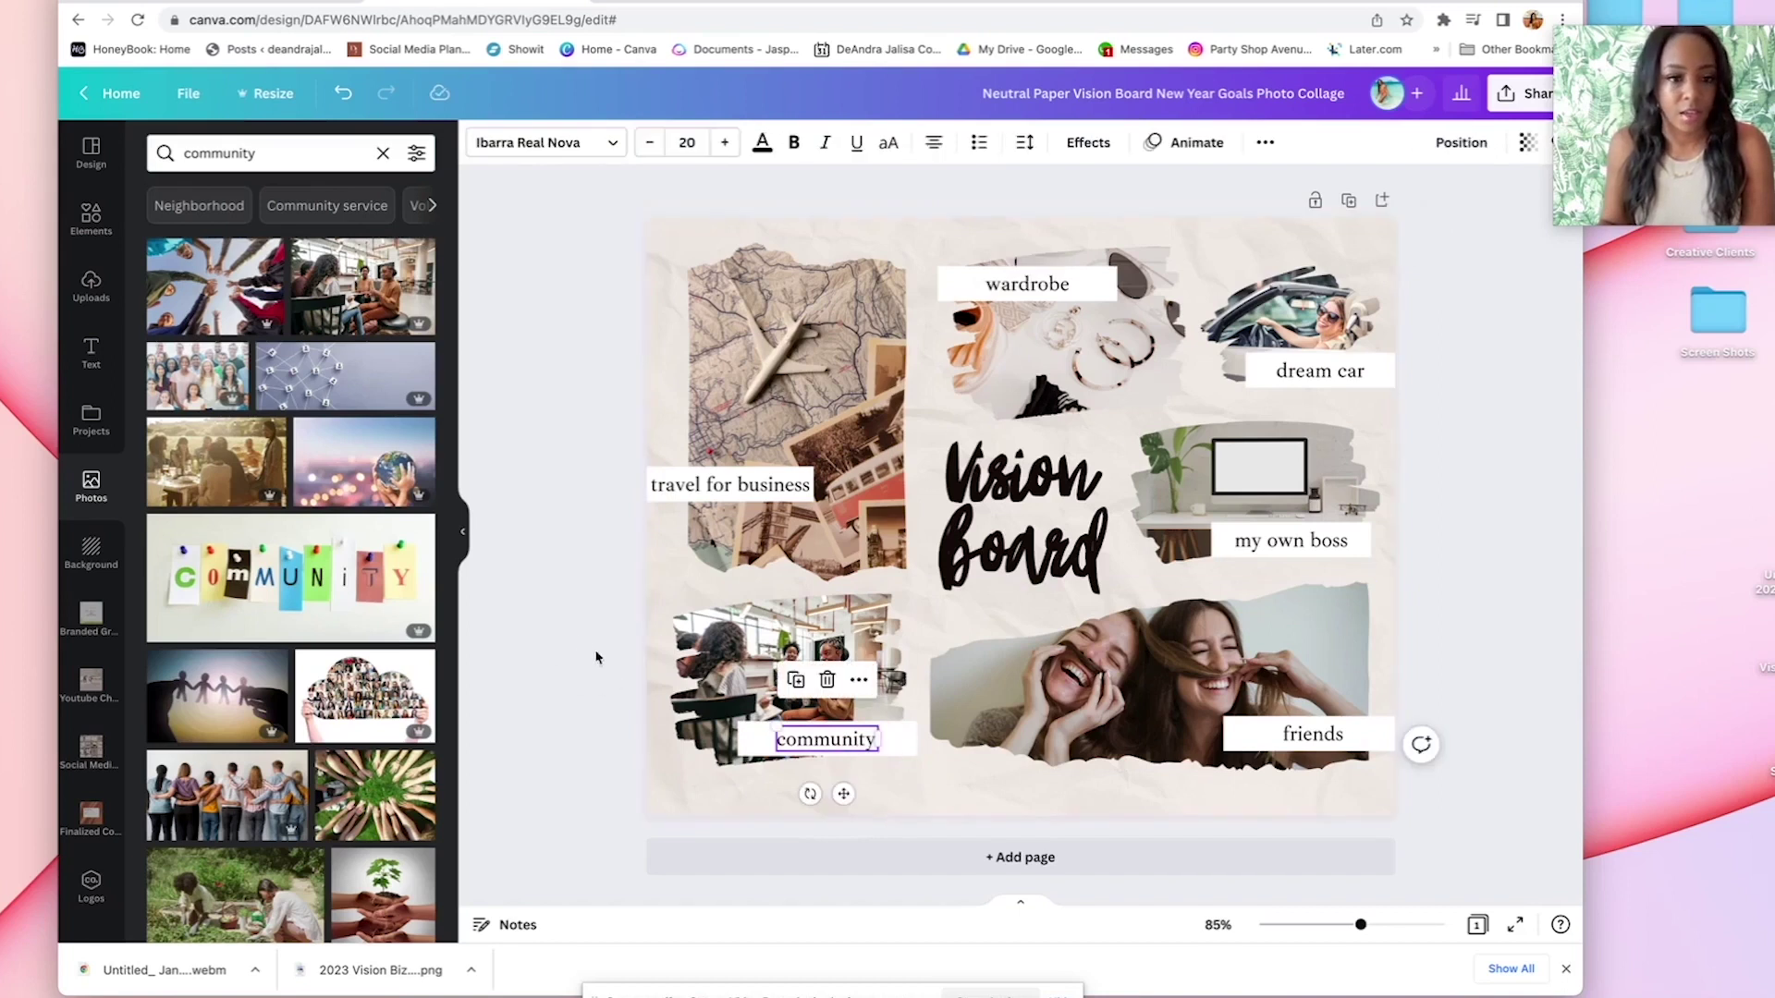
{"action": "left_click", "coordinate": [595, 657]}
Replace the desk and monitor picture with the uploaded Designer Showcase photo of a woman among pink balloons
{"action": "double_click", "coordinate": [225, 155]}
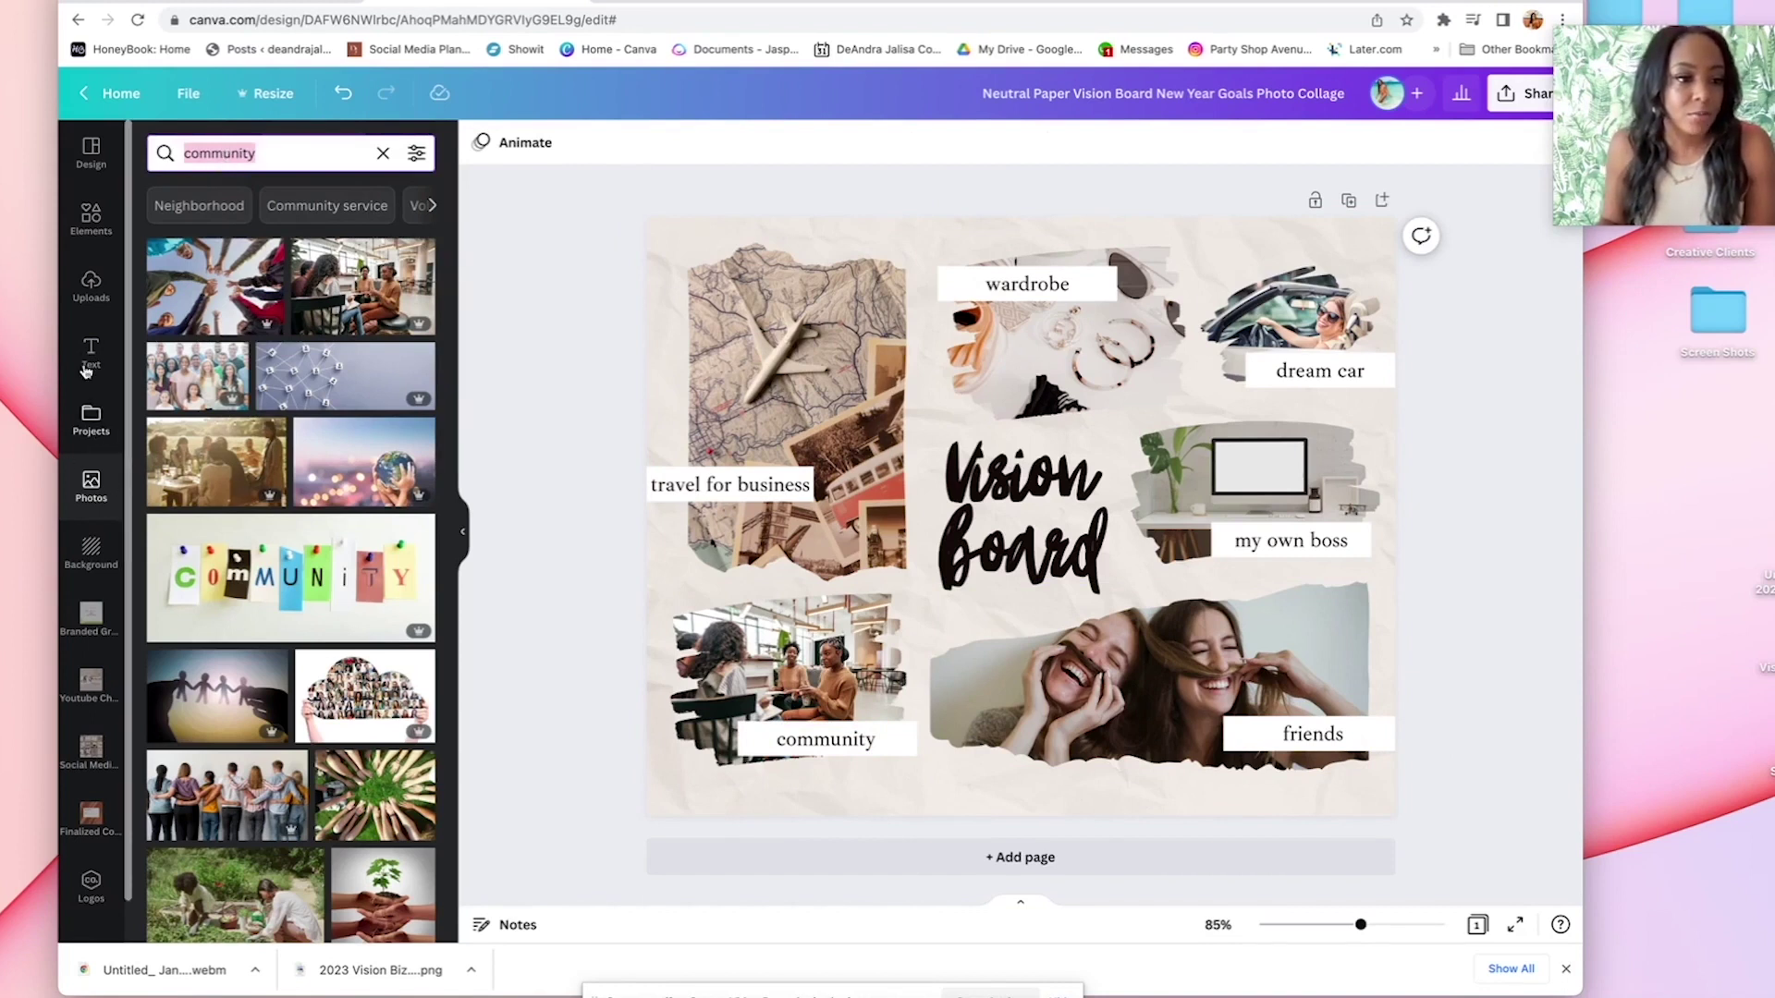
{"action": "left_click", "coordinate": [91, 287]}
{"action": "scroll", "coordinate": [260, 524], "scroll_direction": "down", "scroll_amount": 15}
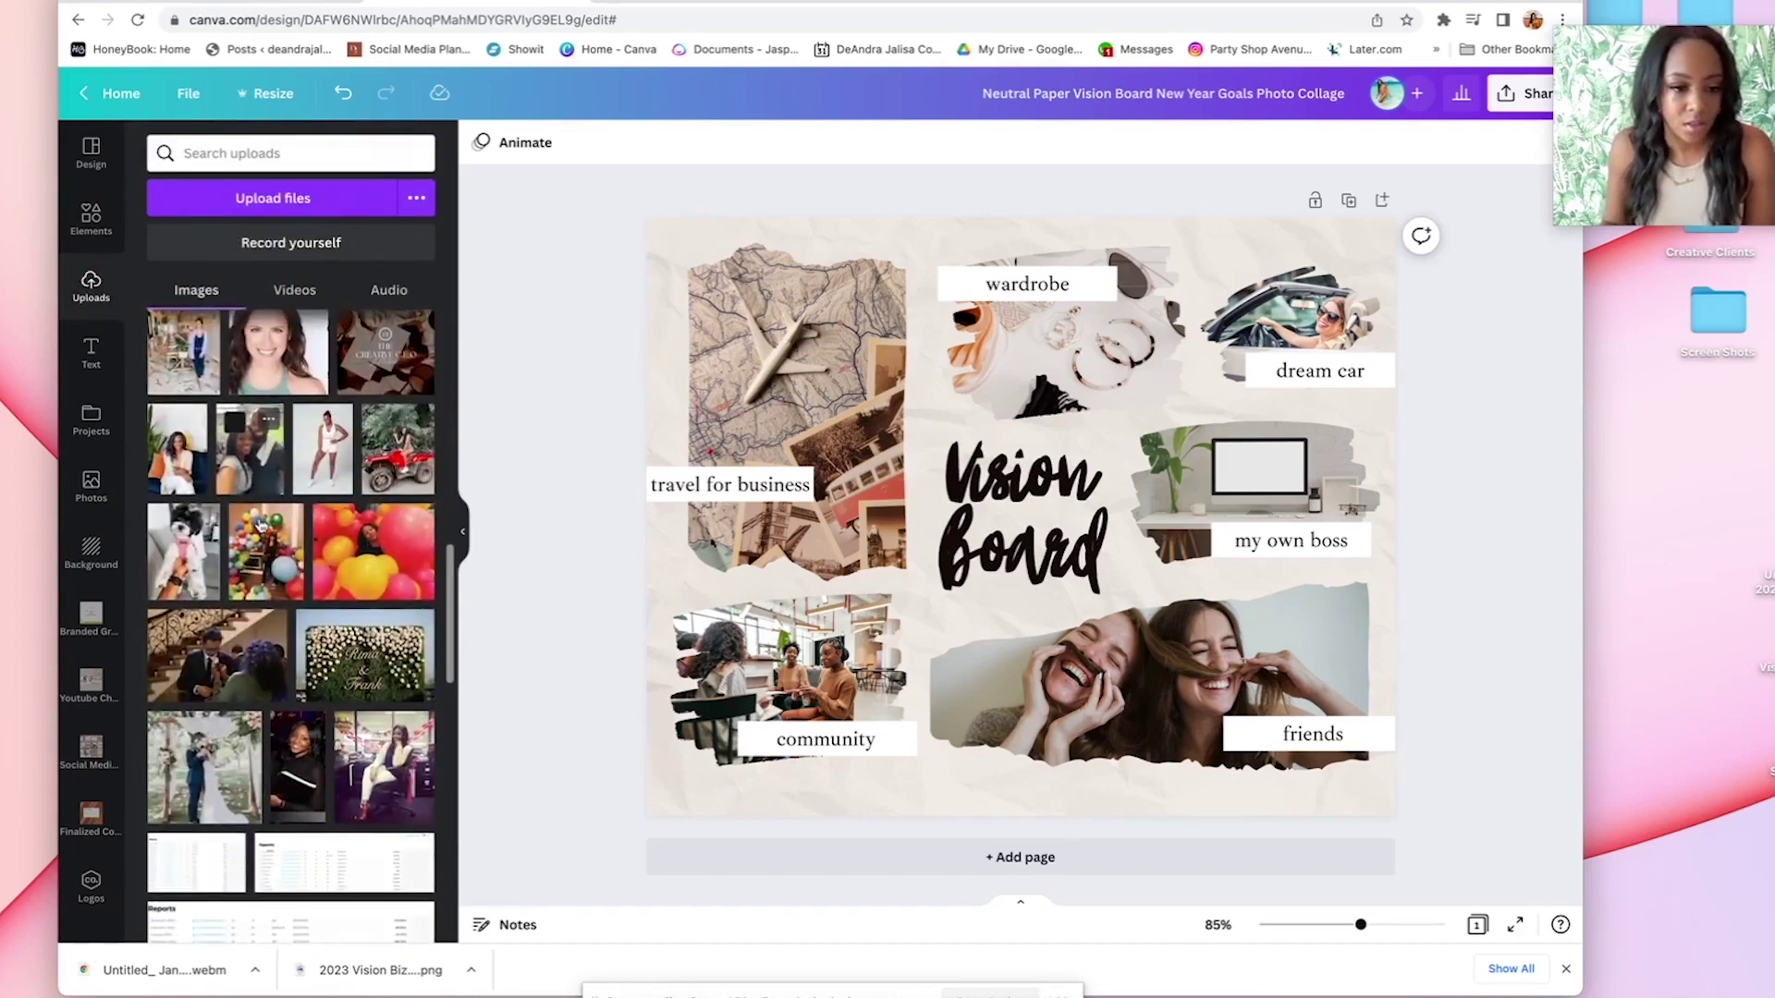
{"action": "scroll", "coordinate": [260, 523], "scroll_direction": "down", "scroll_amount": 10}
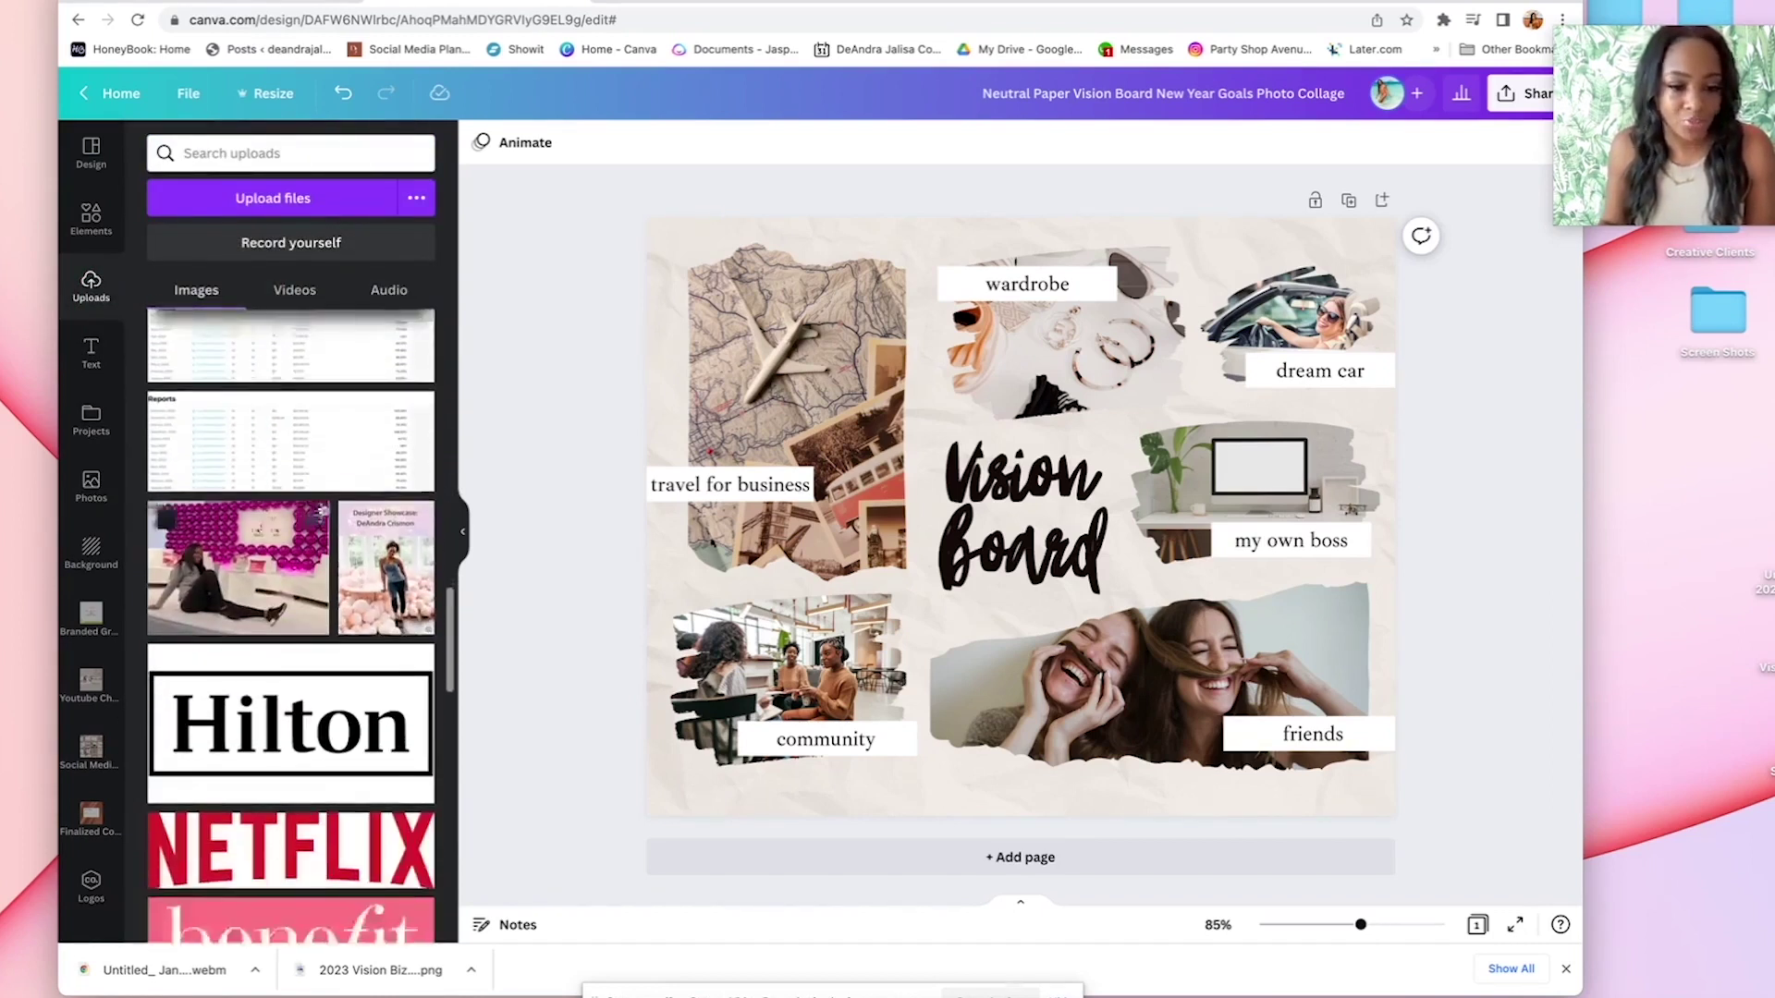
{"action": "left_click_drag", "start_coordinate": [379, 580], "coordinate": [1183, 462]}
Change the "my own boss" label to "in-person classes" and reduce its font size to 17
{"action": "left_click", "coordinate": [1308, 543]}
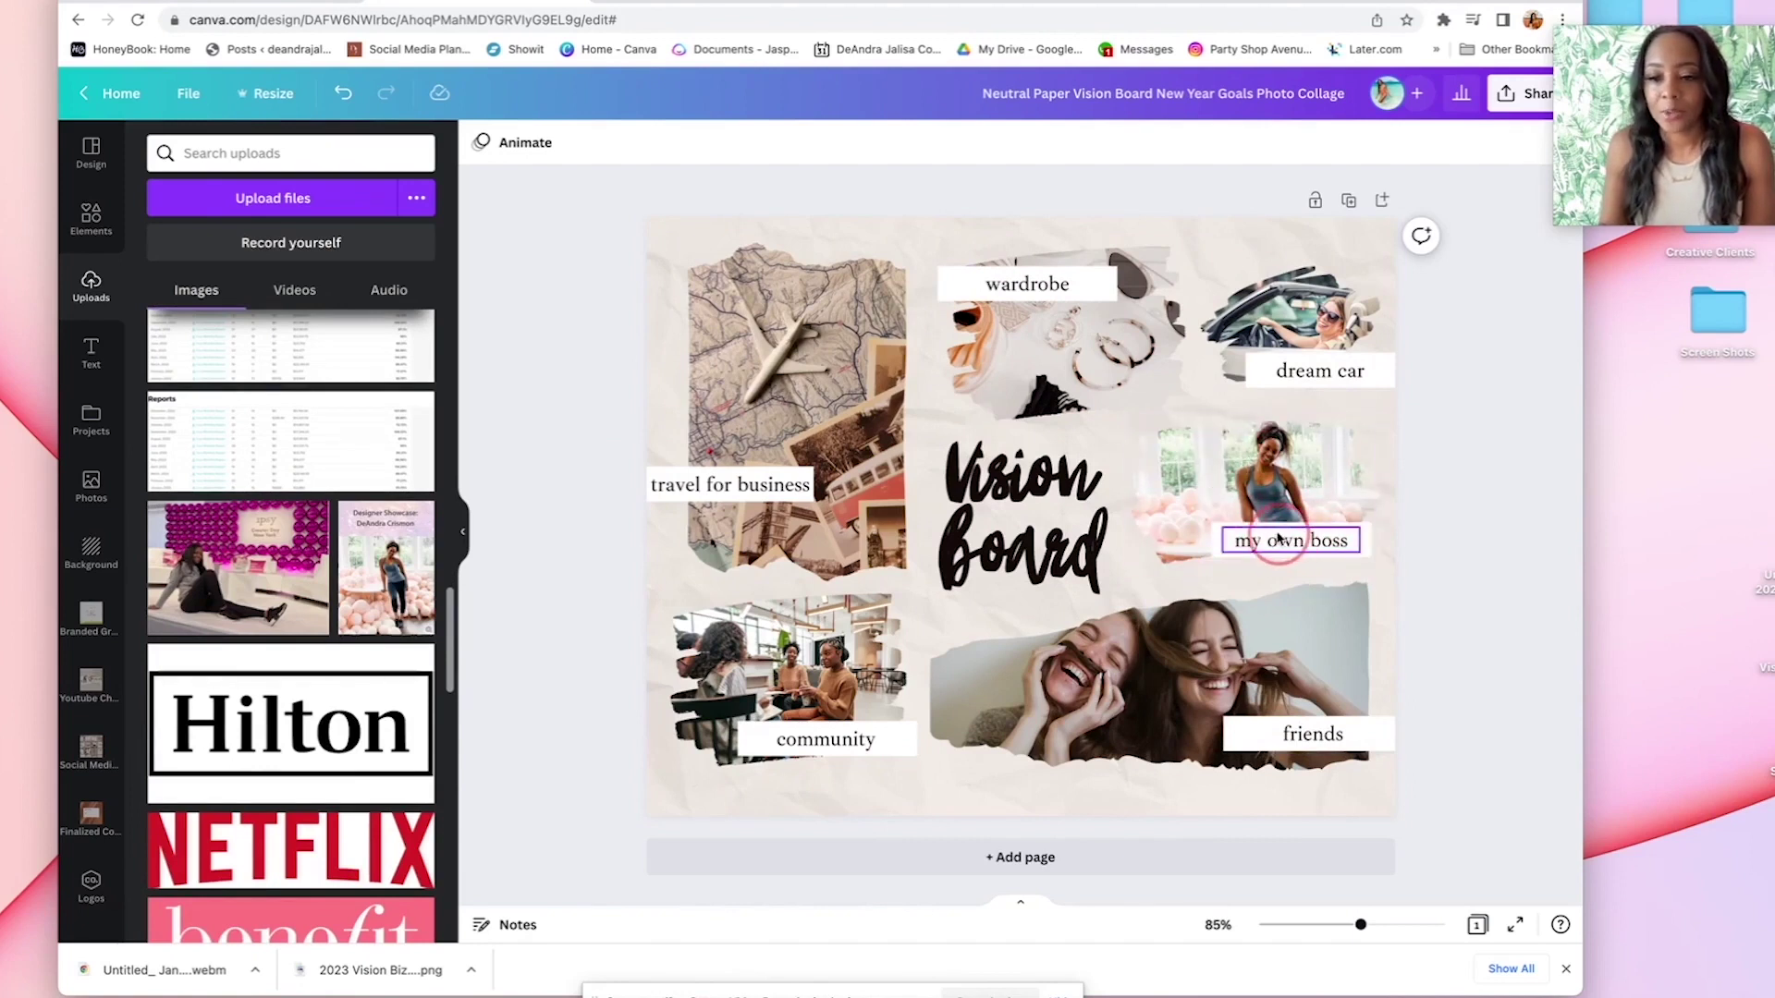
{"action": "double_click", "coordinate": [1268, 541]}
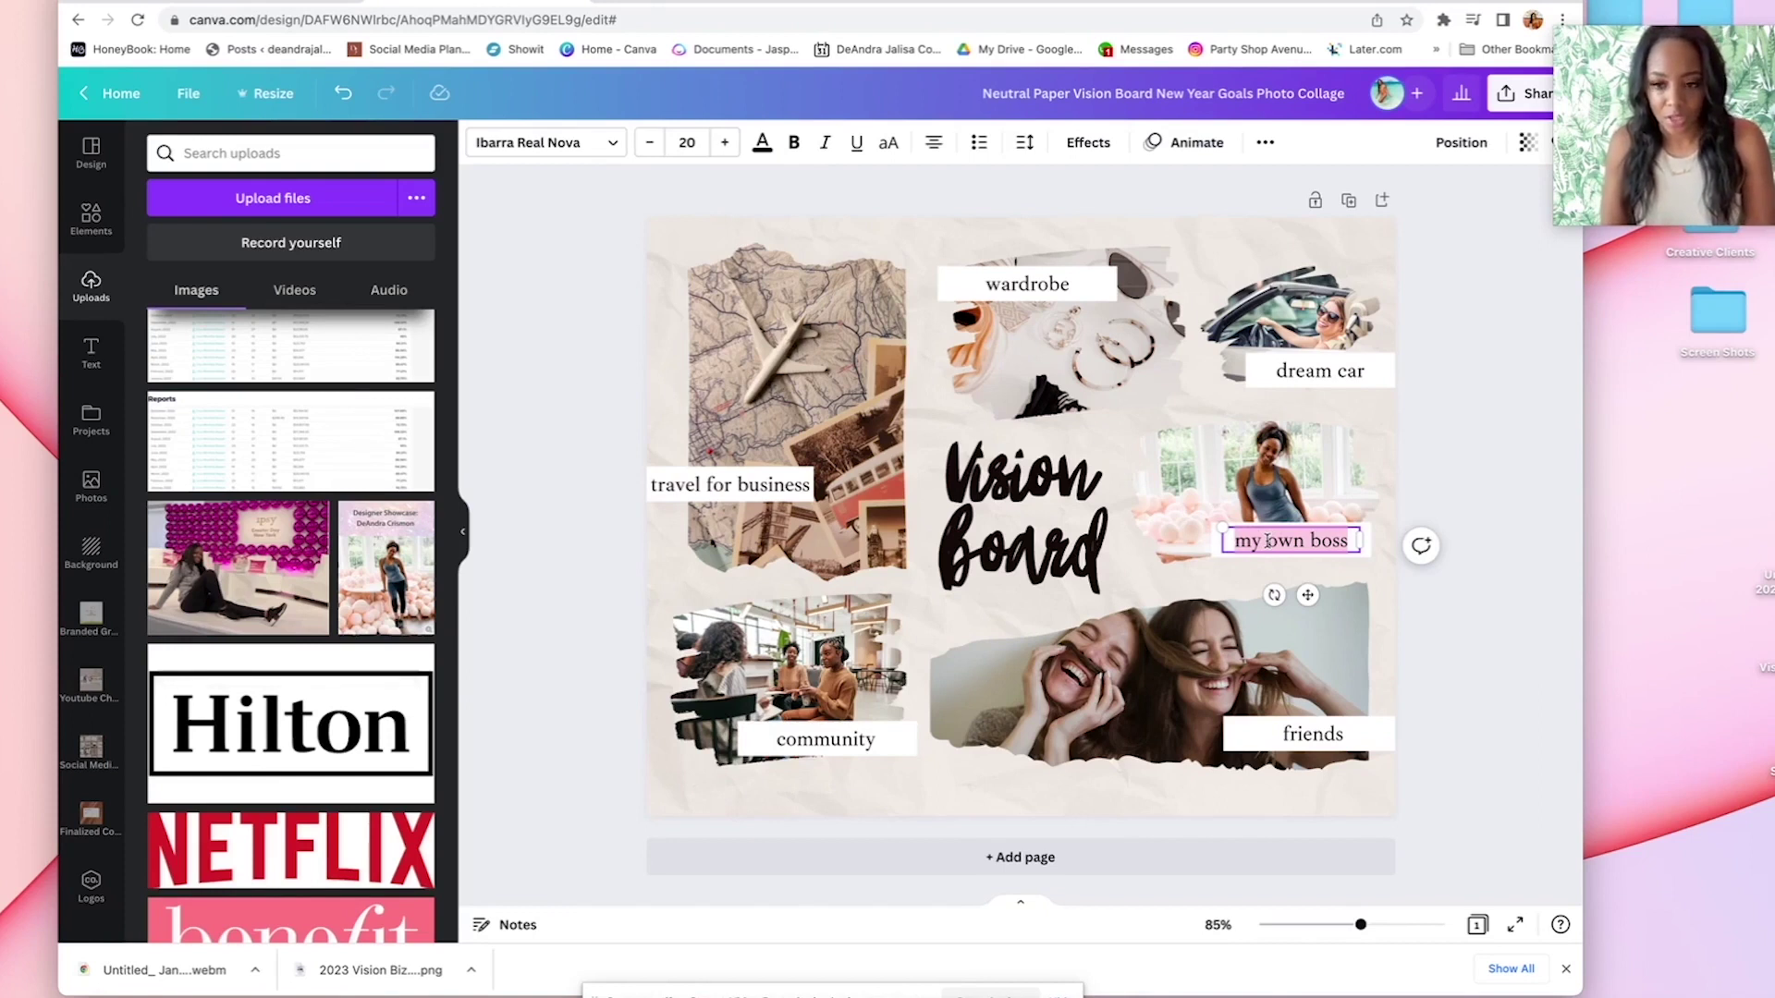
{"action": "type", "text": "in-person classes"}
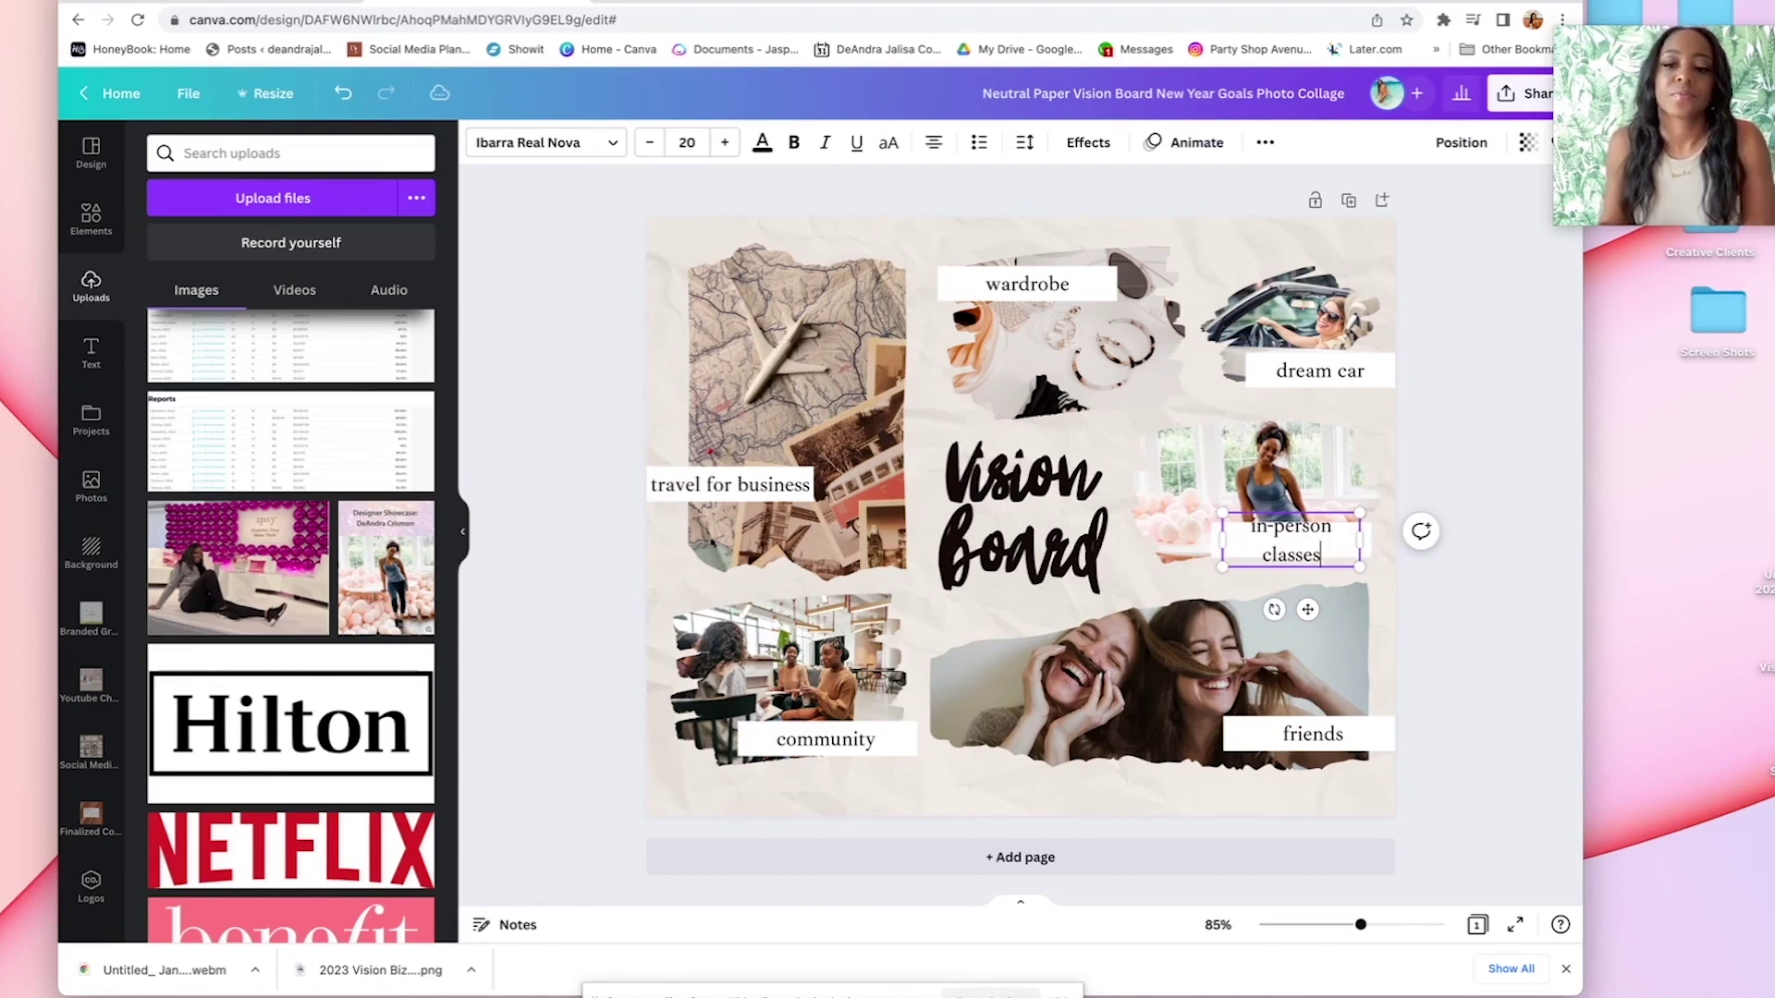
{"action": "left_click", "coordinate": [639, 146]}
{"action": "left_click", "coordinate": [639, 146]}
{"action": "left_click", "coordinate": [638, 146]}
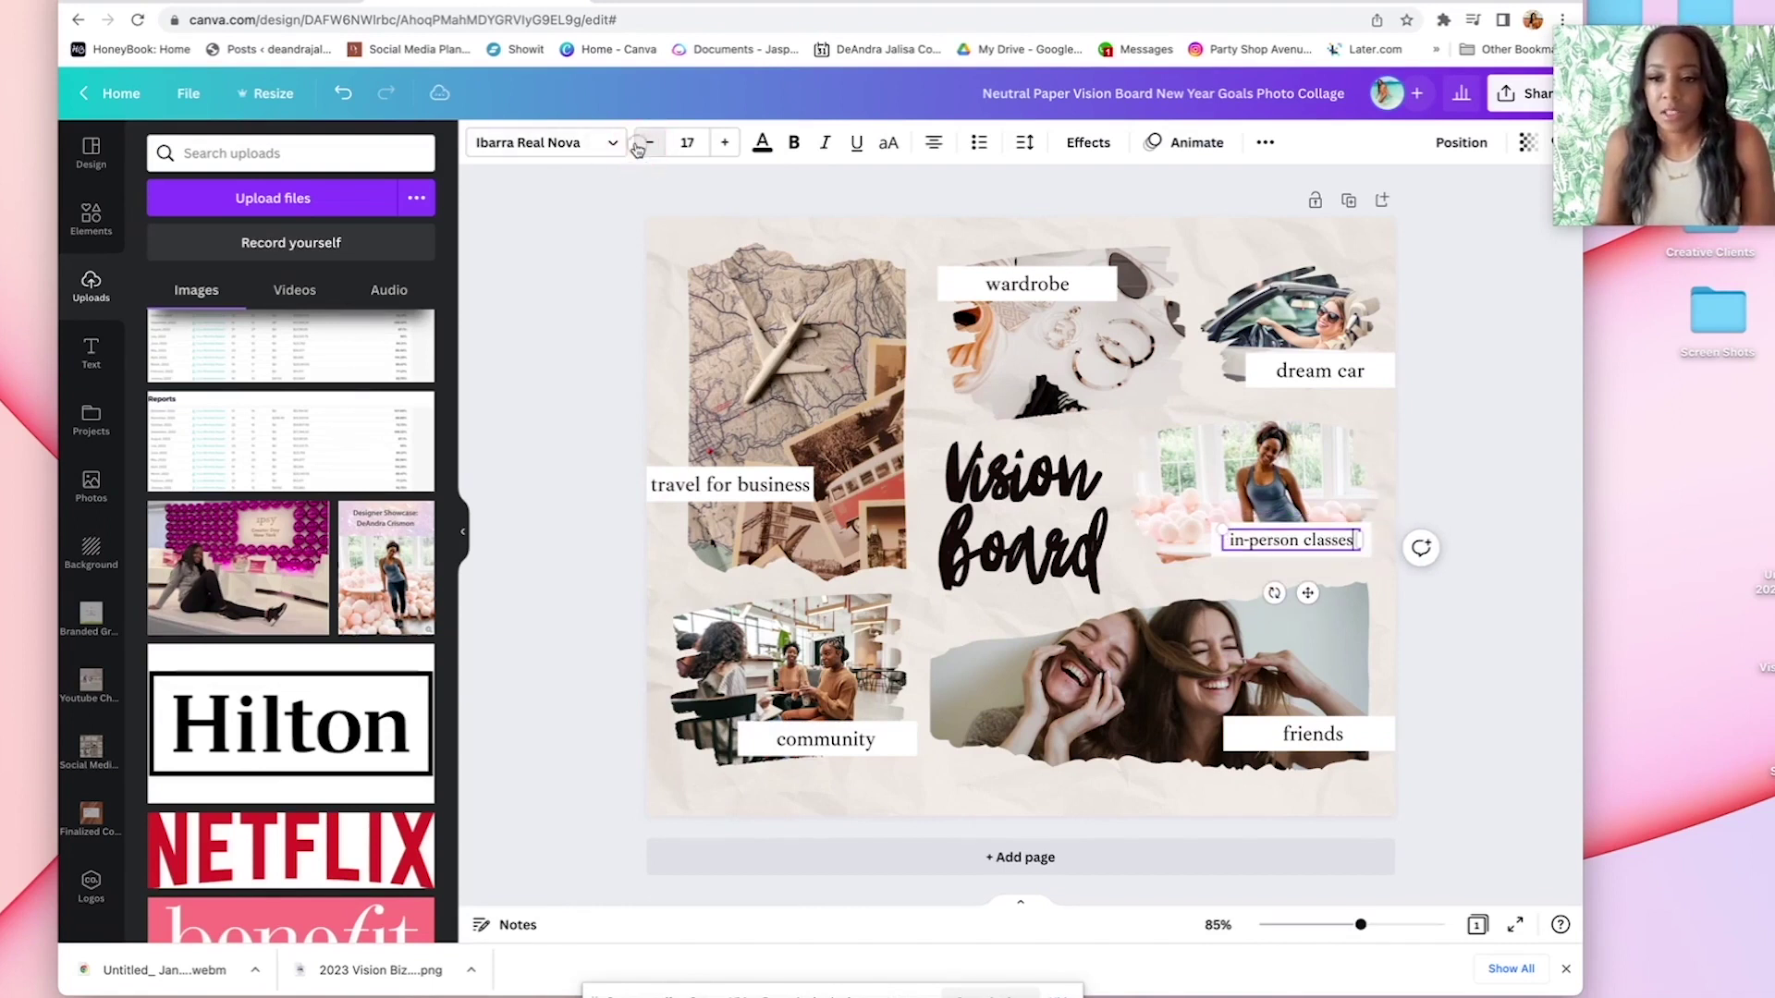
{"action": "left_click", "coordinate": [1388, 441]}
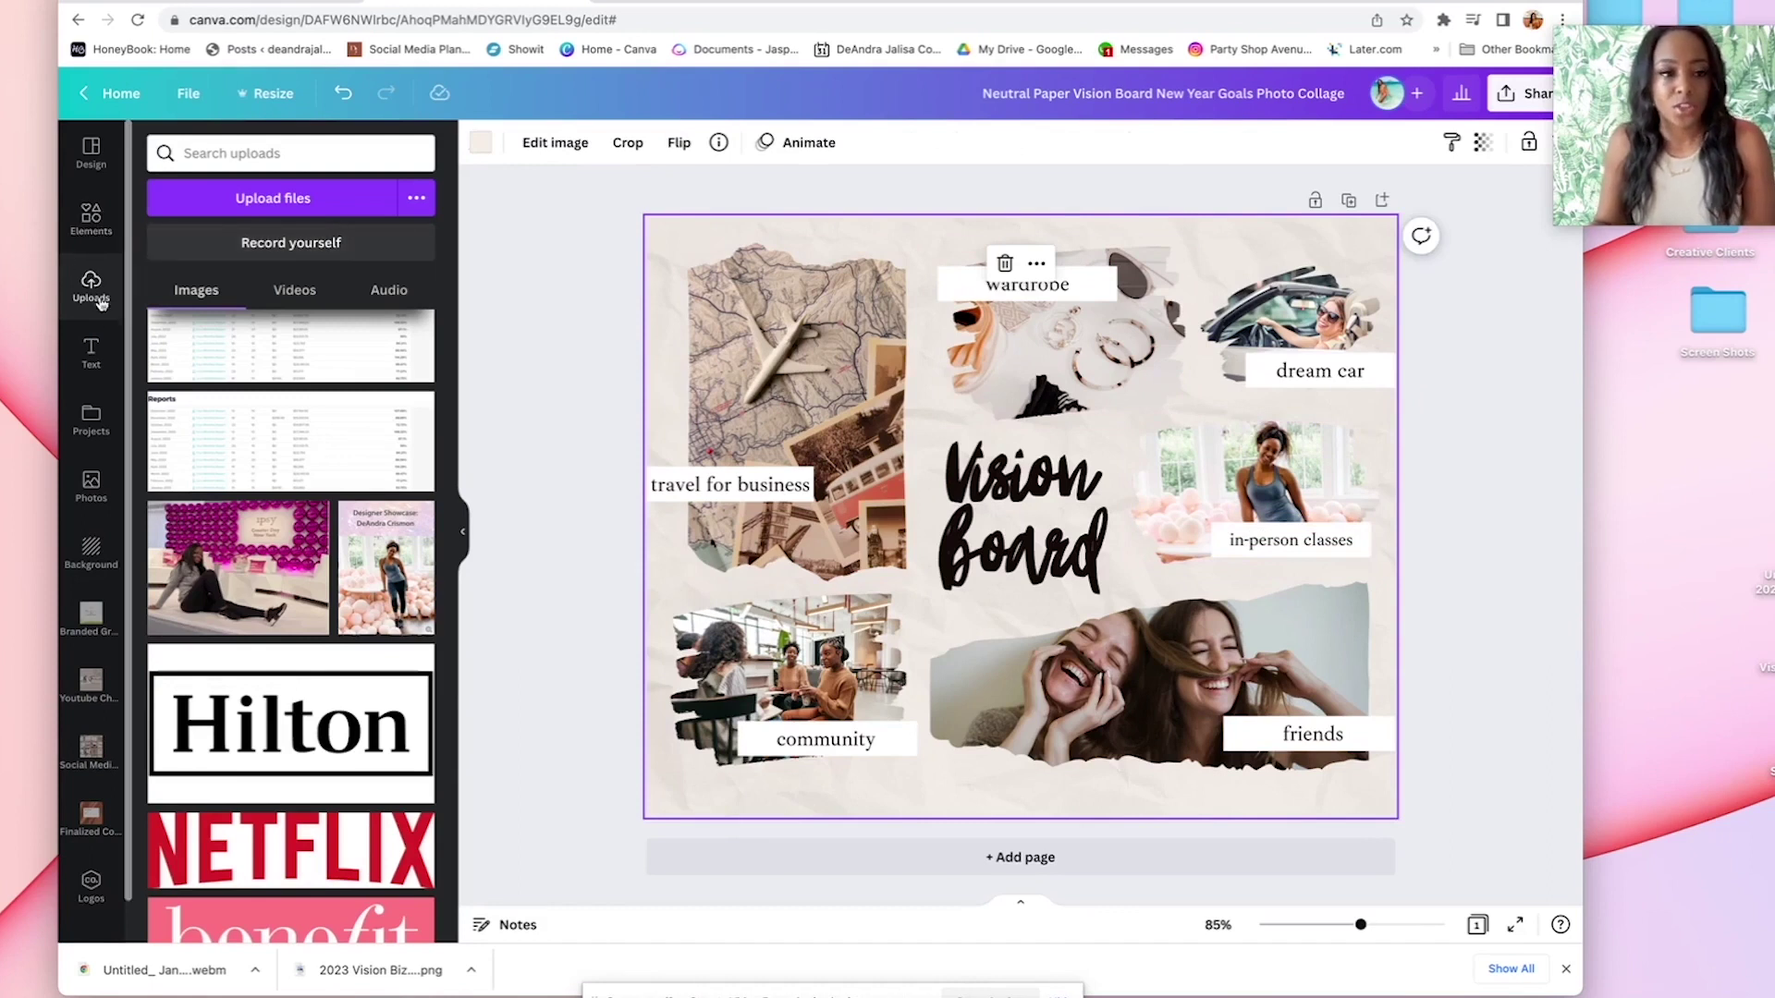
Search the photo library for "podcast" and replace the dream car picture with the black microphone photo with the pink keyboard
{"action": "left_click", "coordinate": [235, 155]}
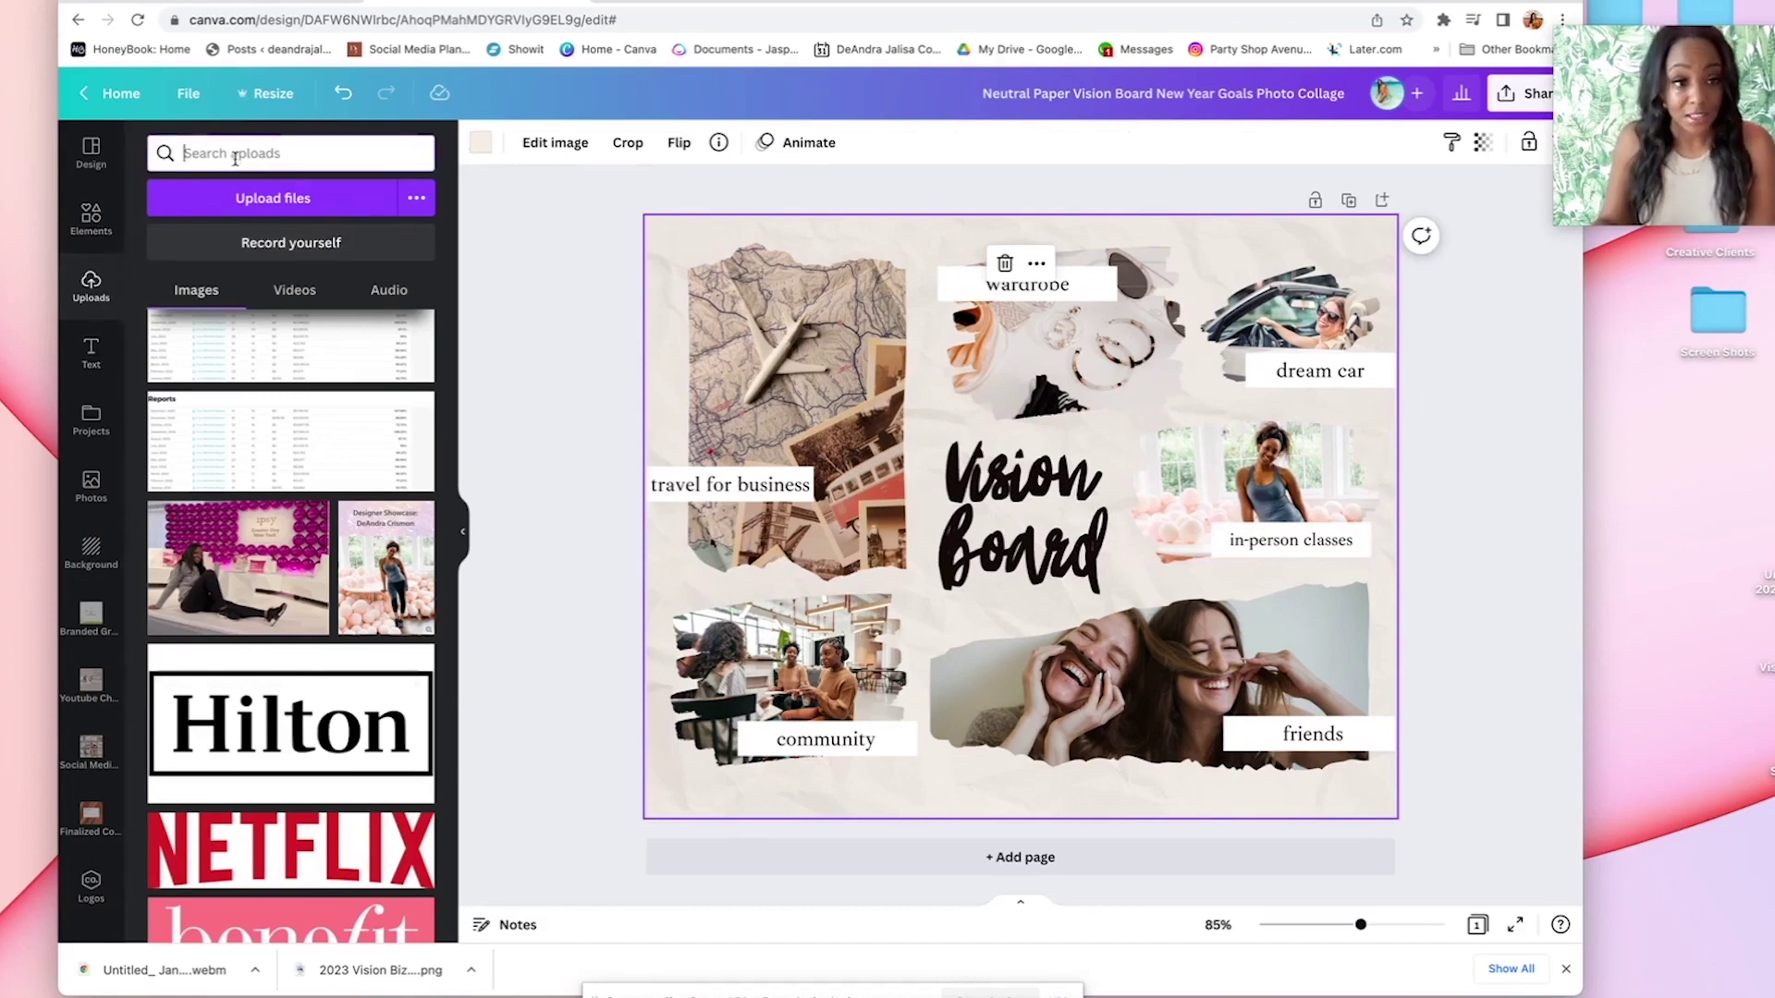
{"action": "left_click", "coordinate": [91, 484]}
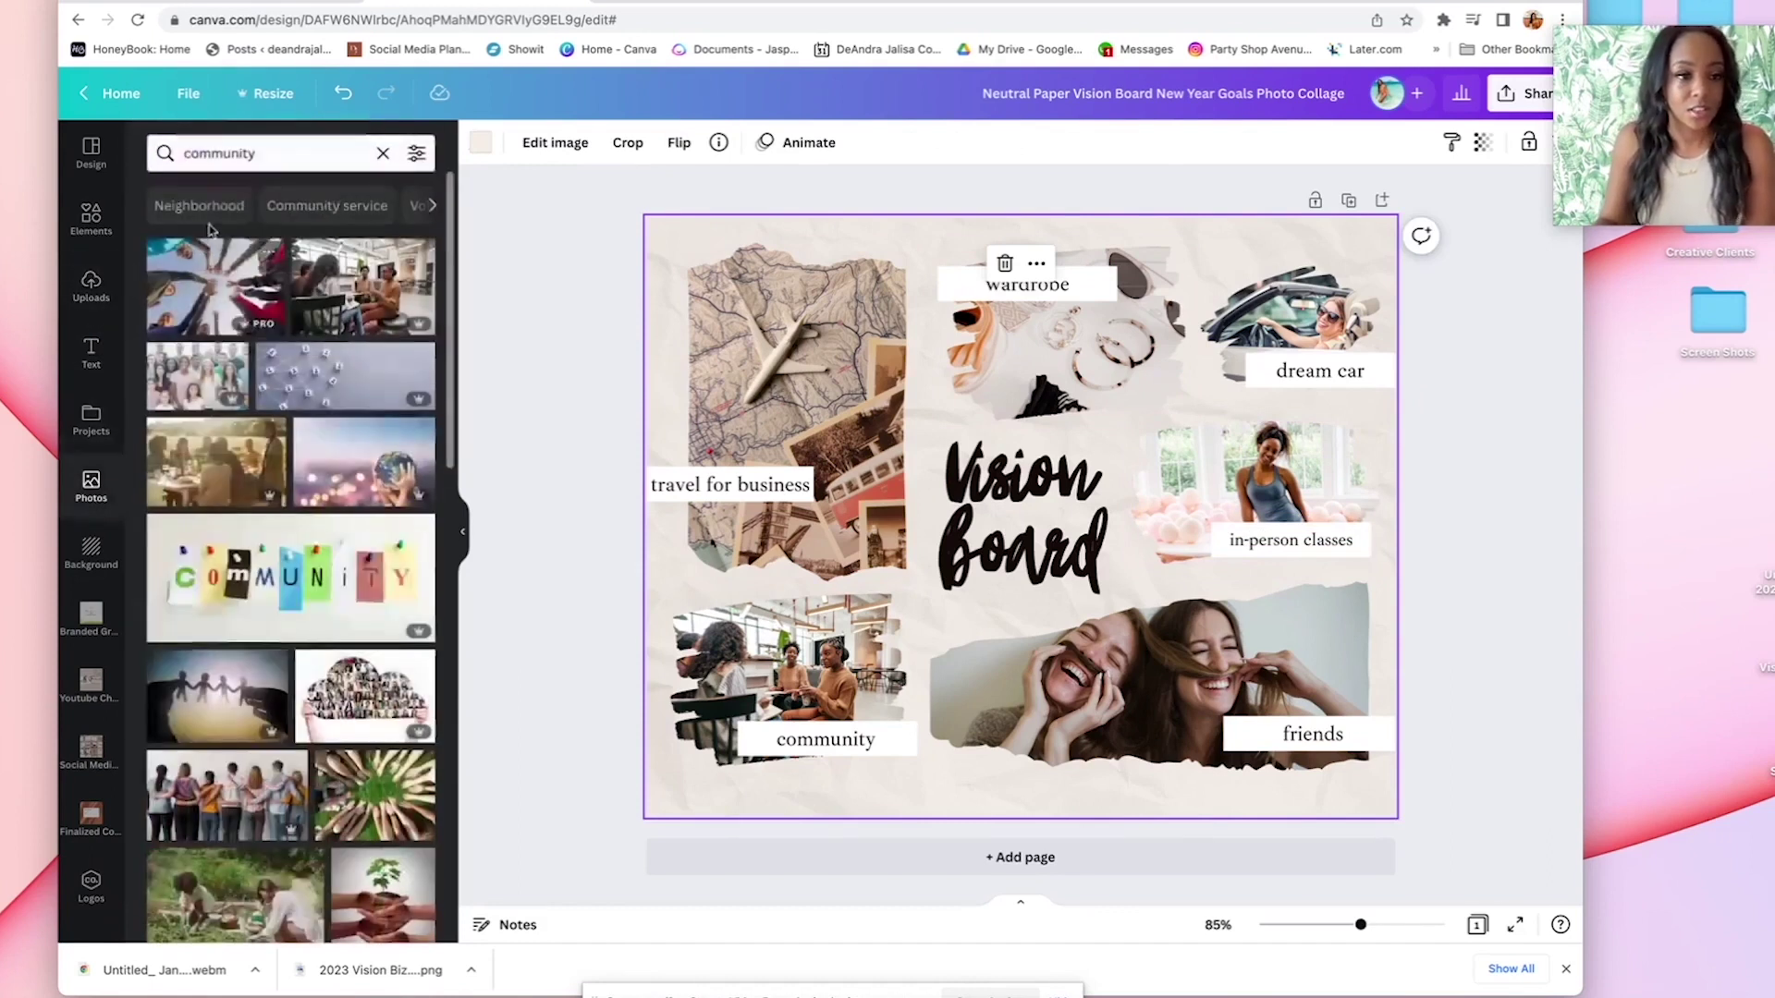
{"action": "double_click", "coordinate": [222, 154]}
{"action": "type", "text": "podca"}
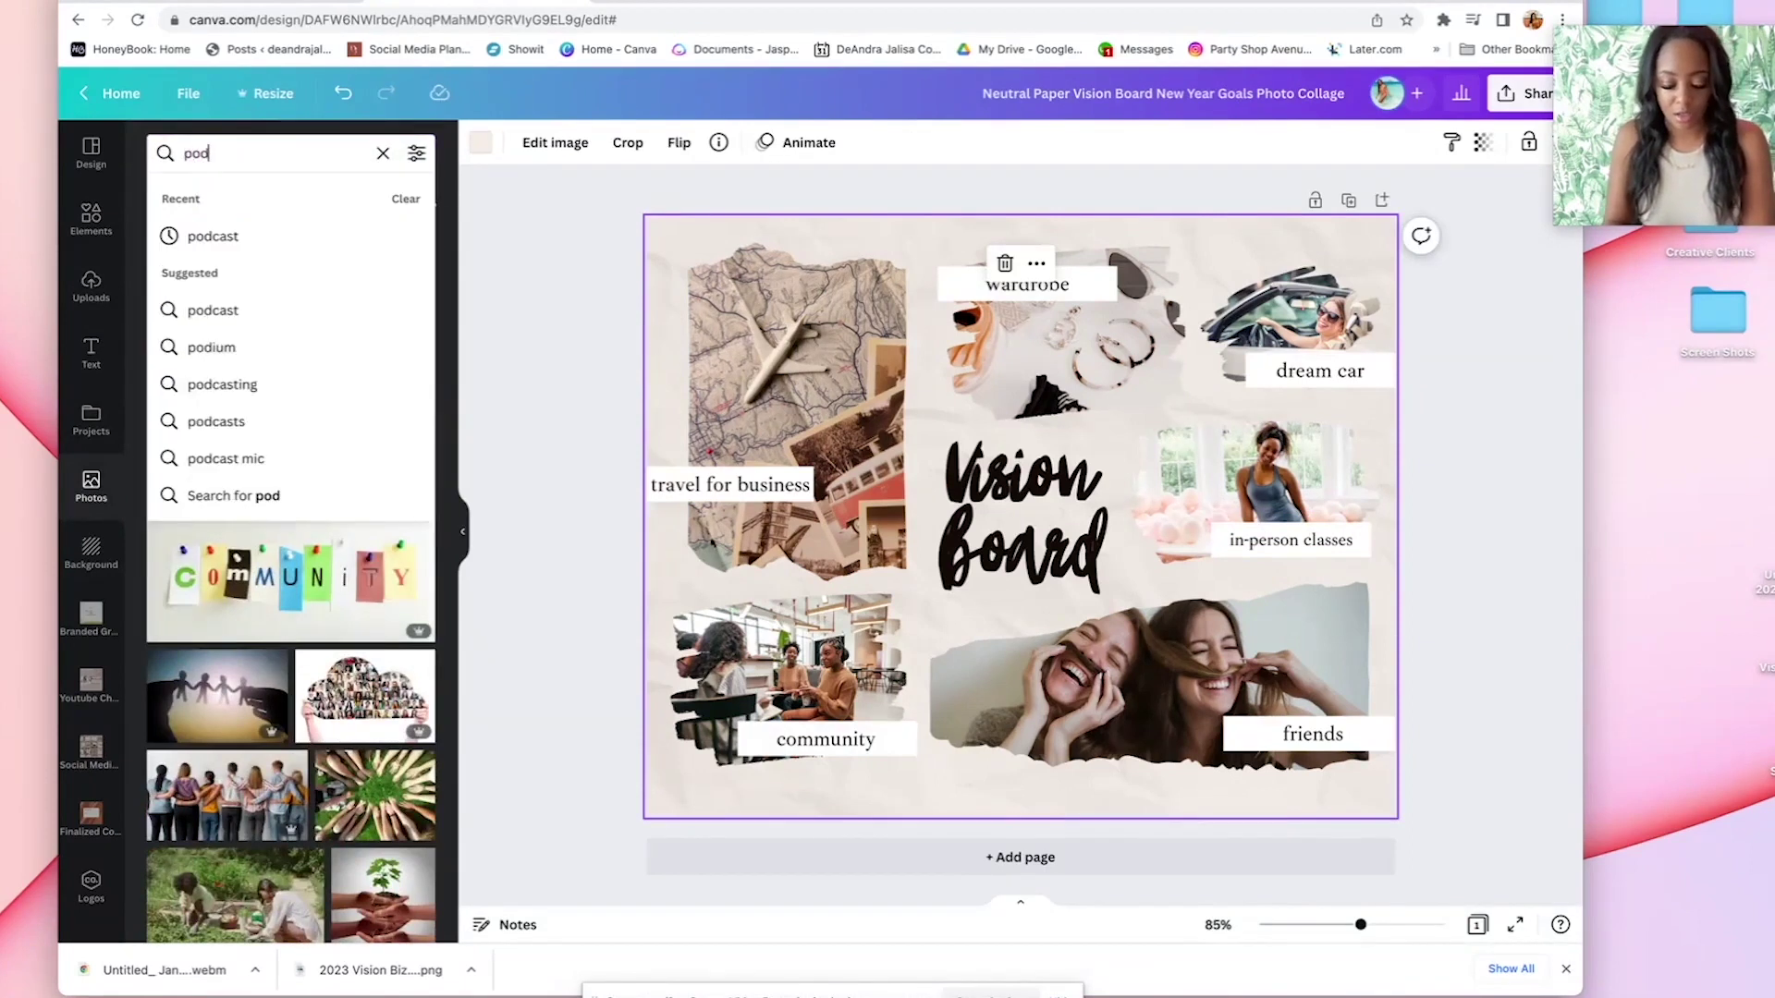
{"action": "left_click", "coordinate": [227, 246]}
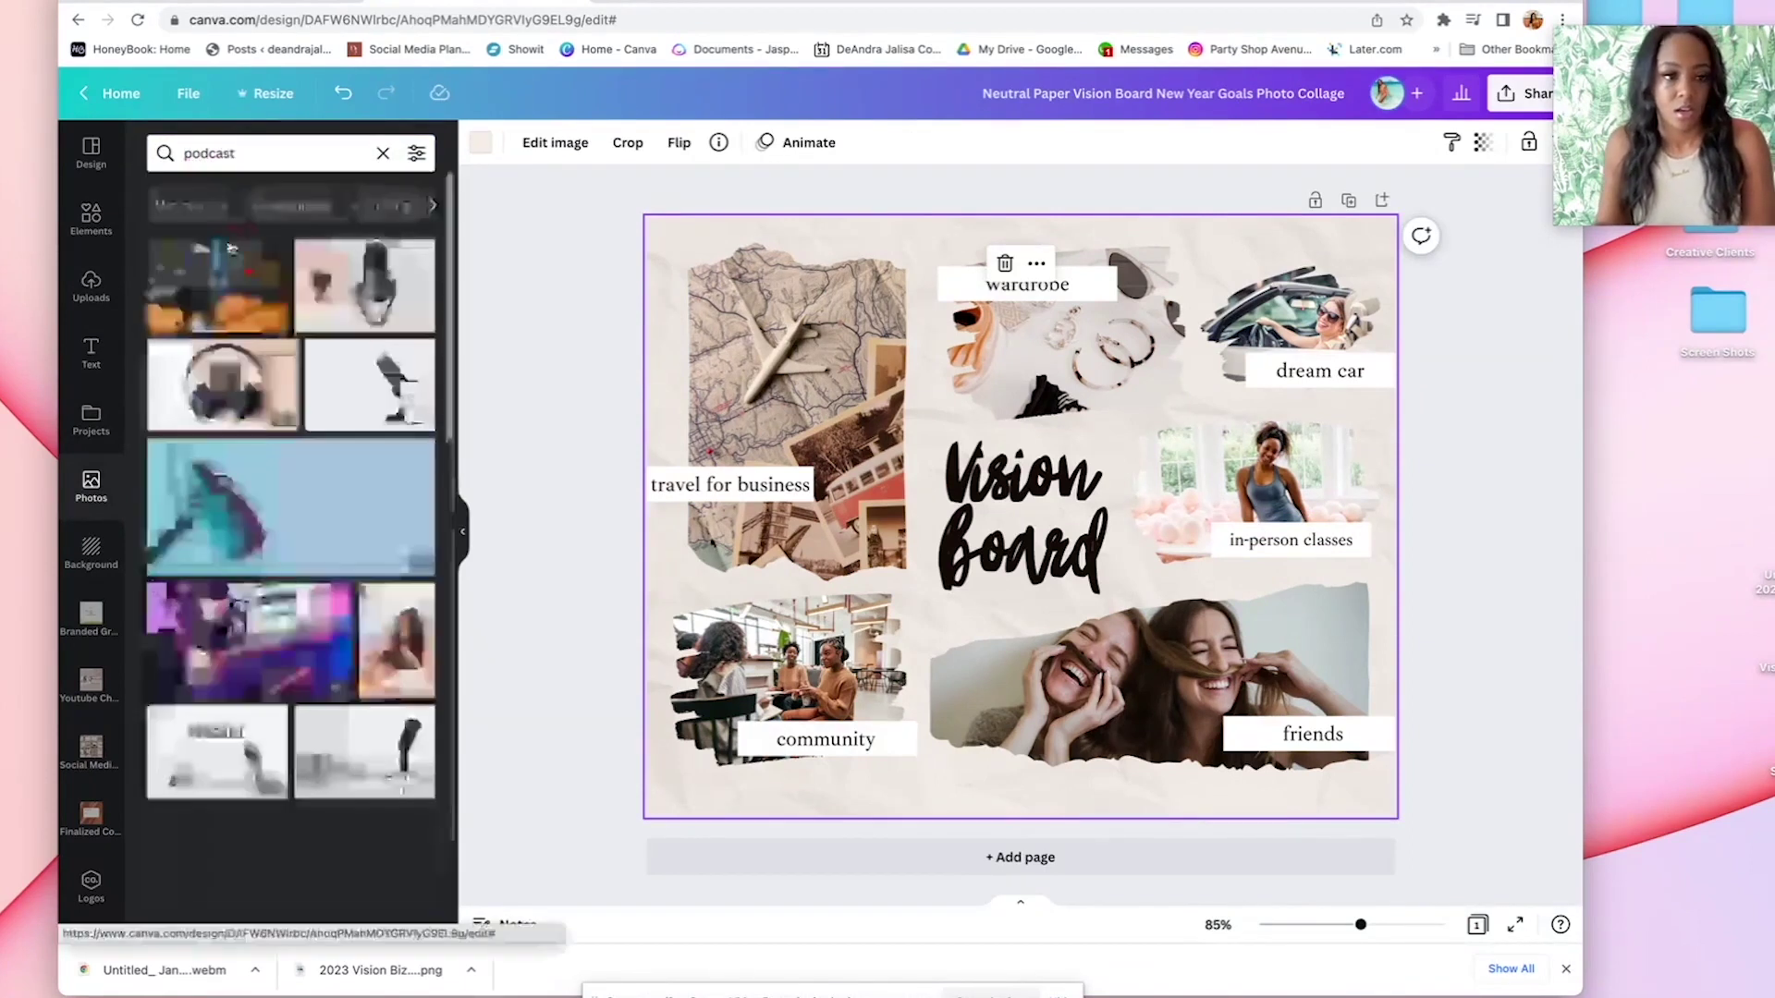
{"action": "left_click_drag", "start_coordinate": [369, 298], "coordinate": [1345, 400]}
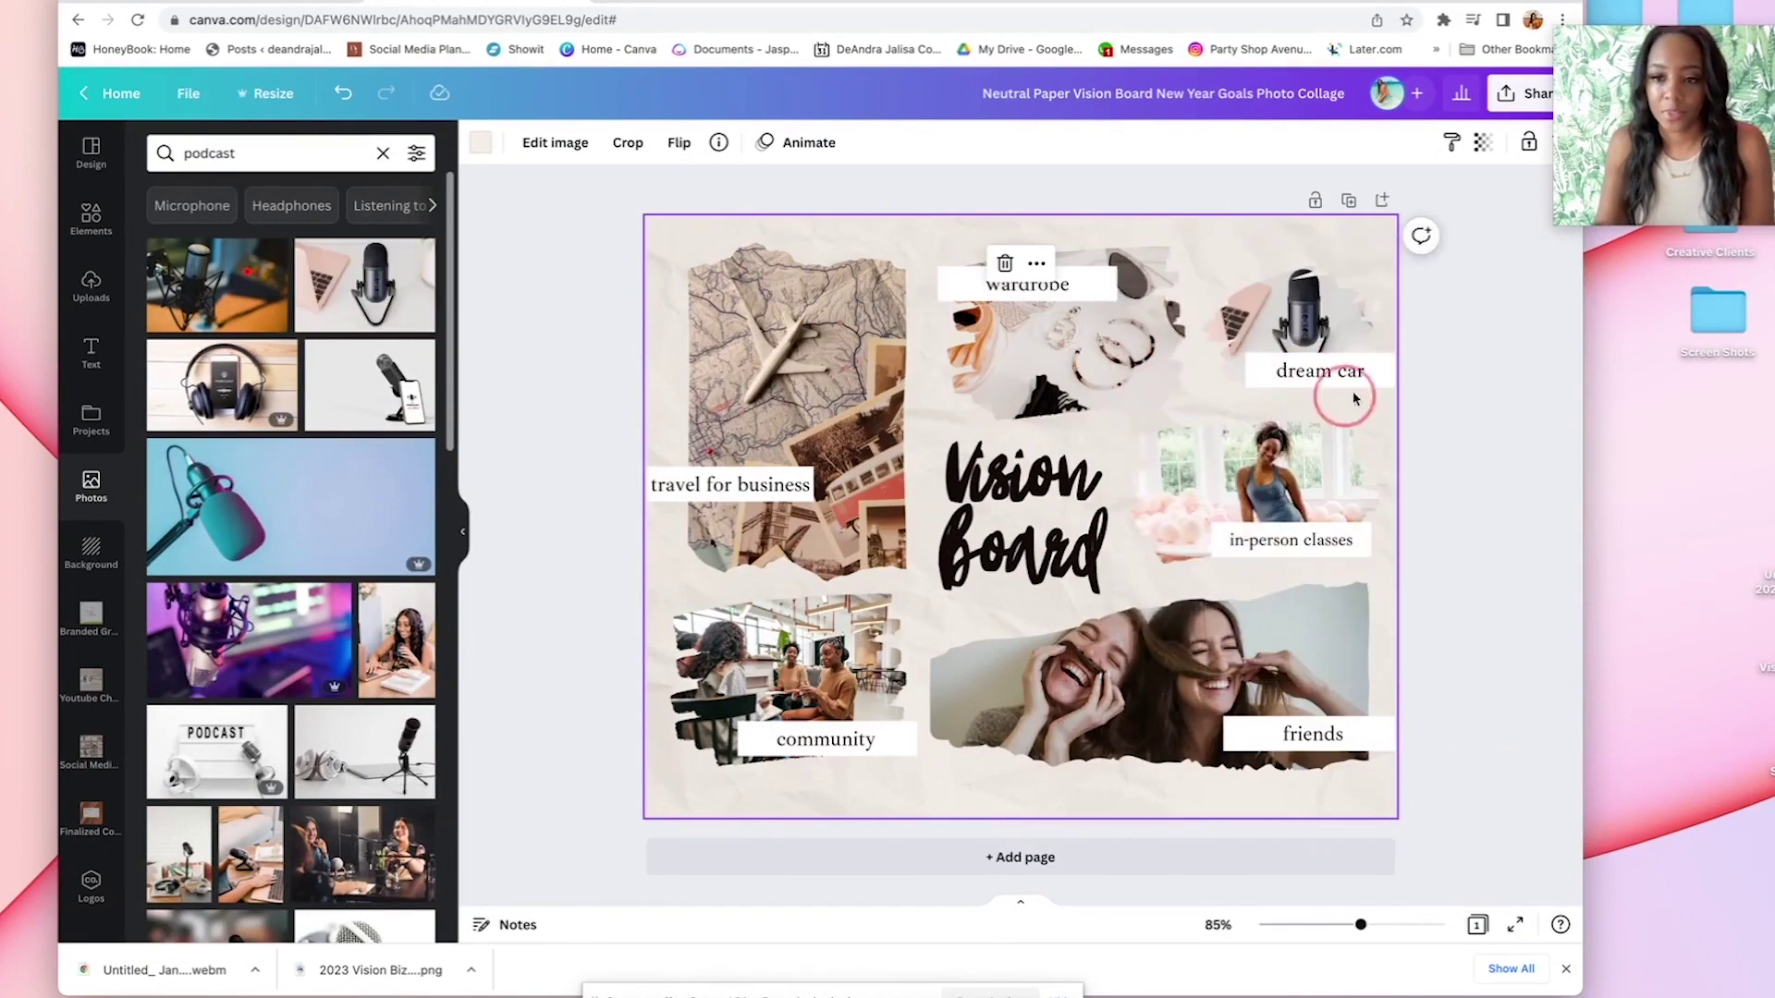
Replace the "dream car" label text with "podcast"
{"action": "left_click", "coordinate": [1320, 371]}
{"action": "double_click", "coordinate": [1320, 372]}
{"action": "type", "text": "podd"}
{"action": "key", "text": "BackSpace"}
{"action": "type", "text": "cast"}
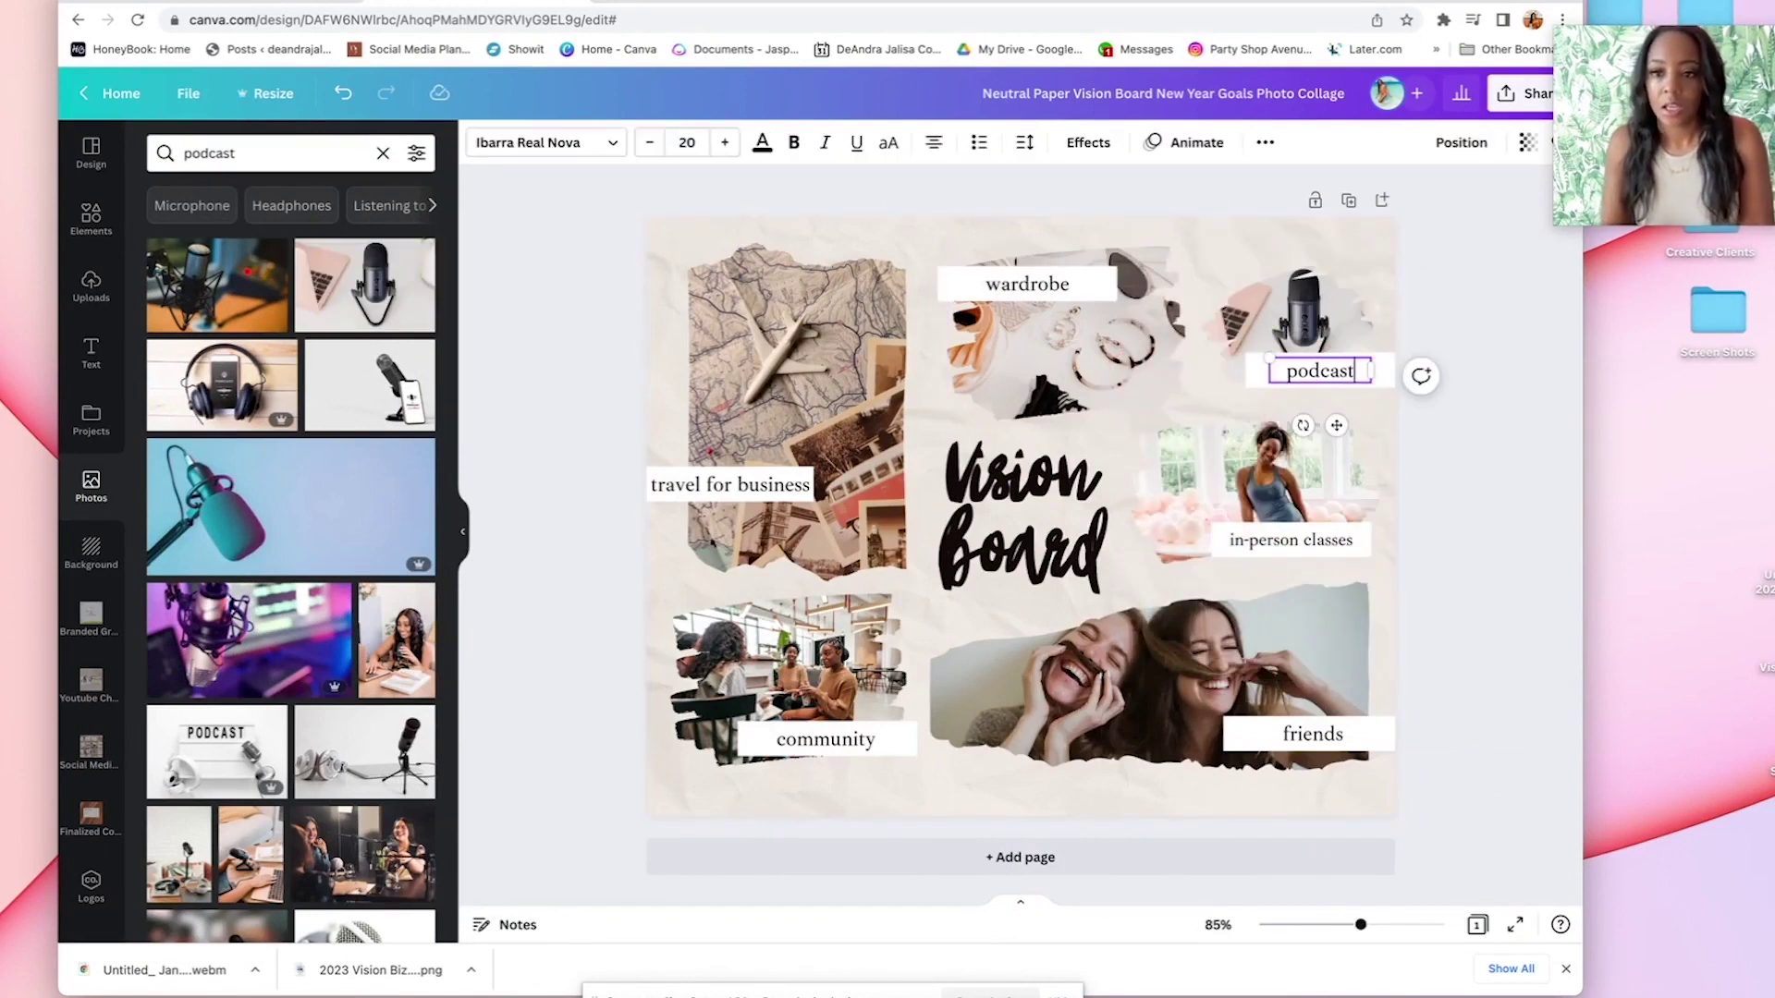
{"action": "left_click", "coordinate": [1169, 407]}
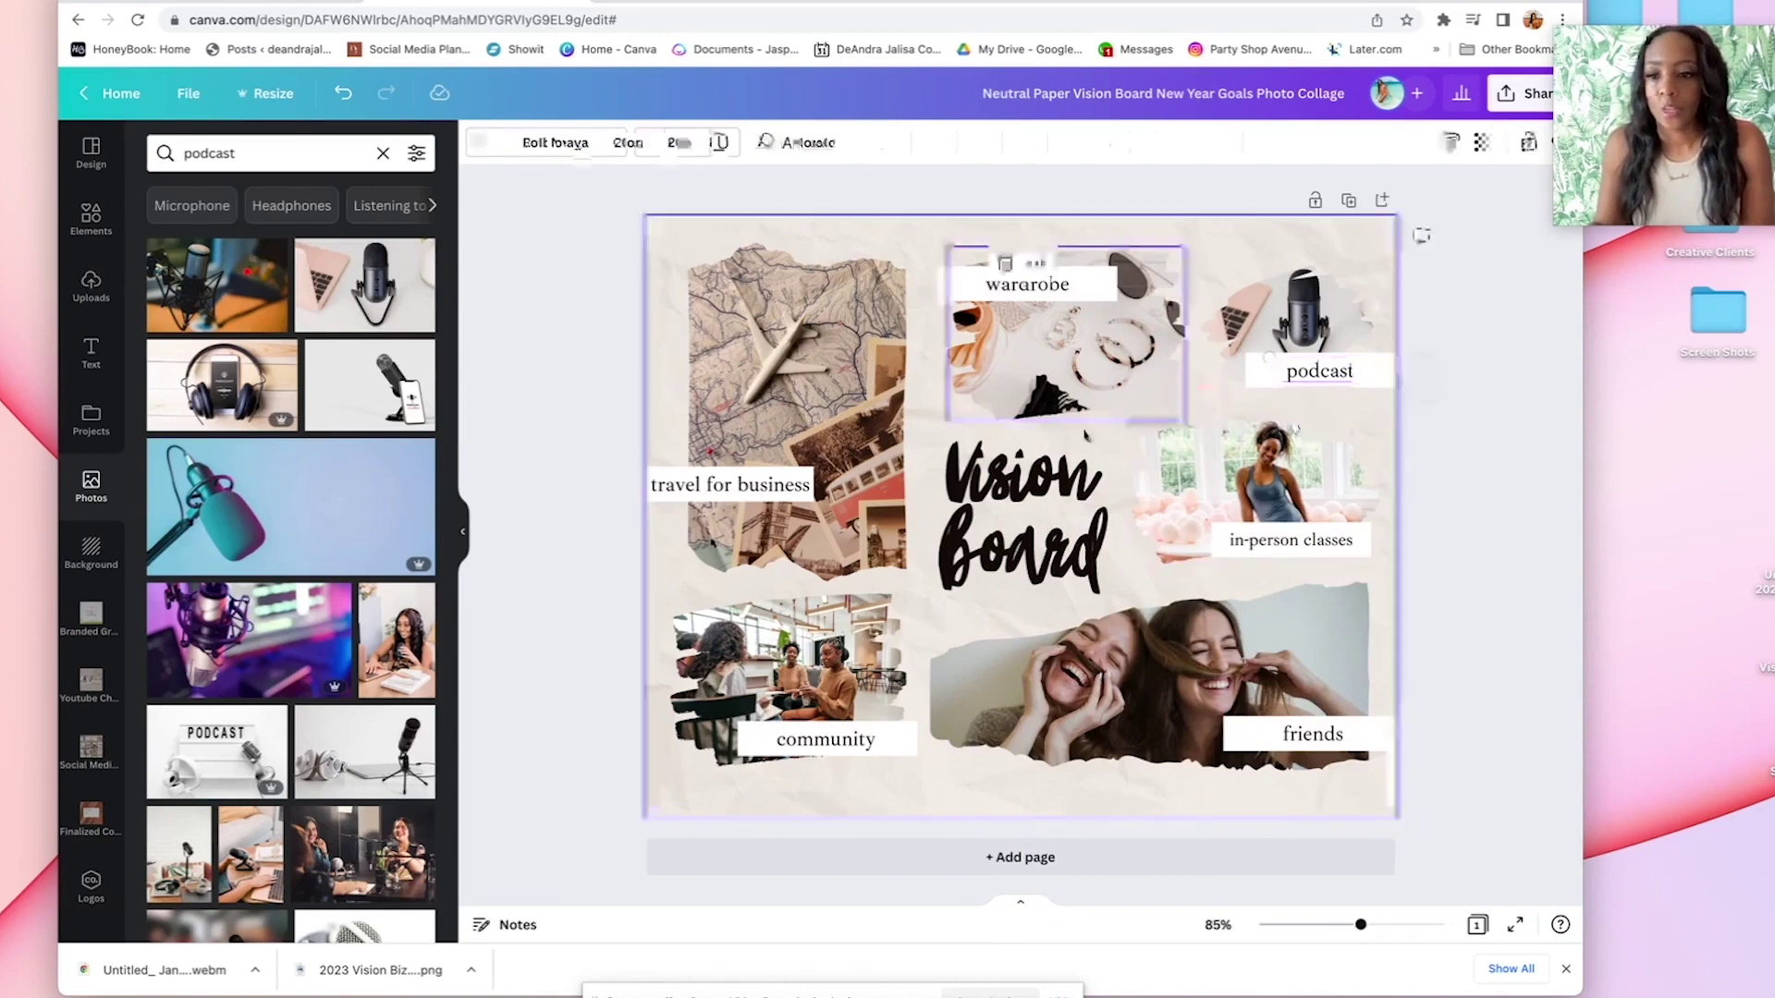
Search the photo library for "youtube" and replace the friends picture with the photo of a seated woman facing a camera on a tripod
{"action": "left_click", "coordinate": [258, 154]}
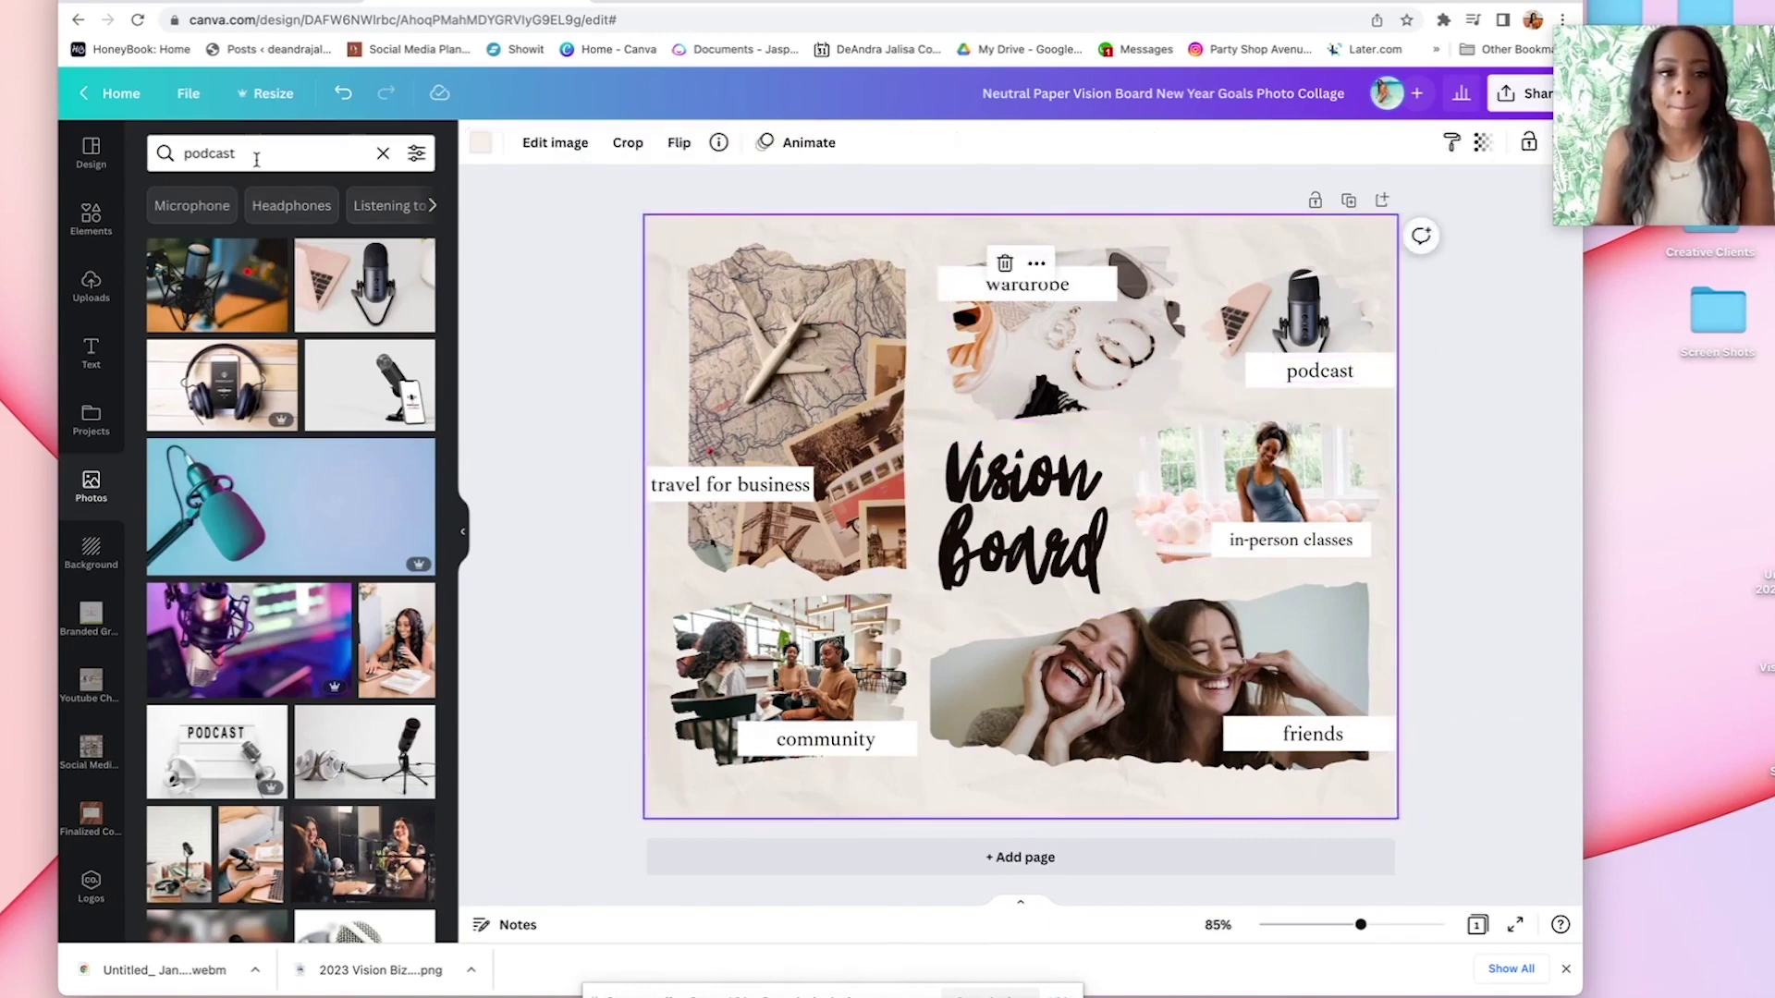
{"action": "key", "text": "Return"}
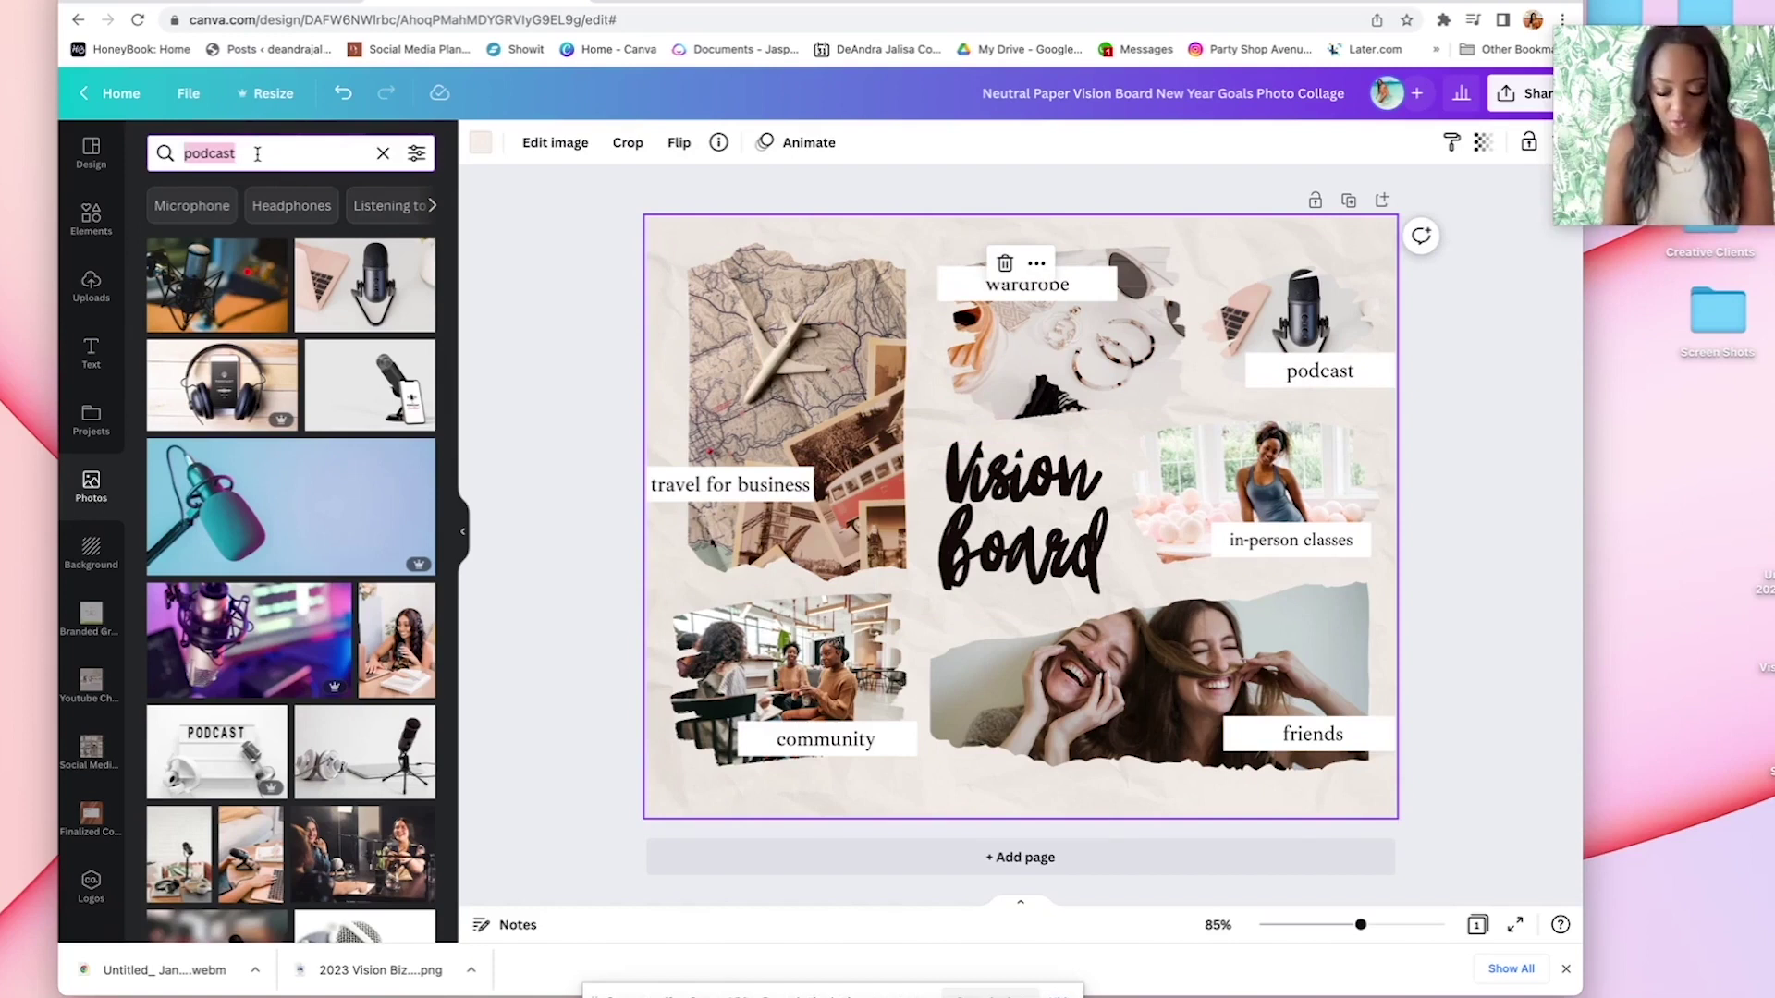
{"action": "type", "text": "yout"}
{"action": "left_click", "coordinate": [248, 240]}
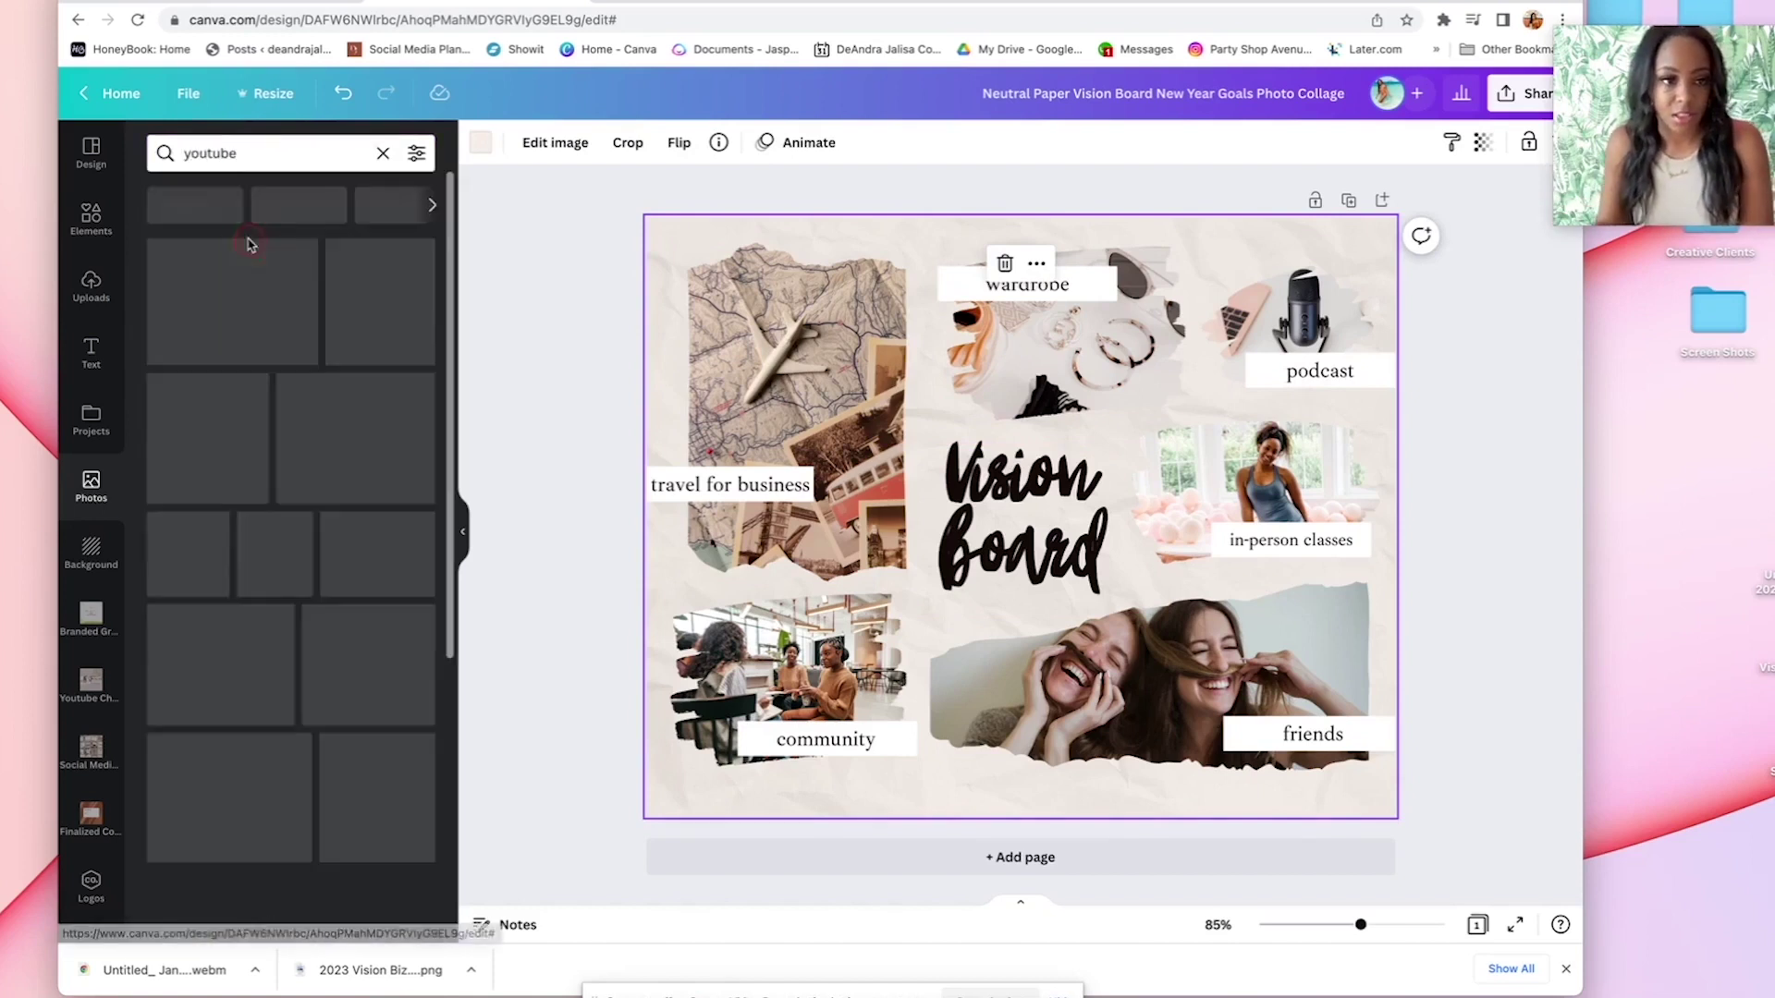
{"action": "scroll", "coordinate": [269, 422], "scroll_direction": "down", "scroll_amount": 2}
{"action": "scroll", "coordinate": [269, 423], "scroll_direction": "up", "scroll_amount": 1}
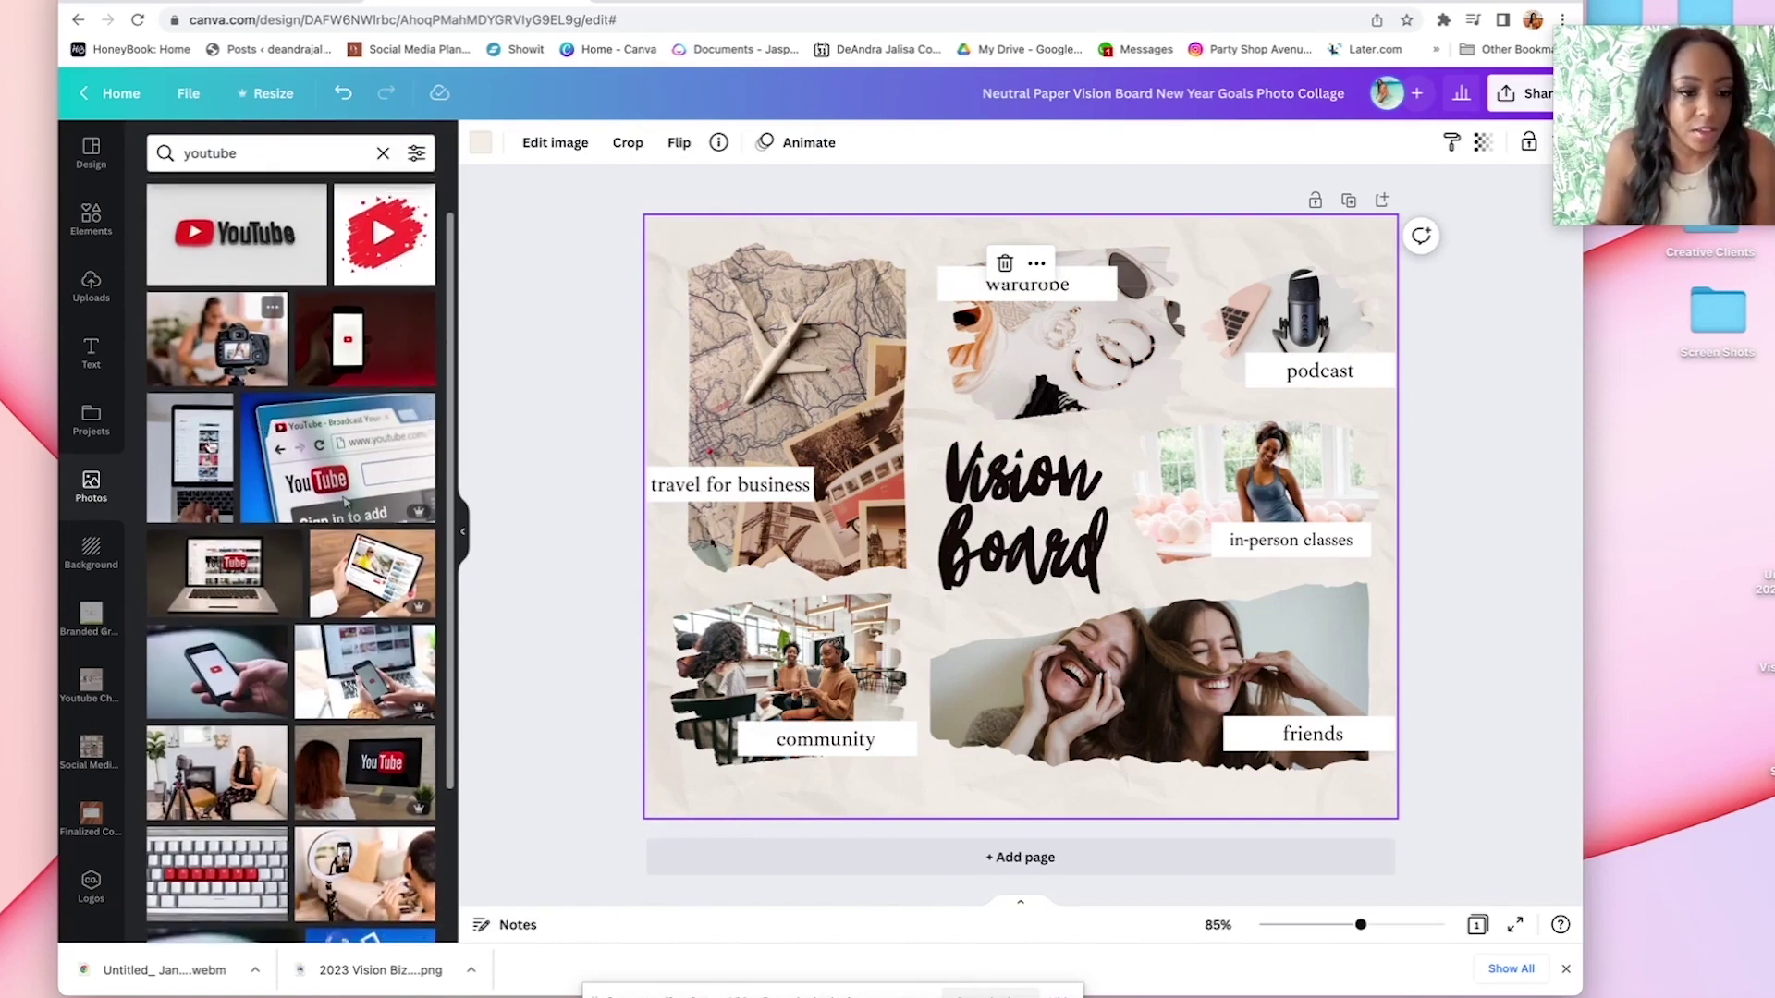
{"action": "left_click_drag", "start_coordinate": [229, 774], "coordinate": [1289, 737]}
Replace the "friends" label text with "50k Subs Youtube"
{"action": "left_click", "coordinate": [1290, 737]}
{"action": "double_click", "coordinate": [1299, 732]}
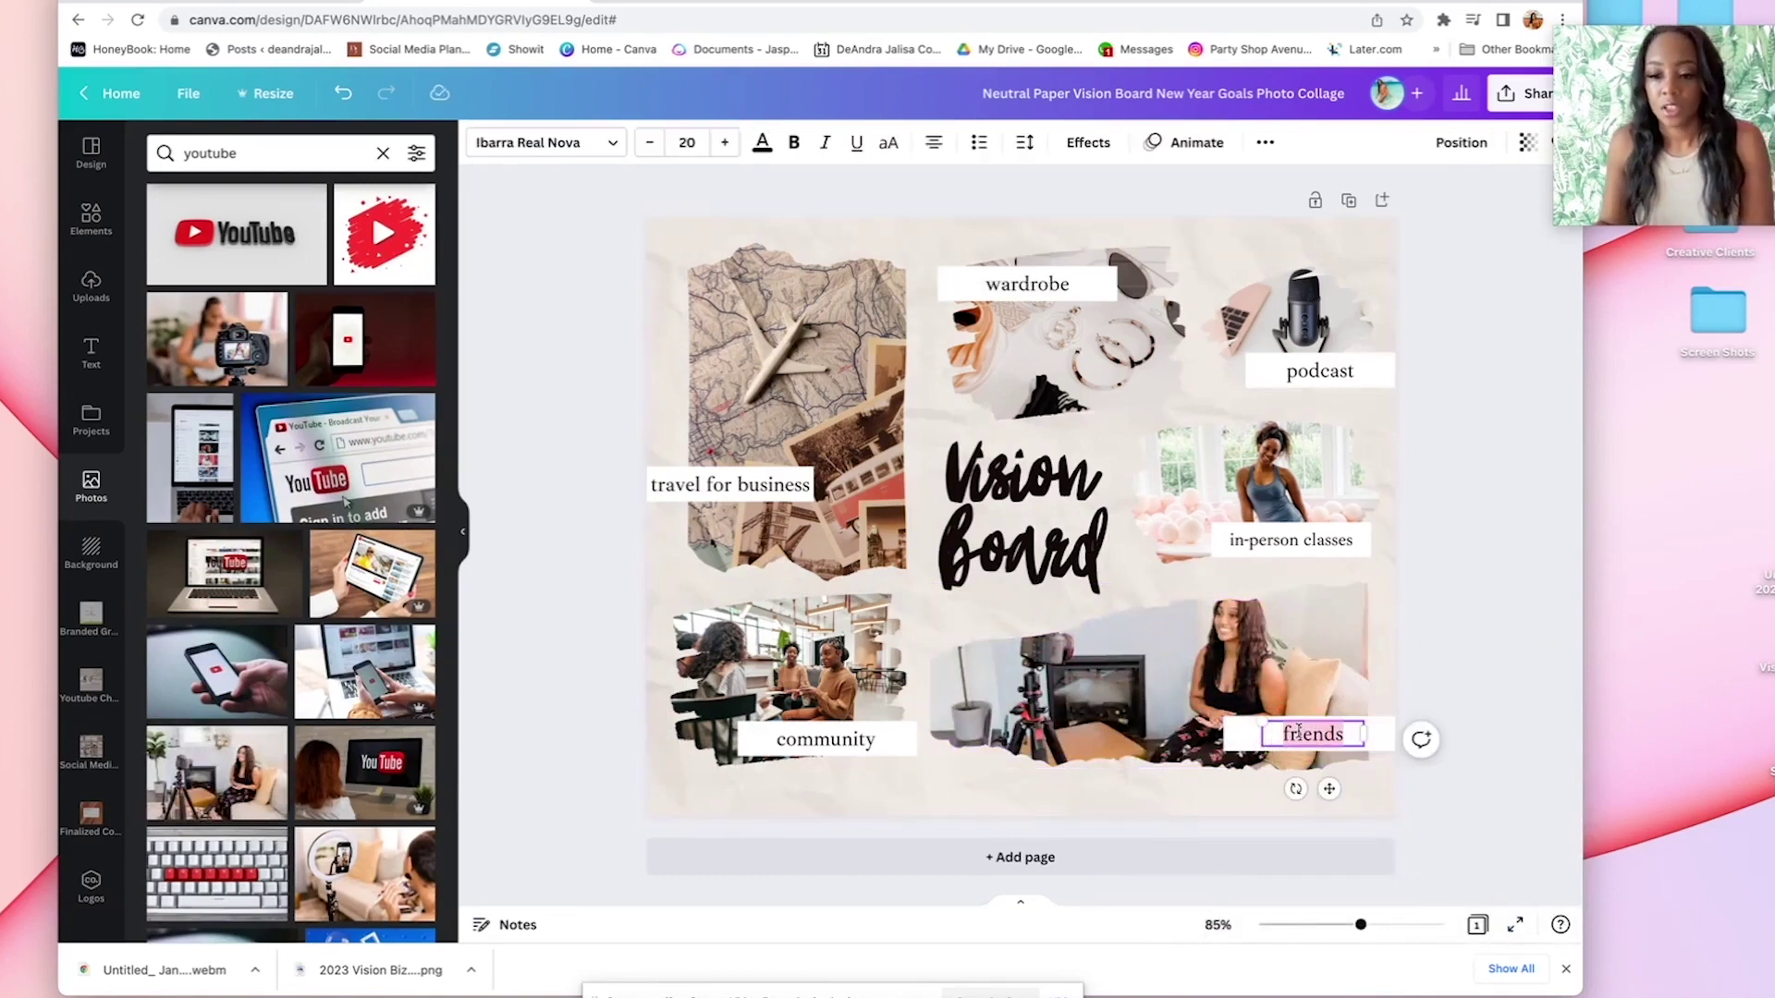
{"action": "type", "text": "50k subs"}
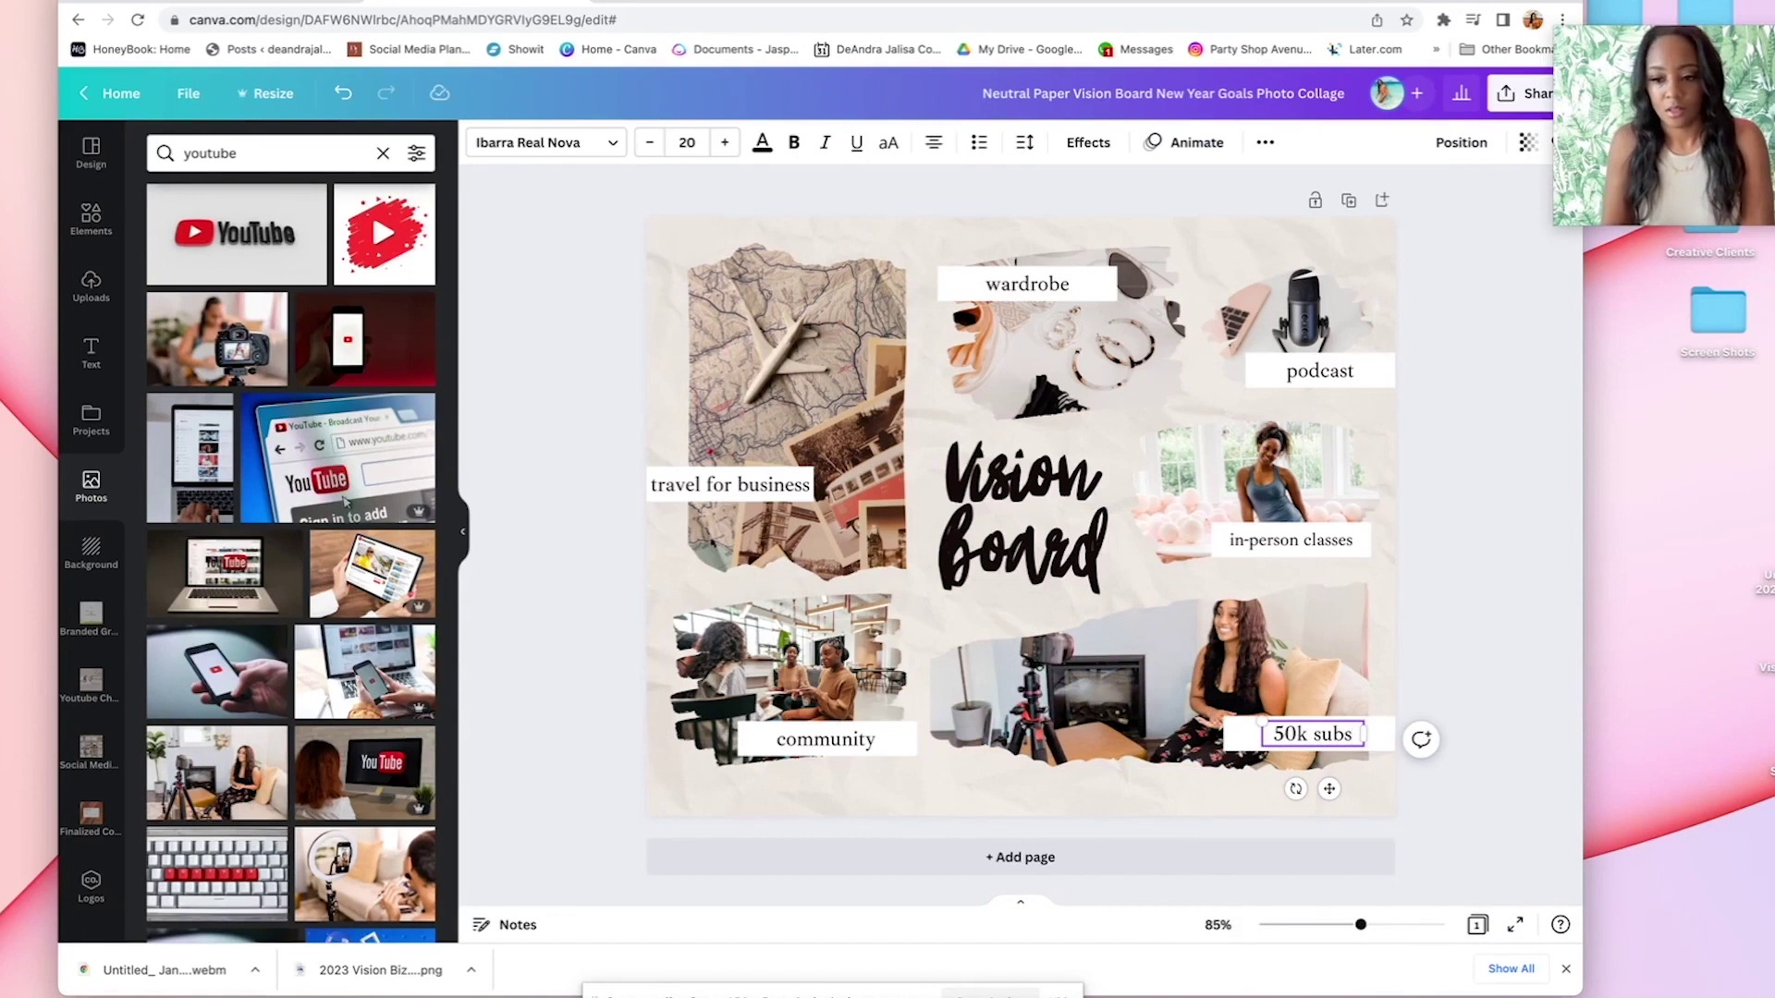
{"action": "key", "text": "BackSpace"}
{"action": "key", "text": "BackSpace"}
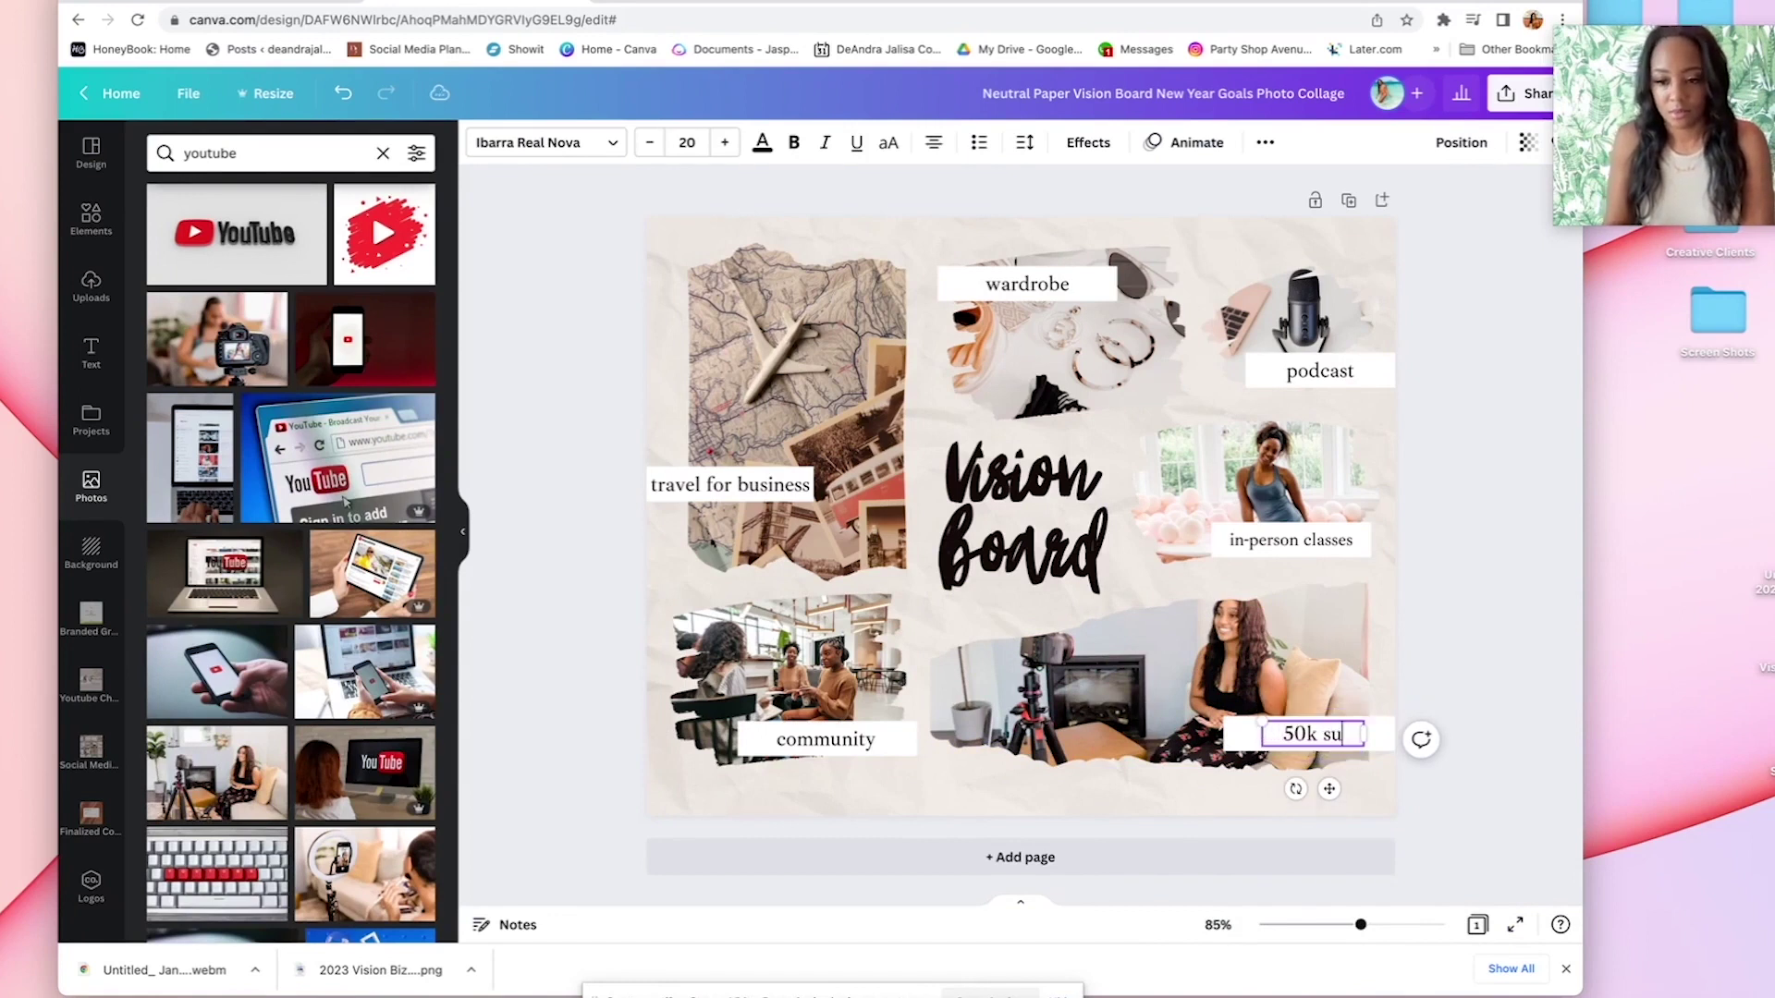
{"action": "type", "text": "bs Youtube"}
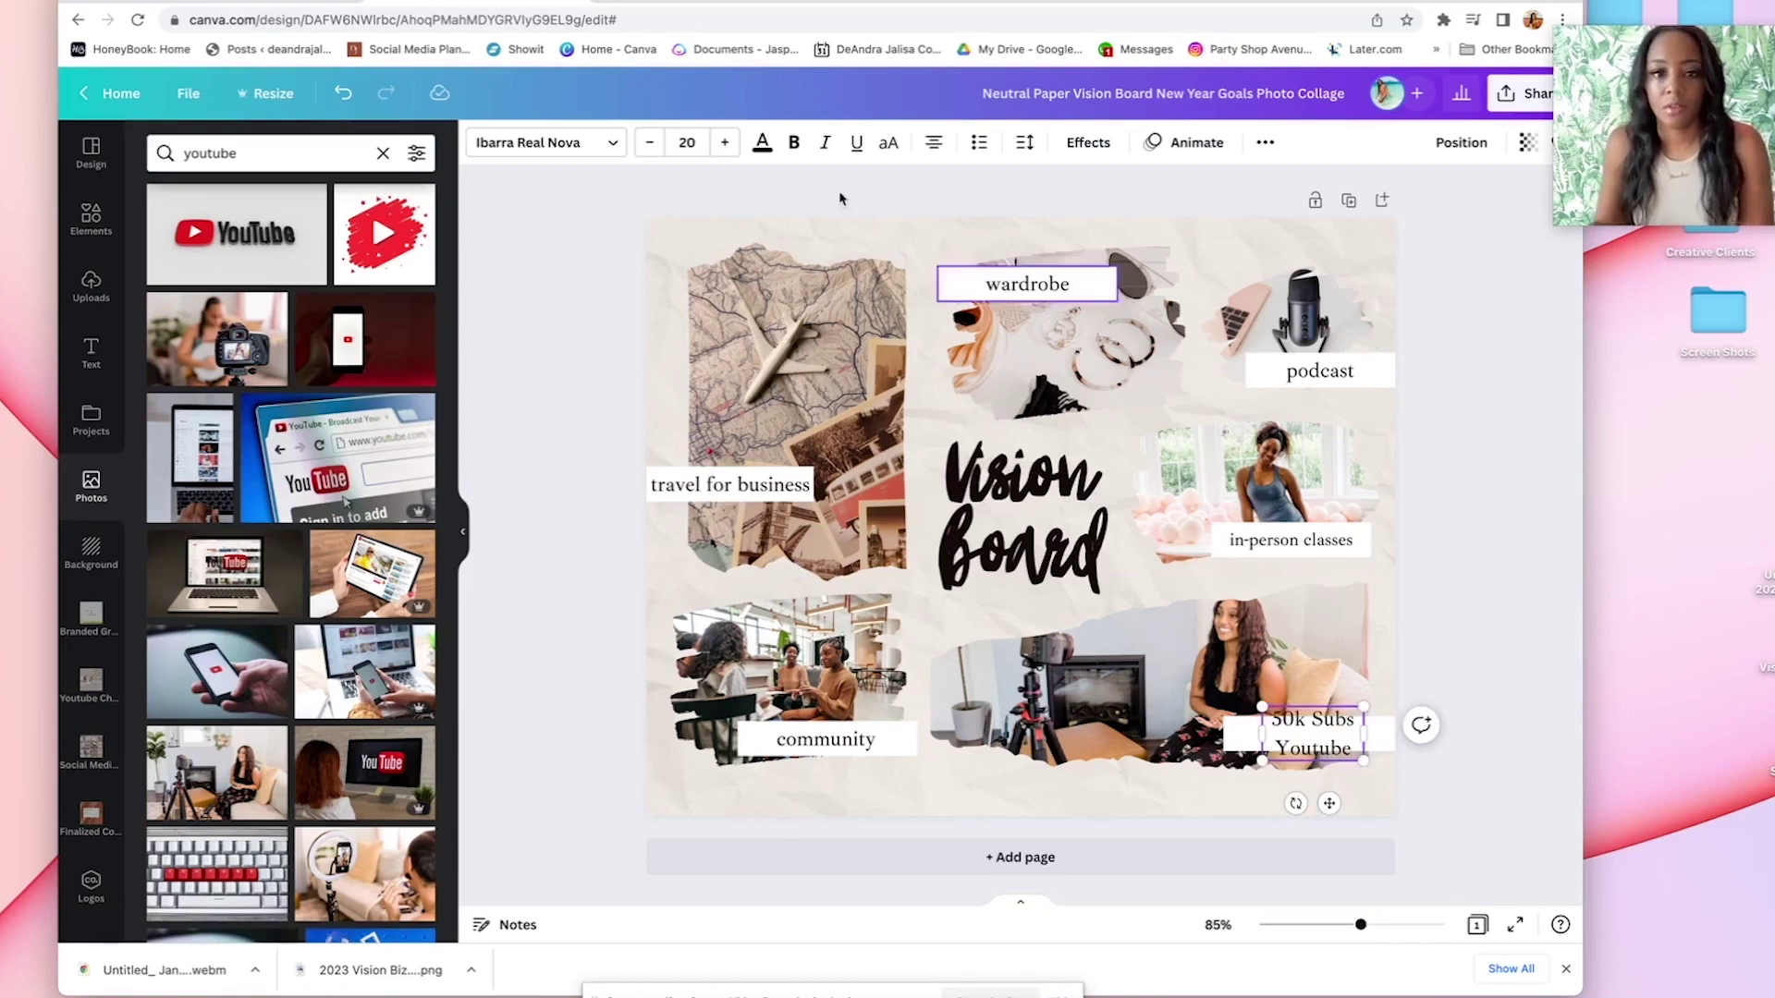
Reduce the "50k Subs Youtube" label's font size to 13 and fit its text box on one line within the white strip
{"action": "left_click", "coordinate": [650, 142]}
{"action": "left_click", "coordinate": [649, 142]}
{"action": "left_click", "coordinate": [650, 143]}
{"action": "left_click", "coordinate": [650, 142]}
{"action": "left_click", "coordinate": [650, 143]}
{"action": "left_click", "coordinate": [650, 142]}
{"action": "left_click", "coordinate": [650, 143]}
{"action": "left_click_drag", "start_coordinate": [1260, 734], "coordinate": [1307, 735]}
{"action": "left_click", "coordinate": [1491, 783]}
{"action": "left_click", "coordinate": [1294, 735]}
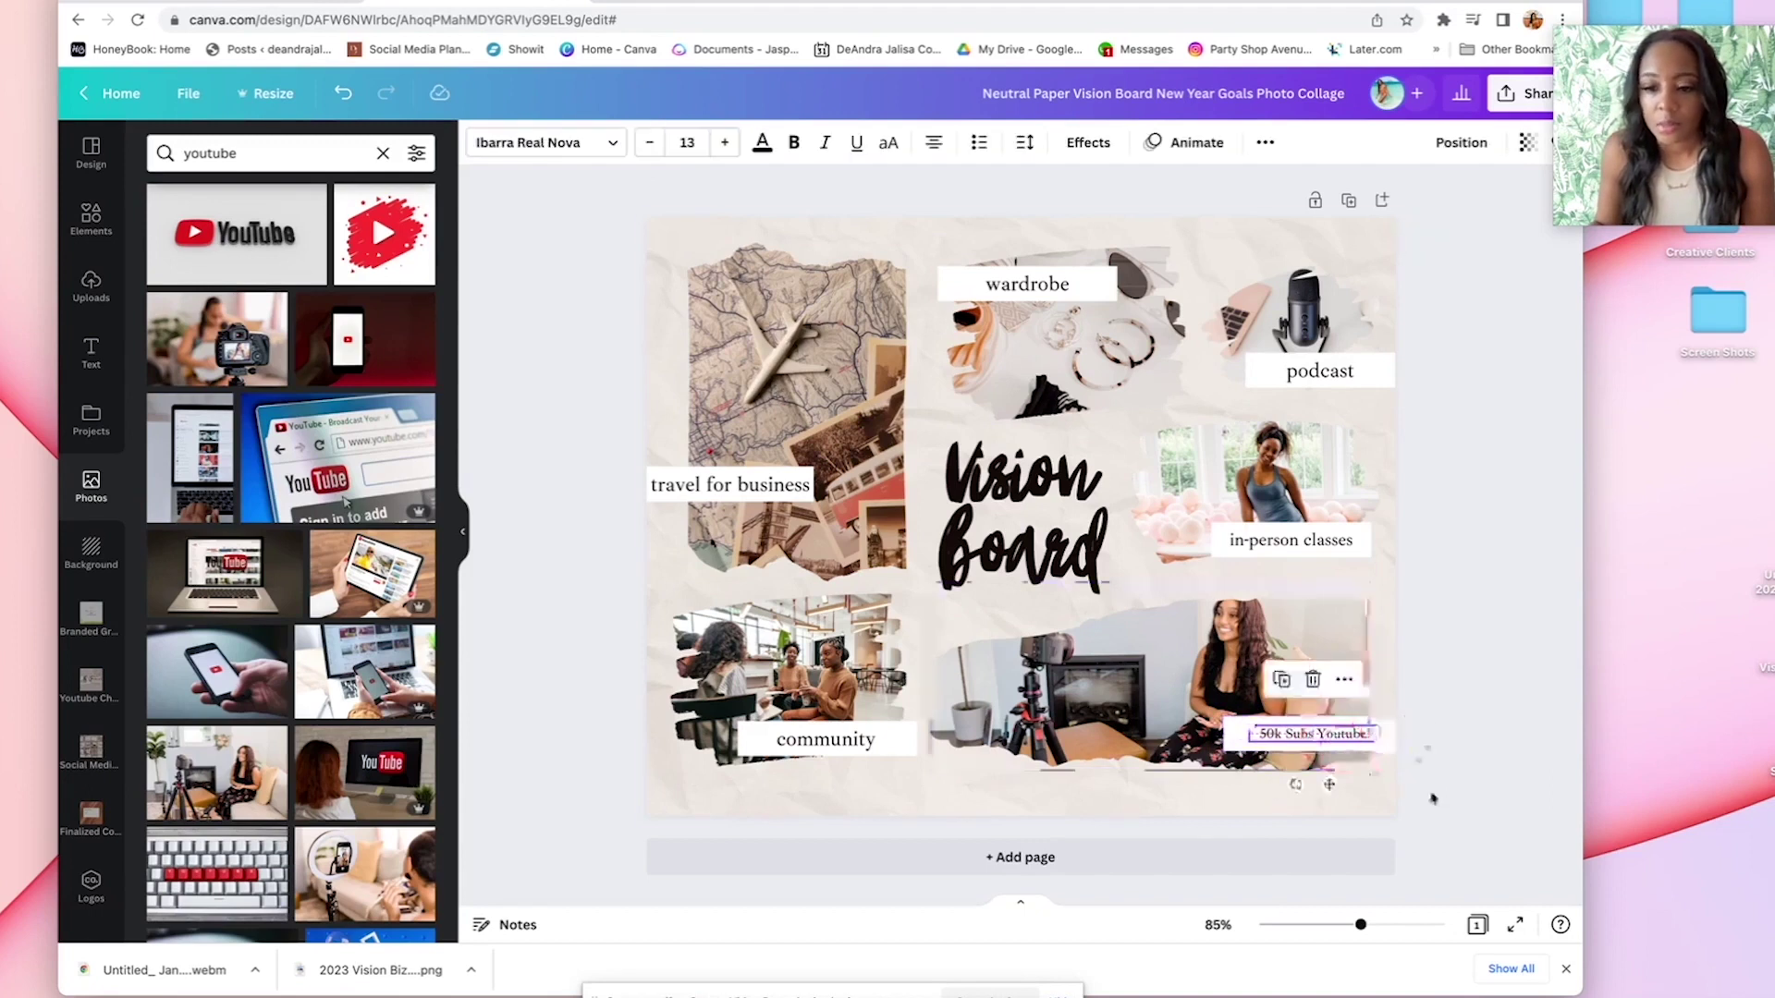
{"action": "left_click", "coordinate": [1431, 798]}
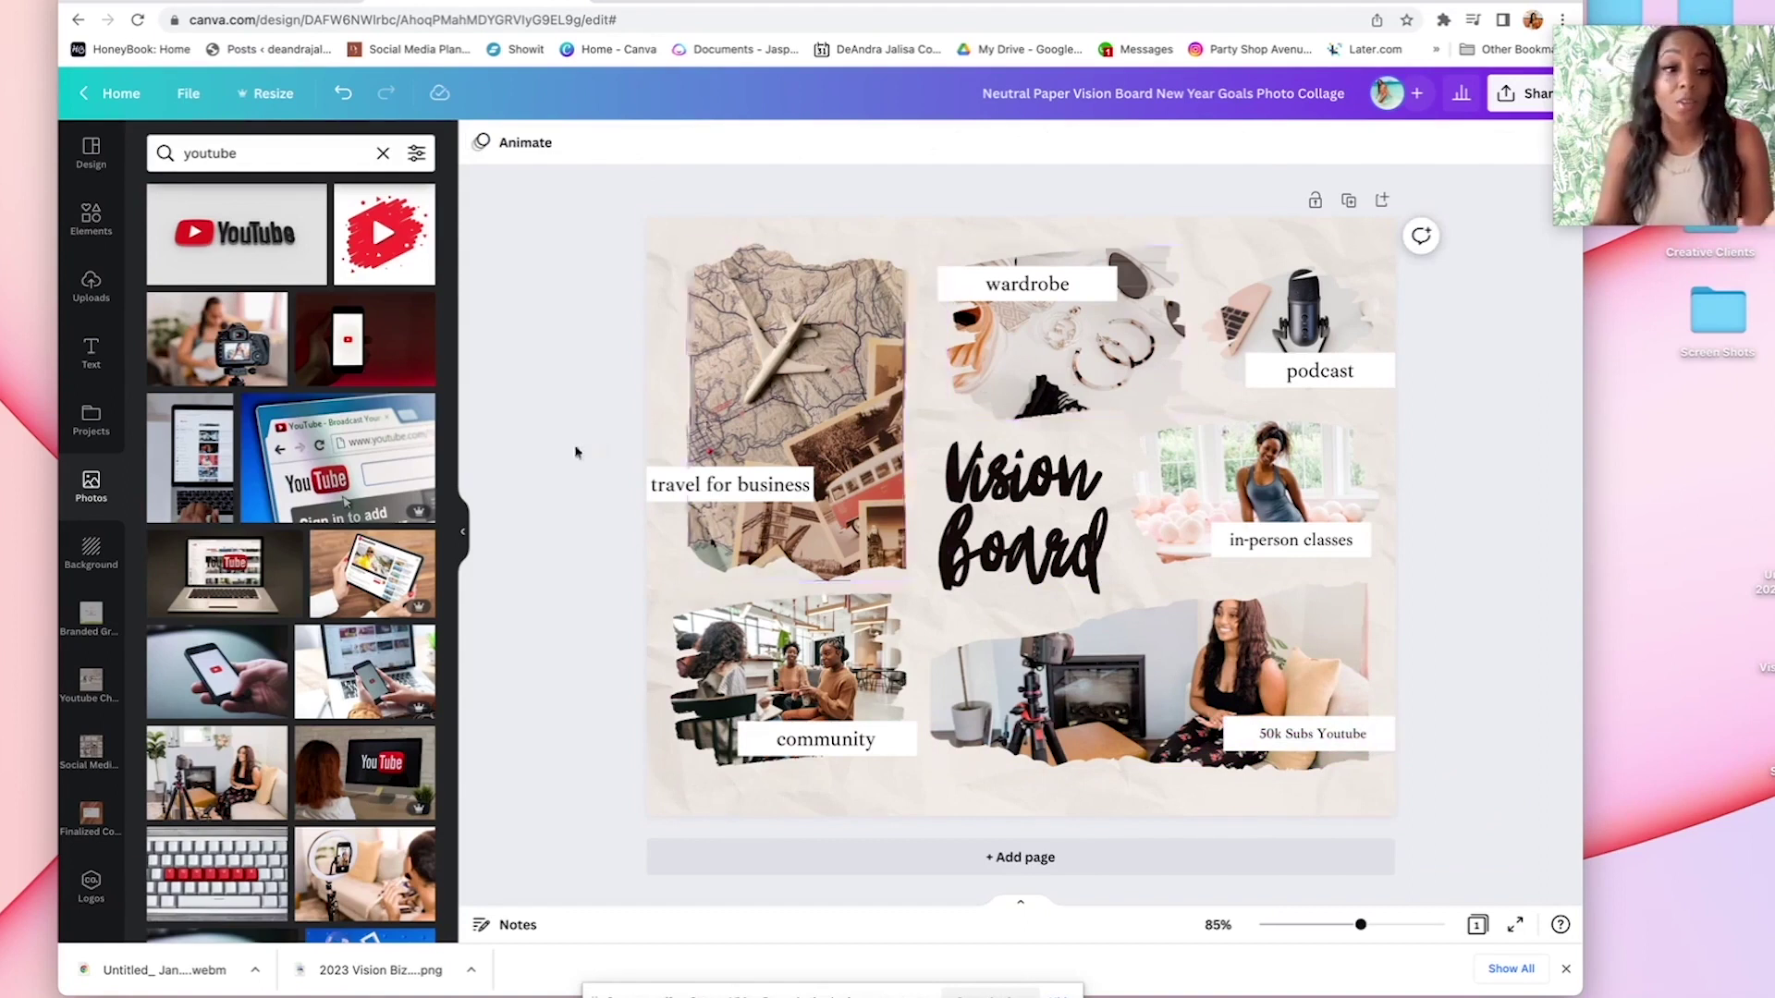
Search the photo library for "coaching" and replace the wardrobe picture with the photo of a seated woman in a red top
{"action": "left_click", "coordinate": [254, 152]}
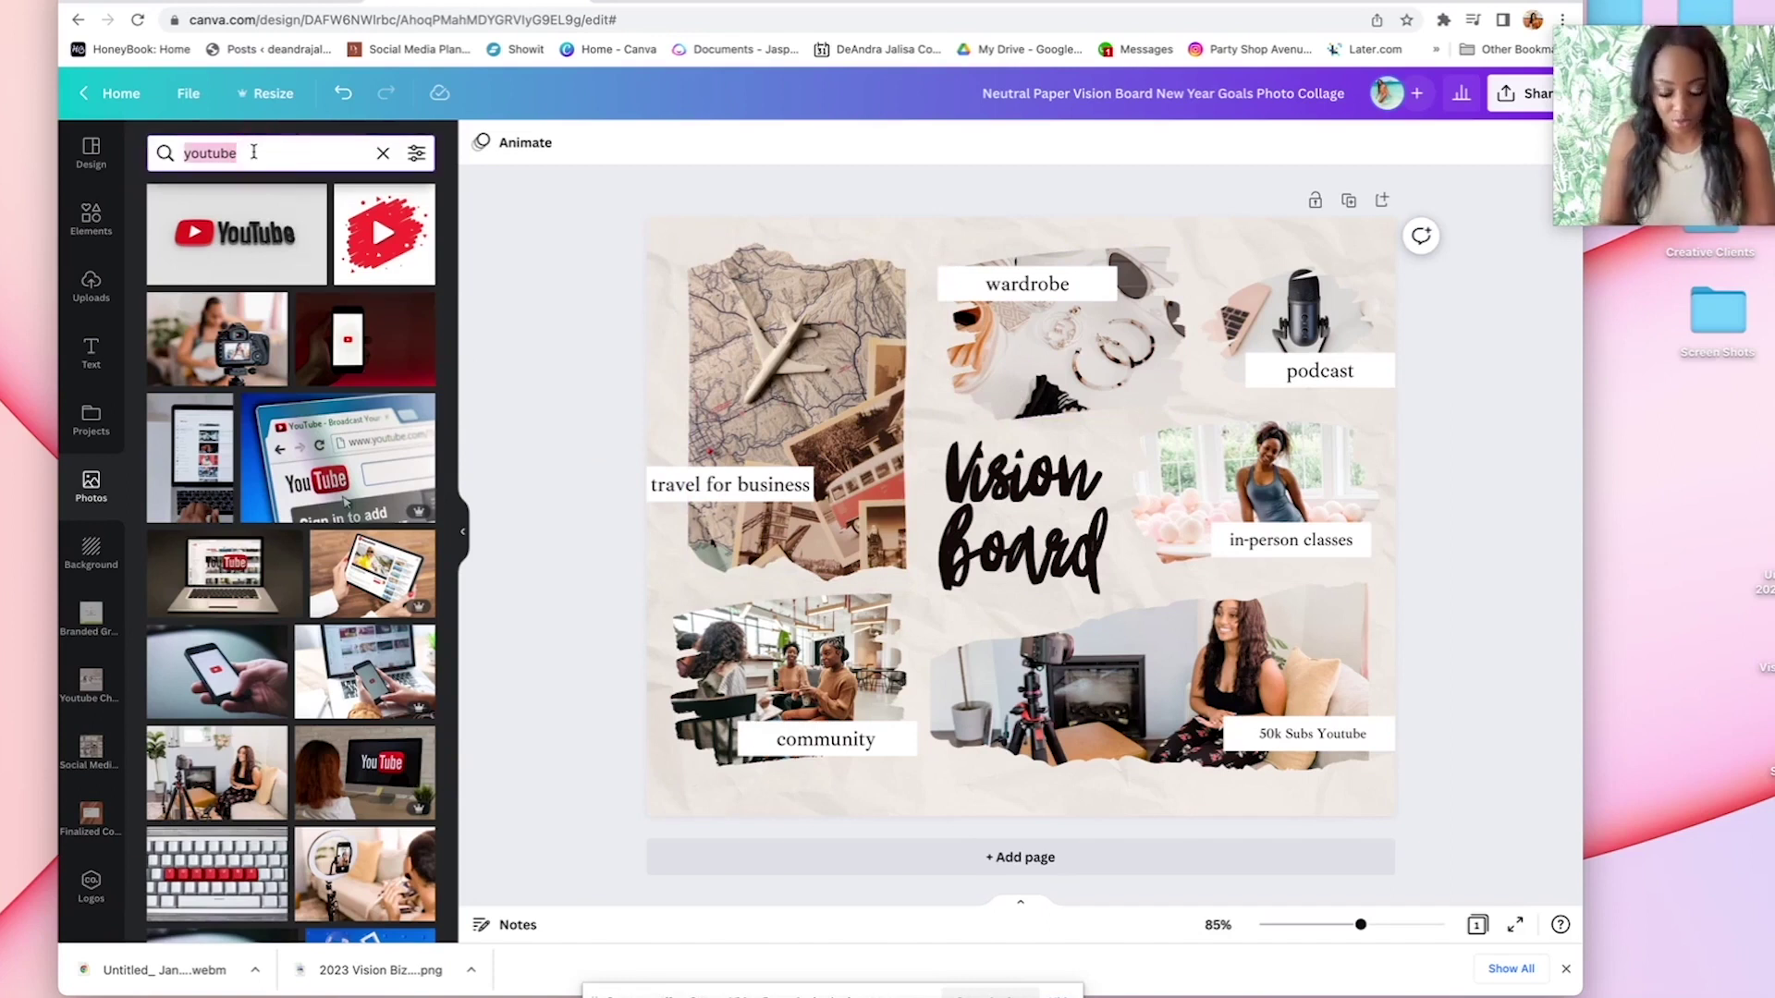
{"action": "type", "text": "coa"}
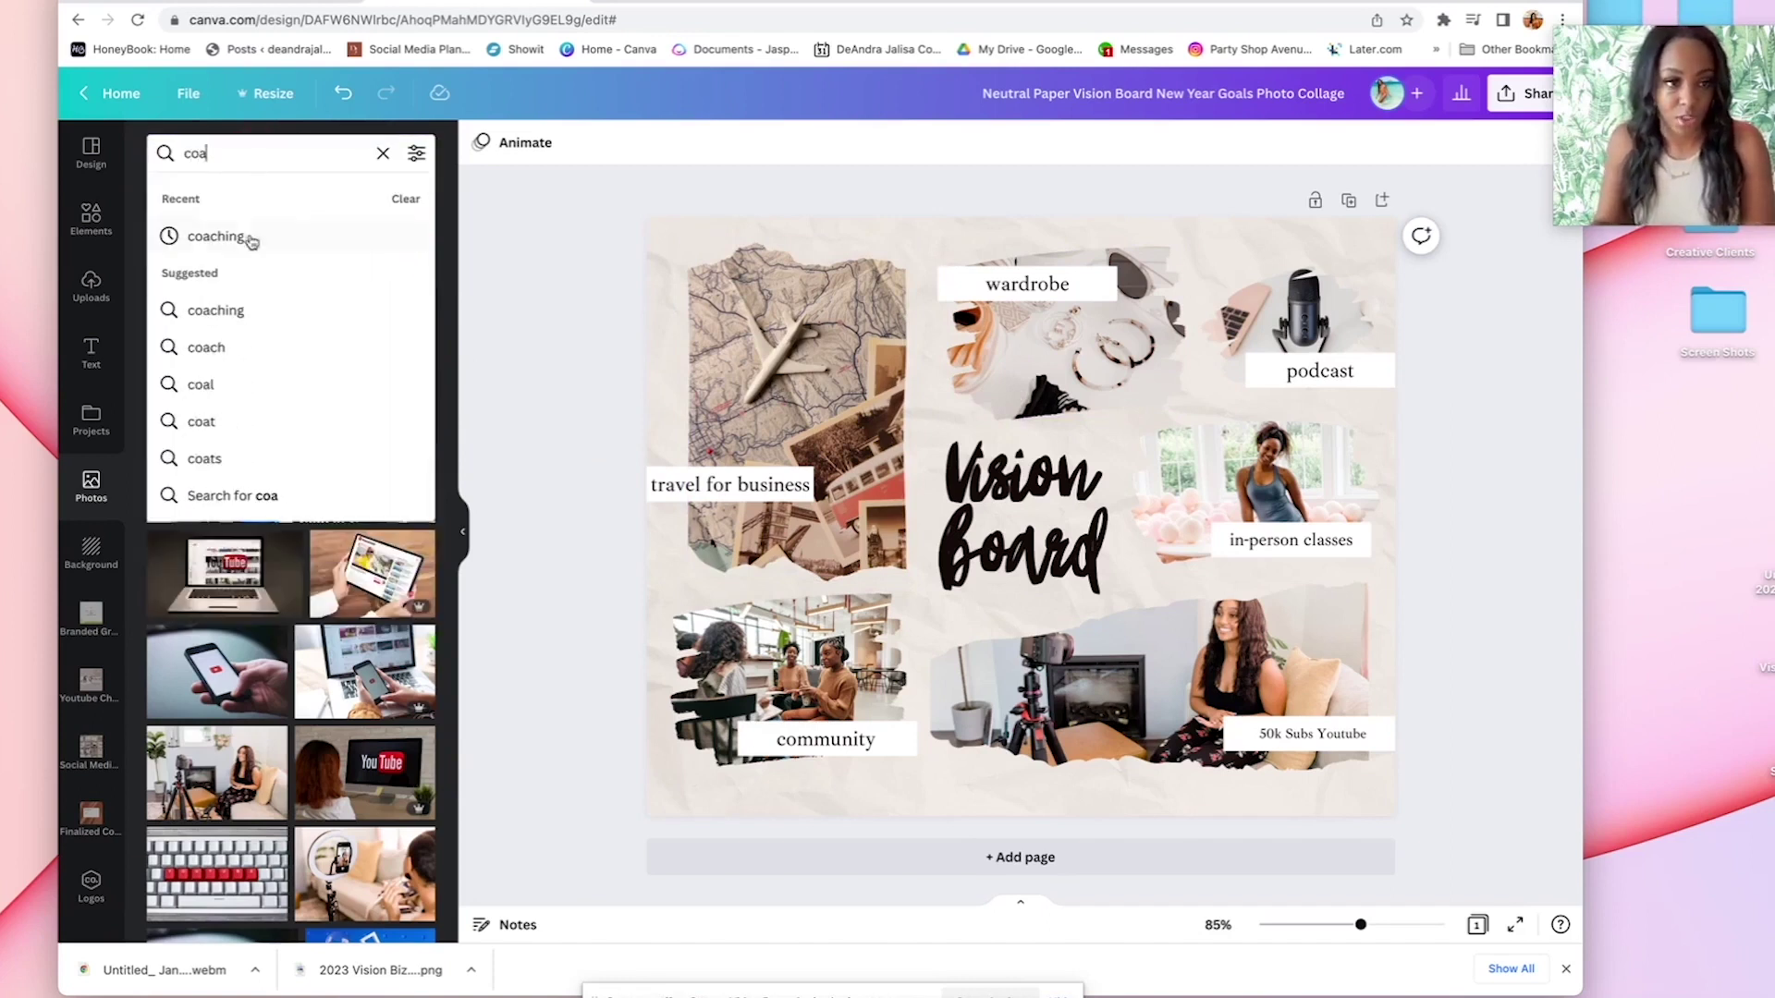
{"action": "left_click", "coordinate": [215, 237]}
{"action": "left_click_drag", "start_coordinate": [180, 285], "coordinate": [1071, 353]}
{"action": "double_click", "coordinate": [1059, 336]}
{"action": "key", "text": "Return"}
Move the "wardrobe" label with its white strip down to the lower part of the coaching picture
{"action": "left_click", "coordinate": [1073, 288]}
{"action": "left_click", "coordinate": [1080, 294]}
{"action": "left_click_drag", "start_coordinate": [1045, 289], "coordinate": [1042, 381]}
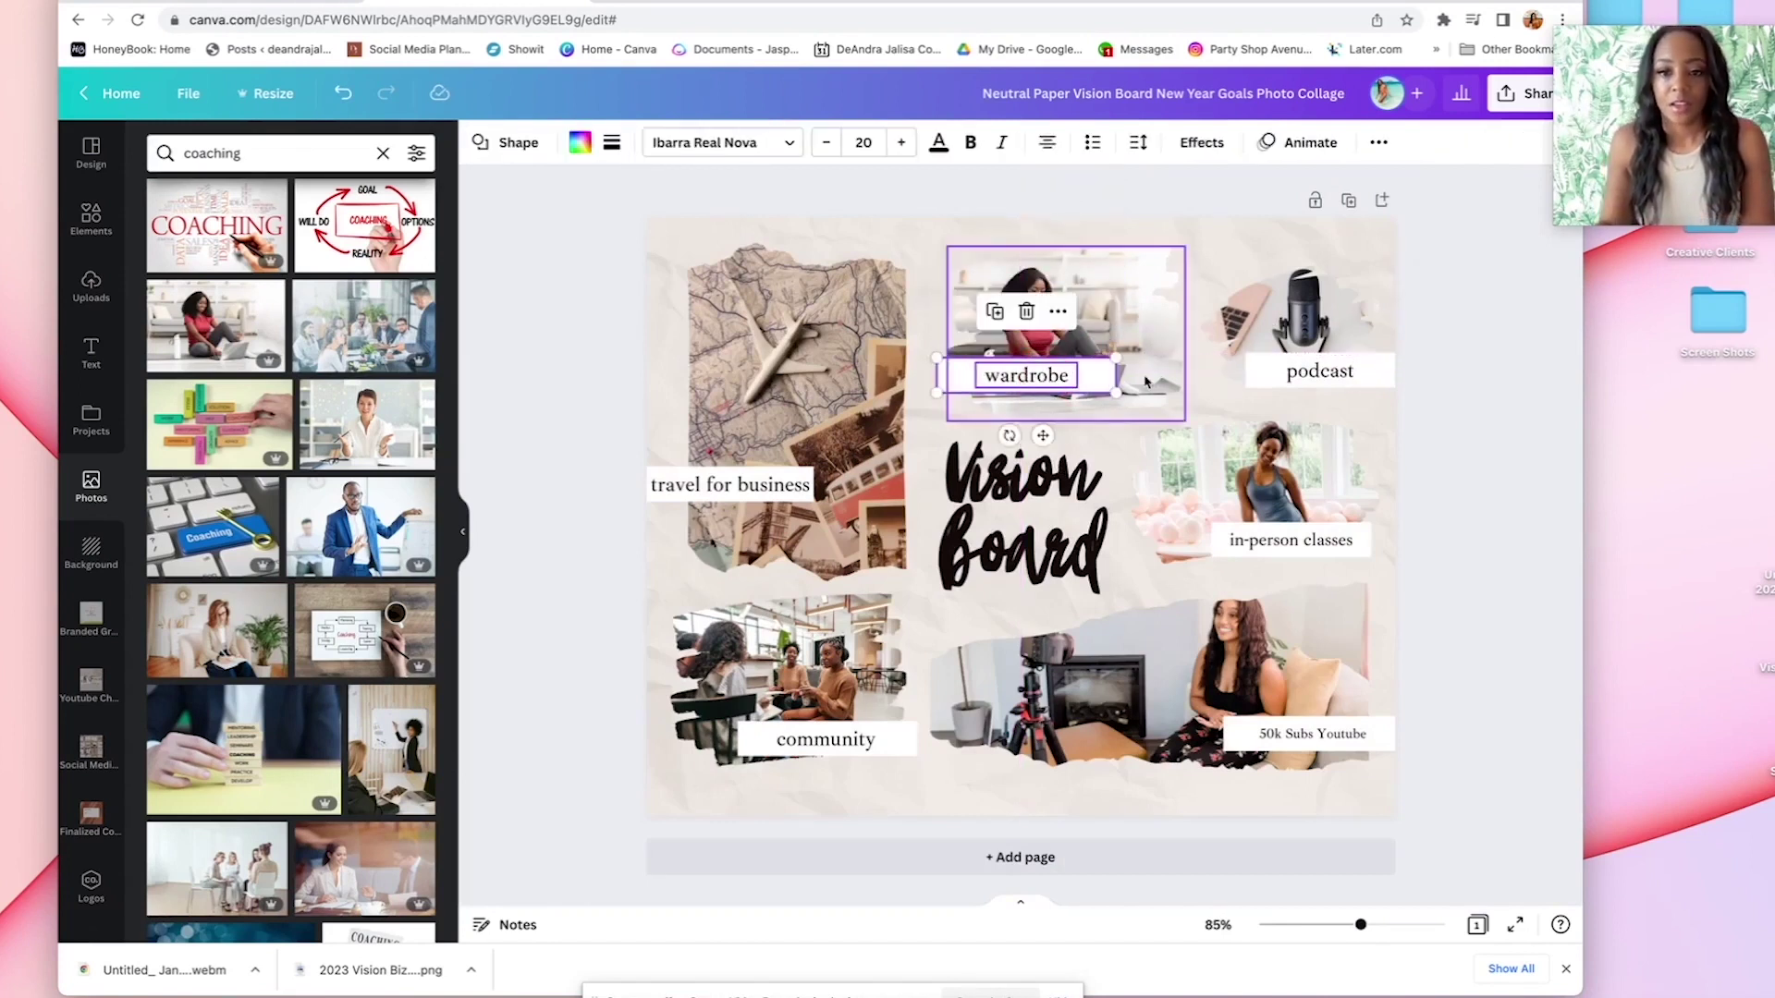
Replace the "wardrobe" label text with "coaching"
{"action": "left_click", "coordinate": [1036, 386]}
{"action": "left_click", "coordinate": [1035, 376]}
{"action": "left_click", "coordinate": [1035, 376]}
{"action": "type", "text": "coaching"}
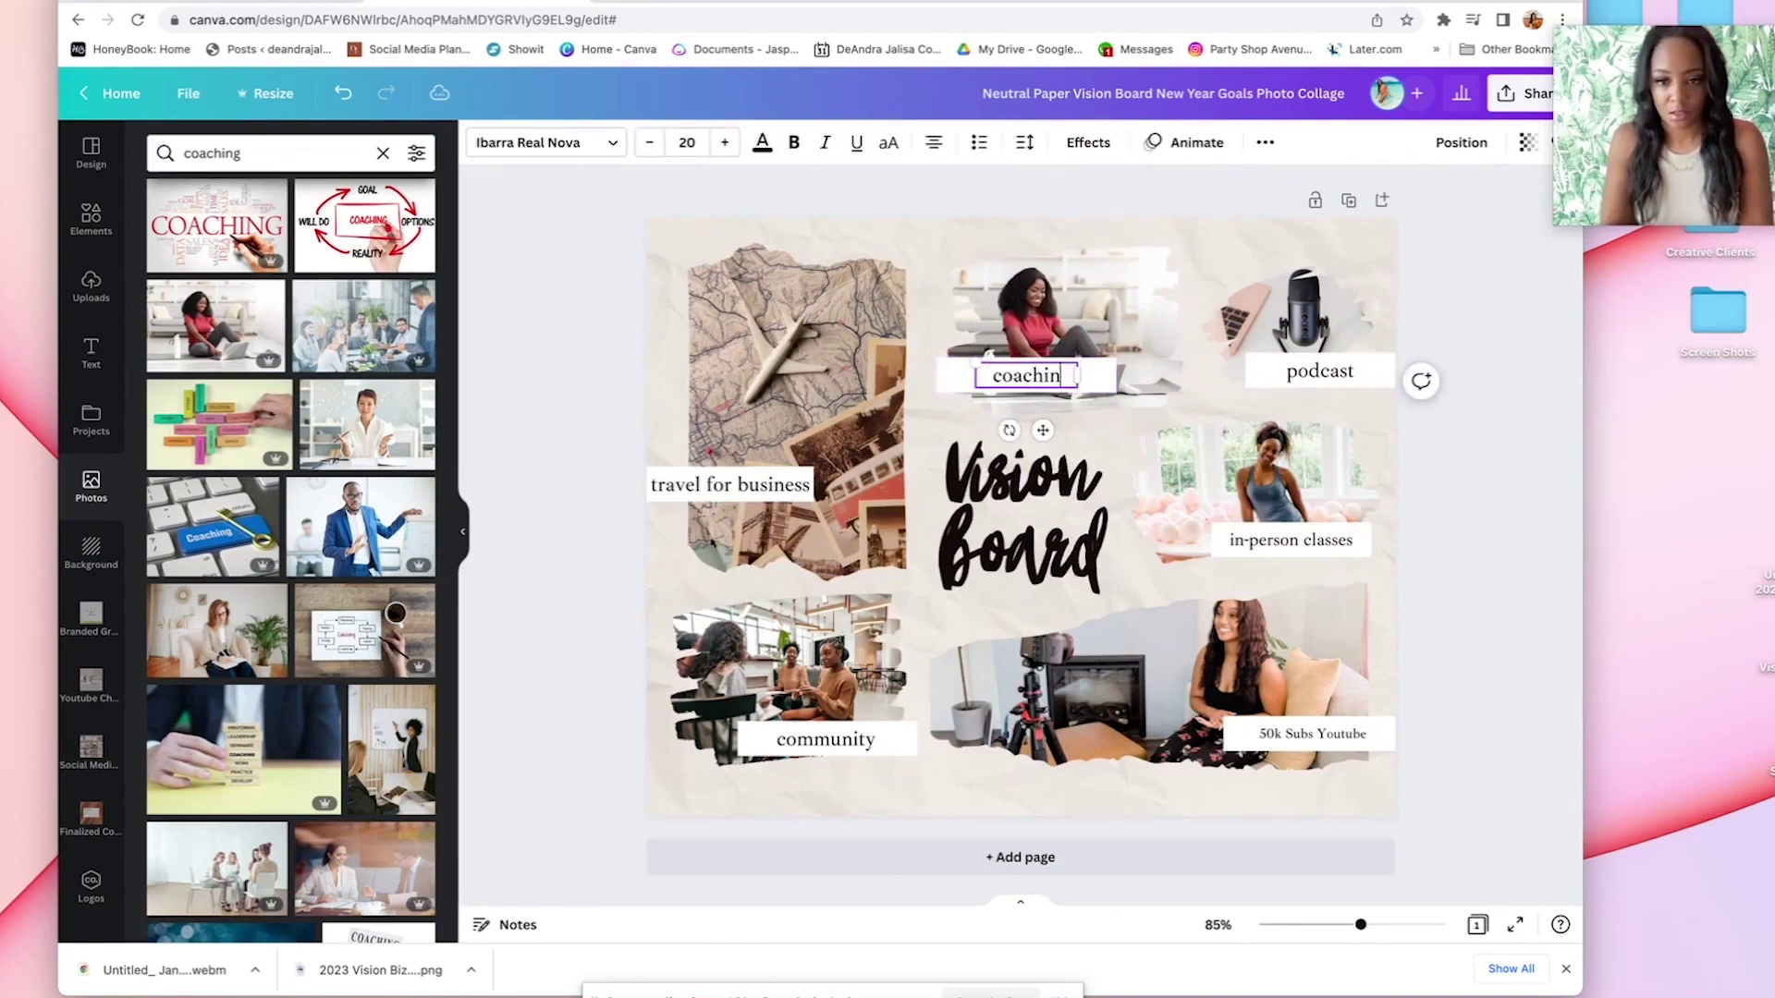
{"action": "left_click", "coordinate": [1195, 416]}
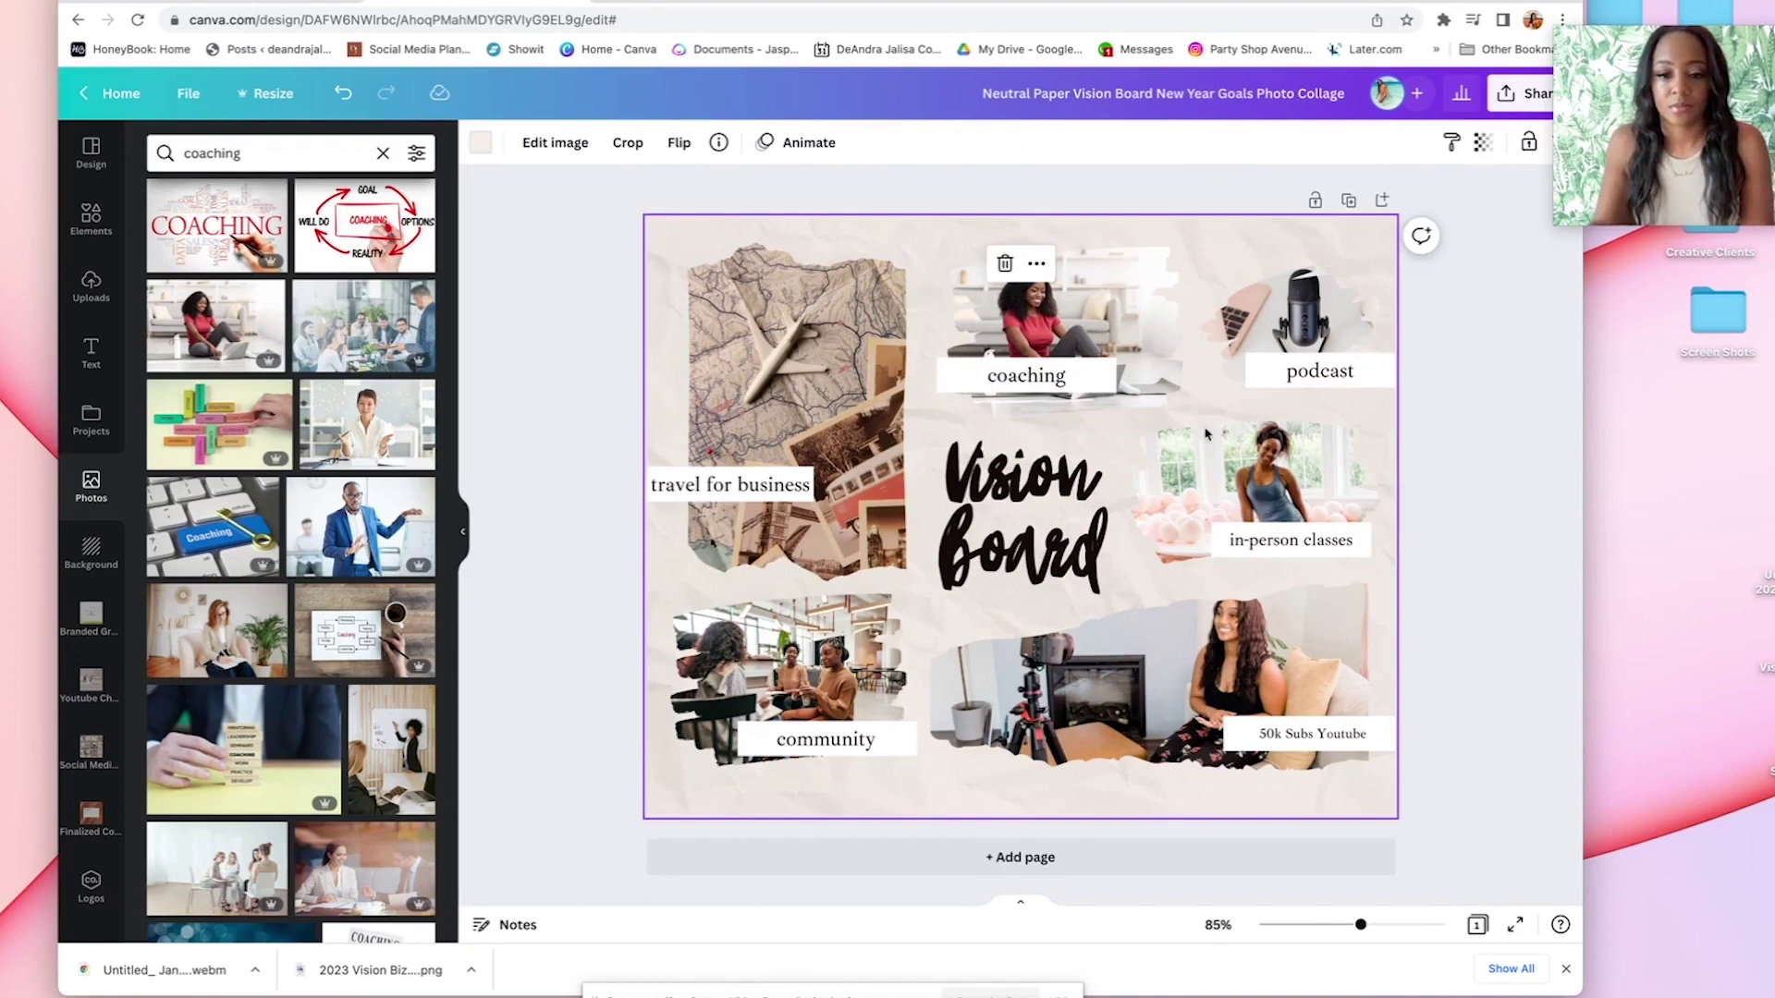
{"action": "left_click", "coordinate": [1448, 488]}
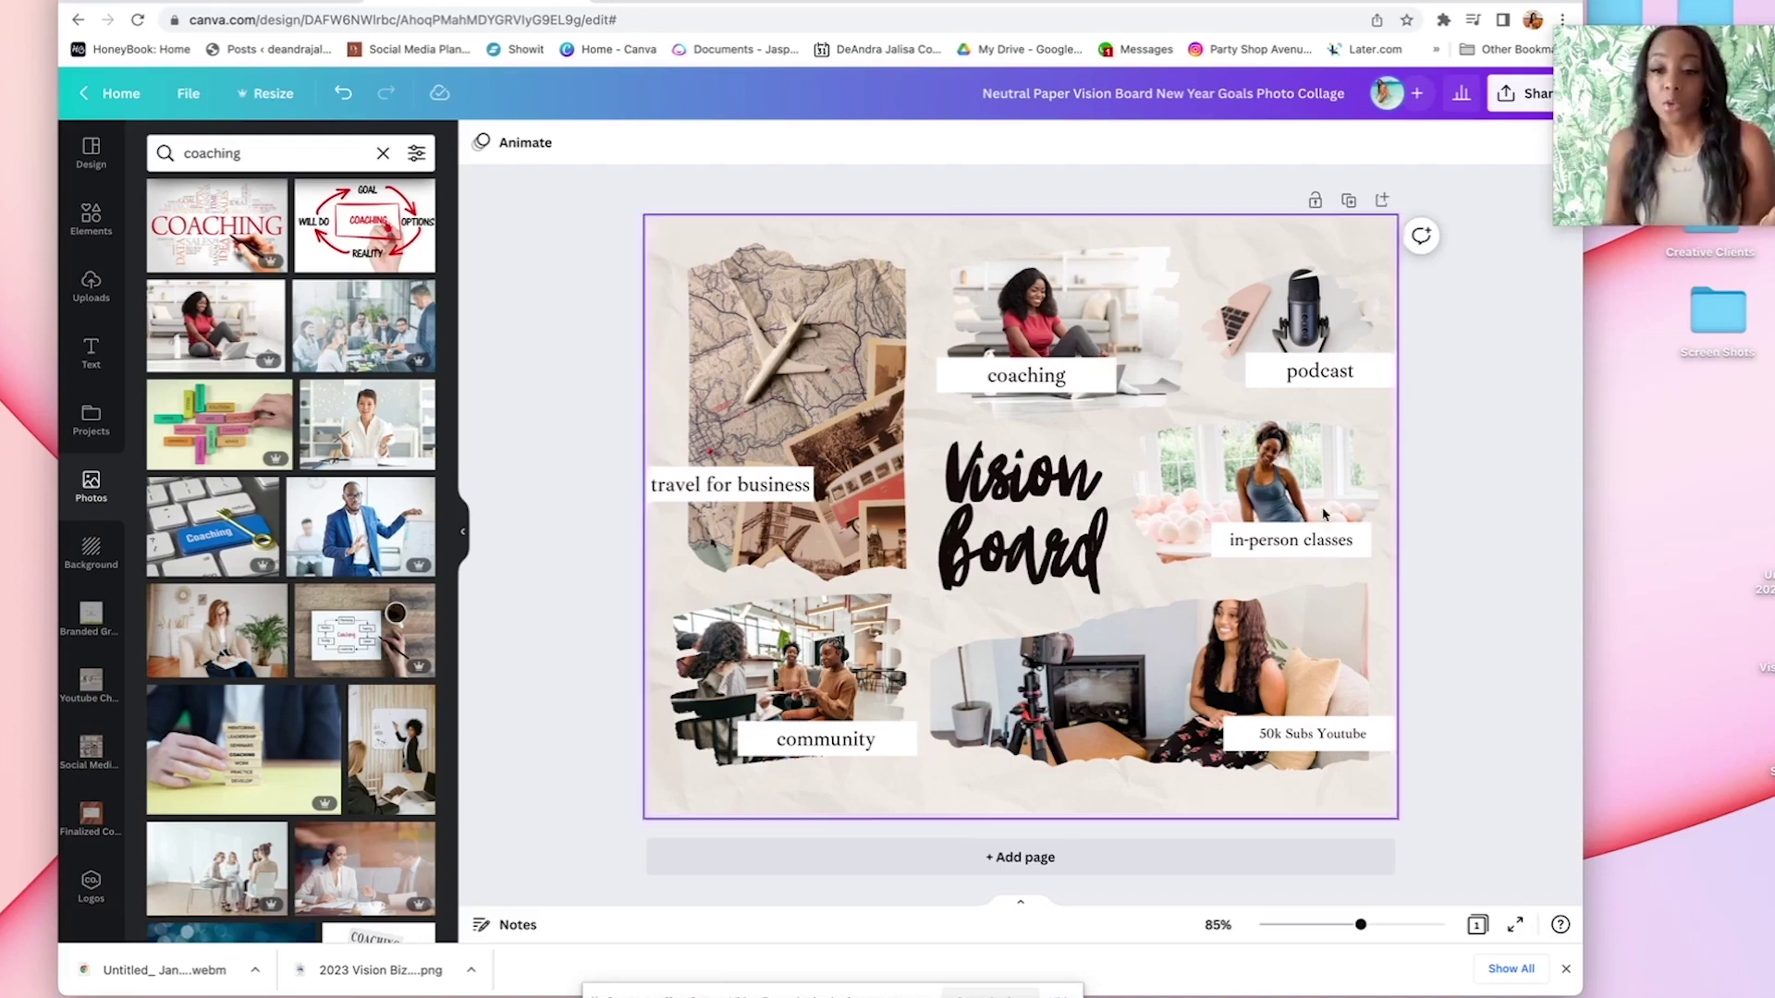
Add "2023" as a third line of the "Vision Board" title and shift the title slightly down
{"action": "left_click", "coordinate": [1112, 566]}
{"action": "left_click", "coordinate": [1114, 564]}
{"action": "left_click", "coordinate": [1125, 558]}
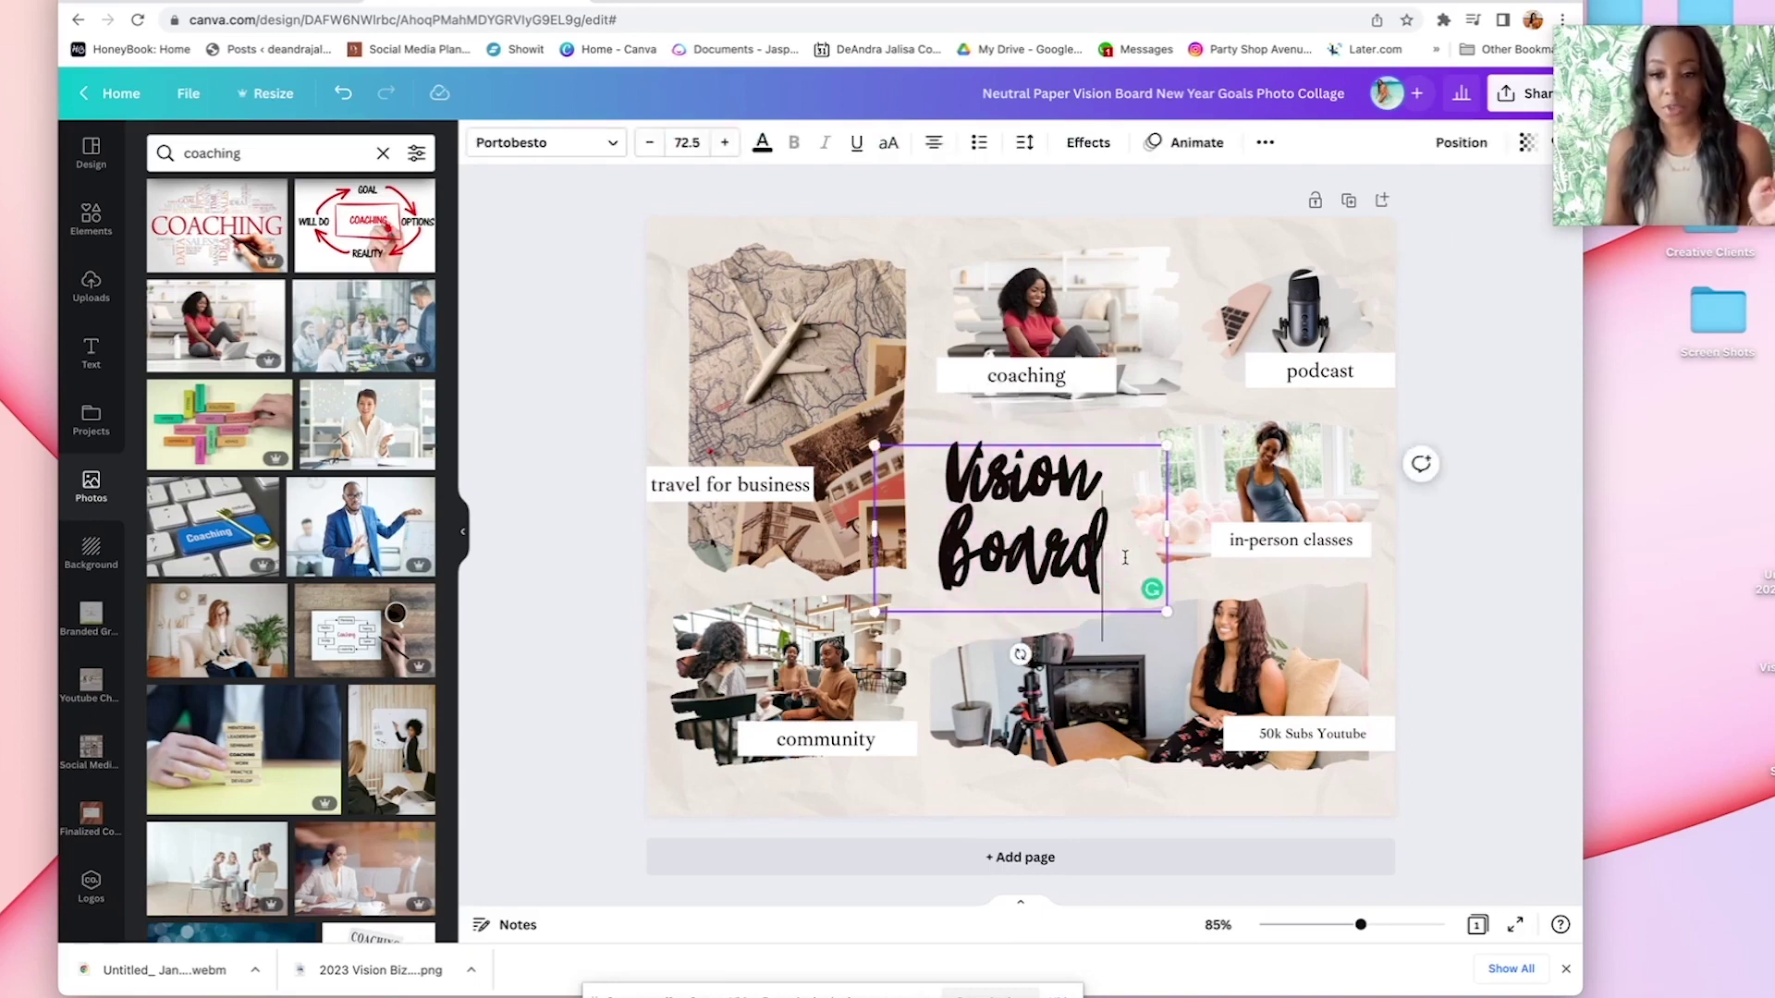
{"action": "key", "text": "Return"}
{"action": "type", "text": "2023"}
{"action": "left_click", "coordinate": [1158, 581]}
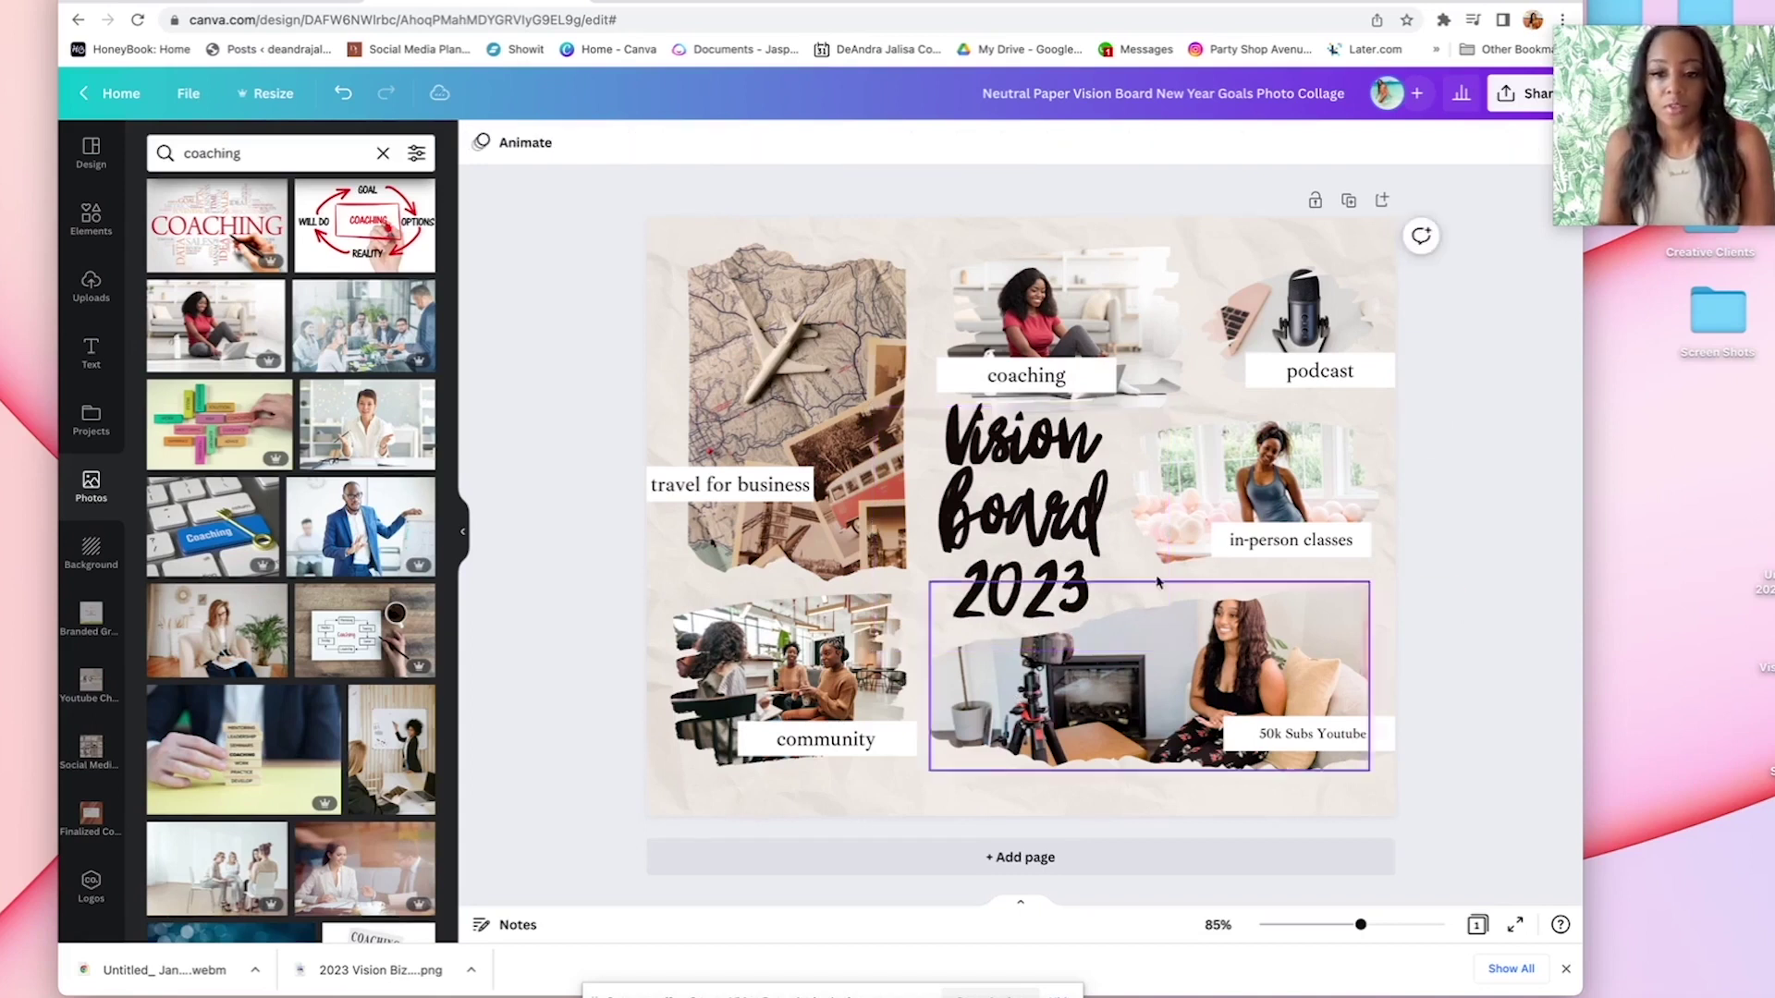
{"action": "left_click_drag", "start_coordinate": [1151, 578], "coordinate": [1151, 591]}
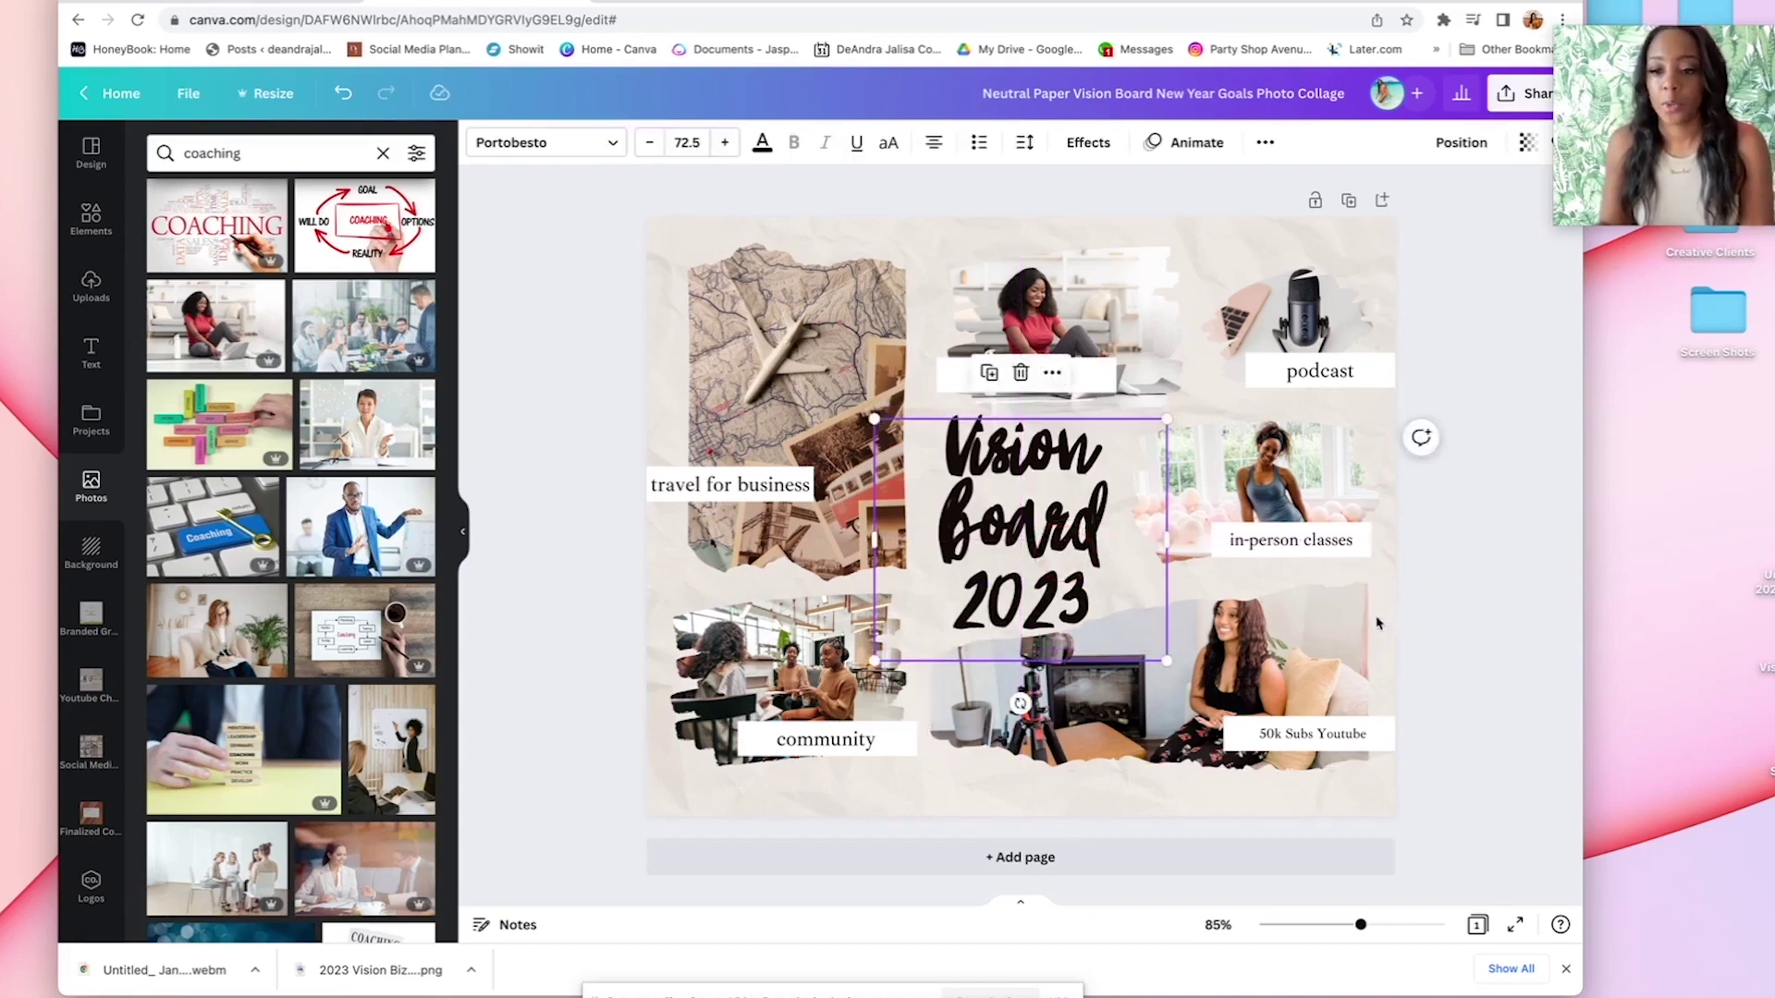
{"action": "left_click", "coordinate": [1386, 576]}
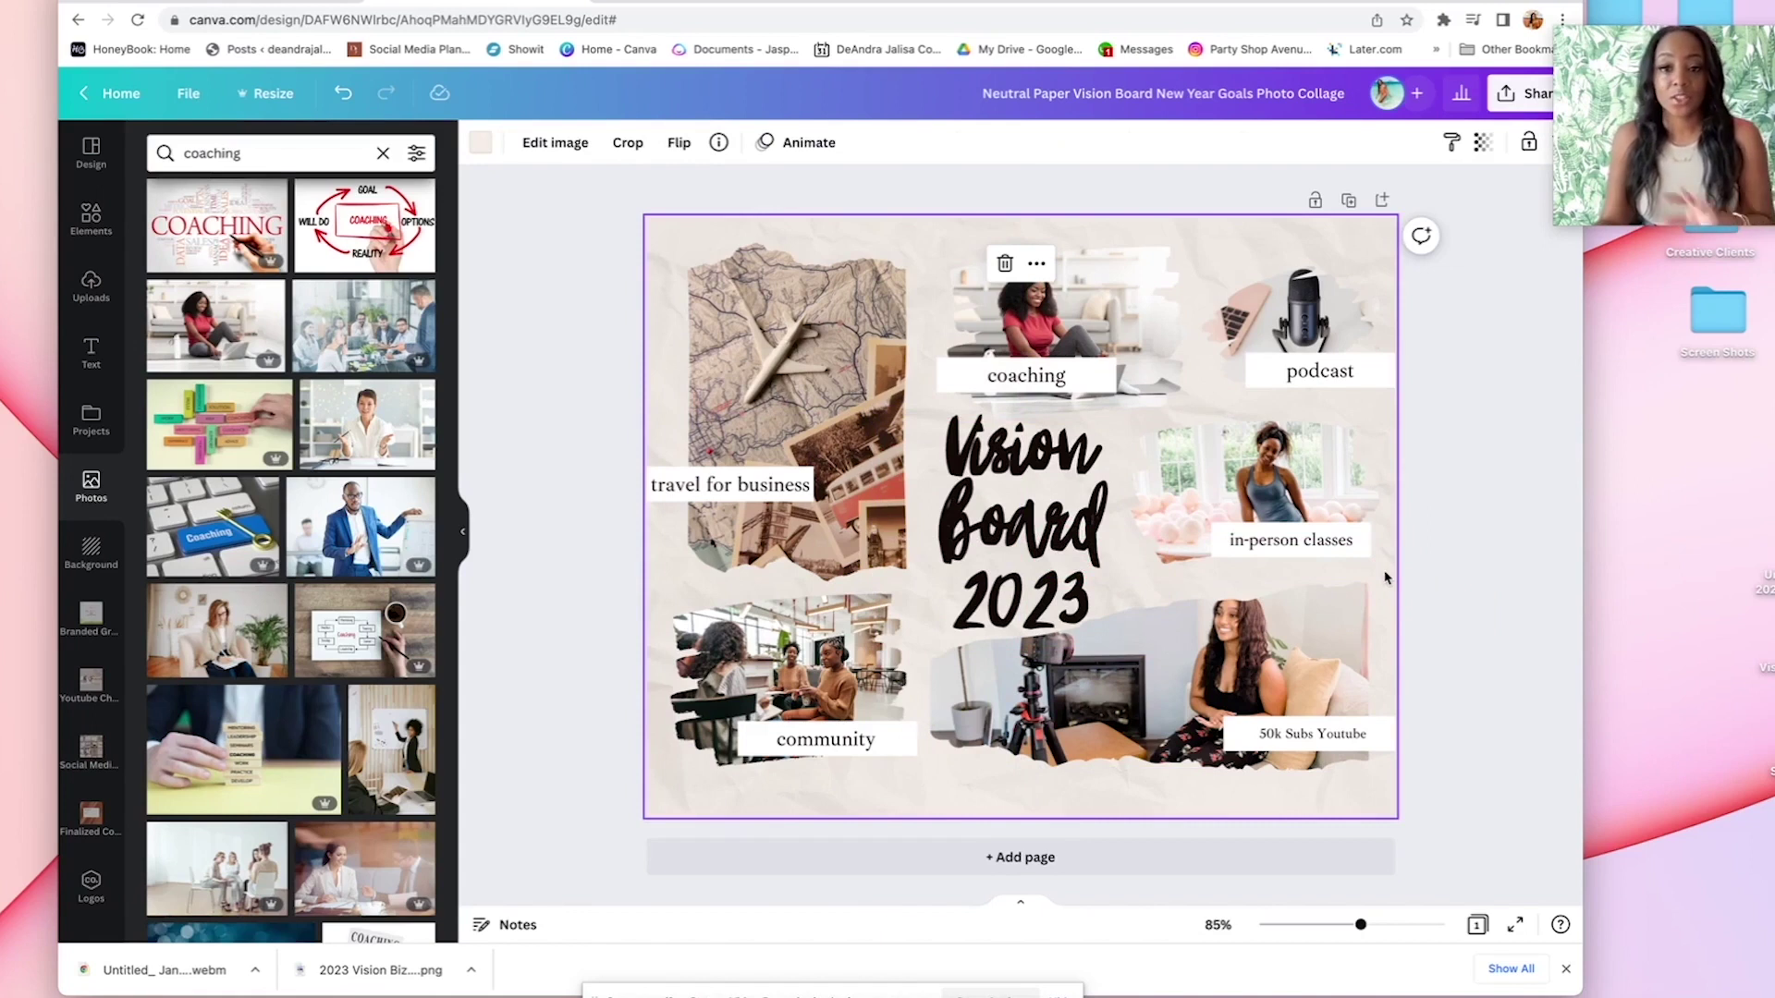
{"action": "left_click", "coordinate": [1527, 545]}
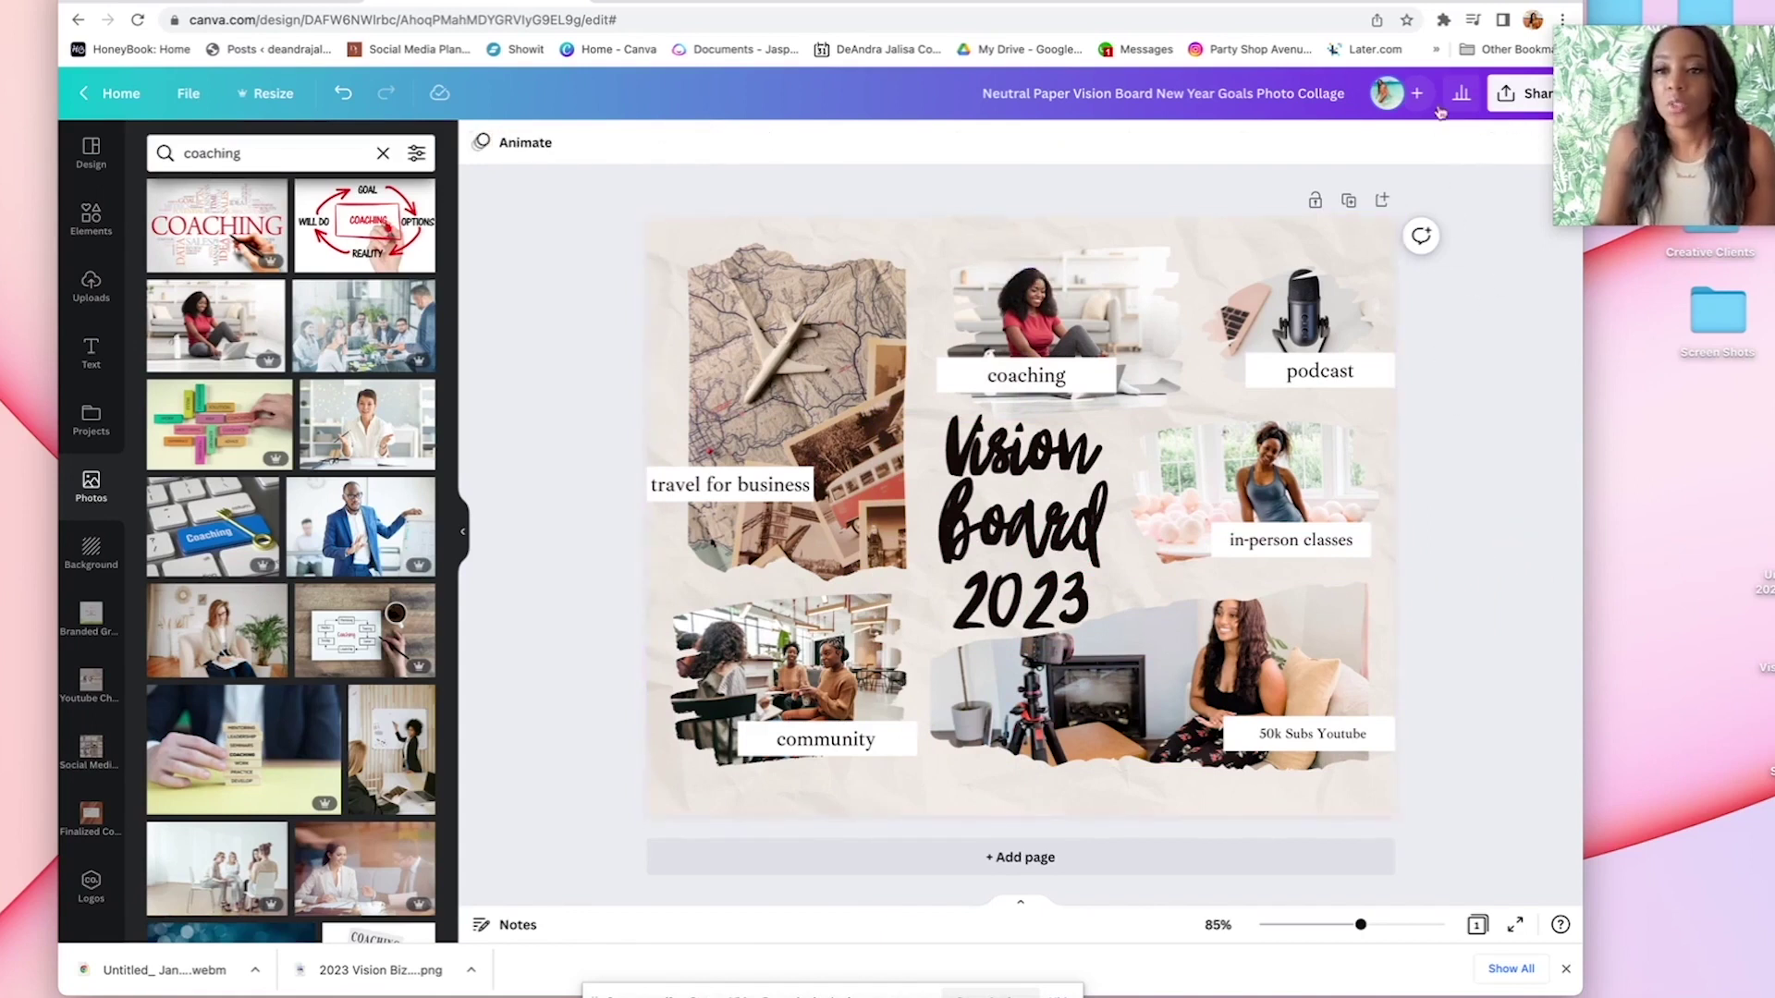
Rename the design to "Vision Board"
{"action": "left_click", "coordinate": [1117, 100]}
{"action": "type", "text": "Vision B"}
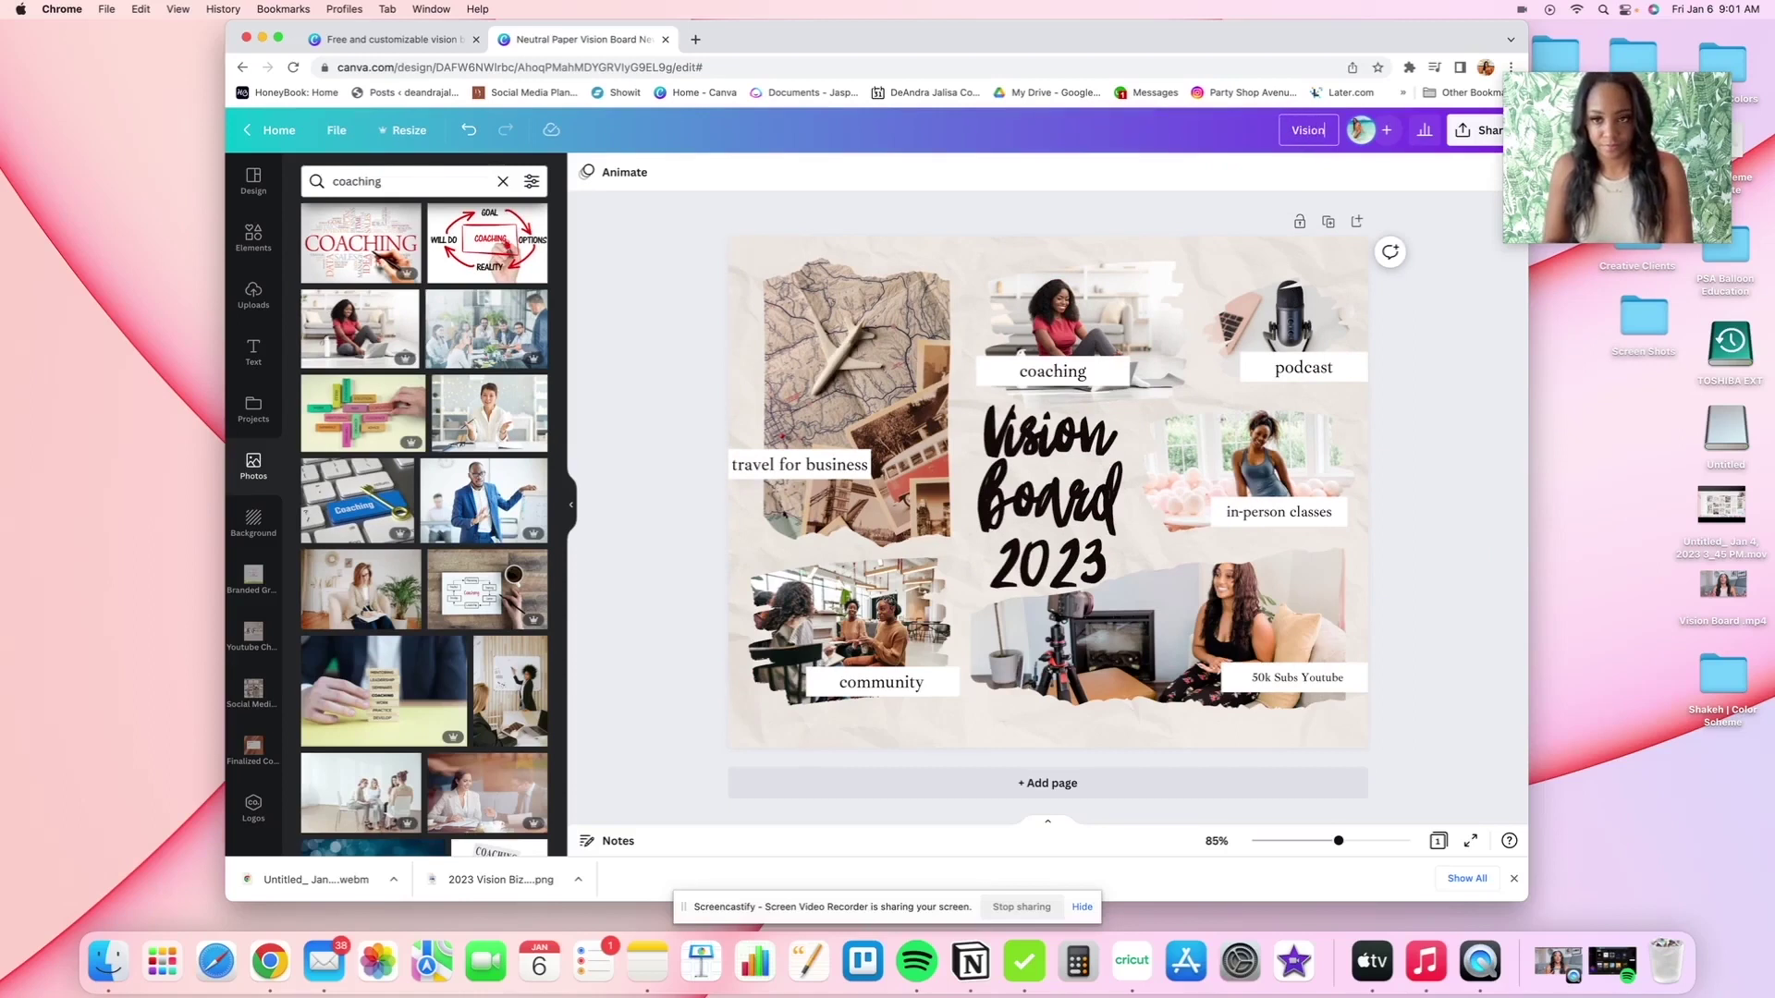
{"action": "type", "text": "oard"}
{"action": "key", "text": "Return"}
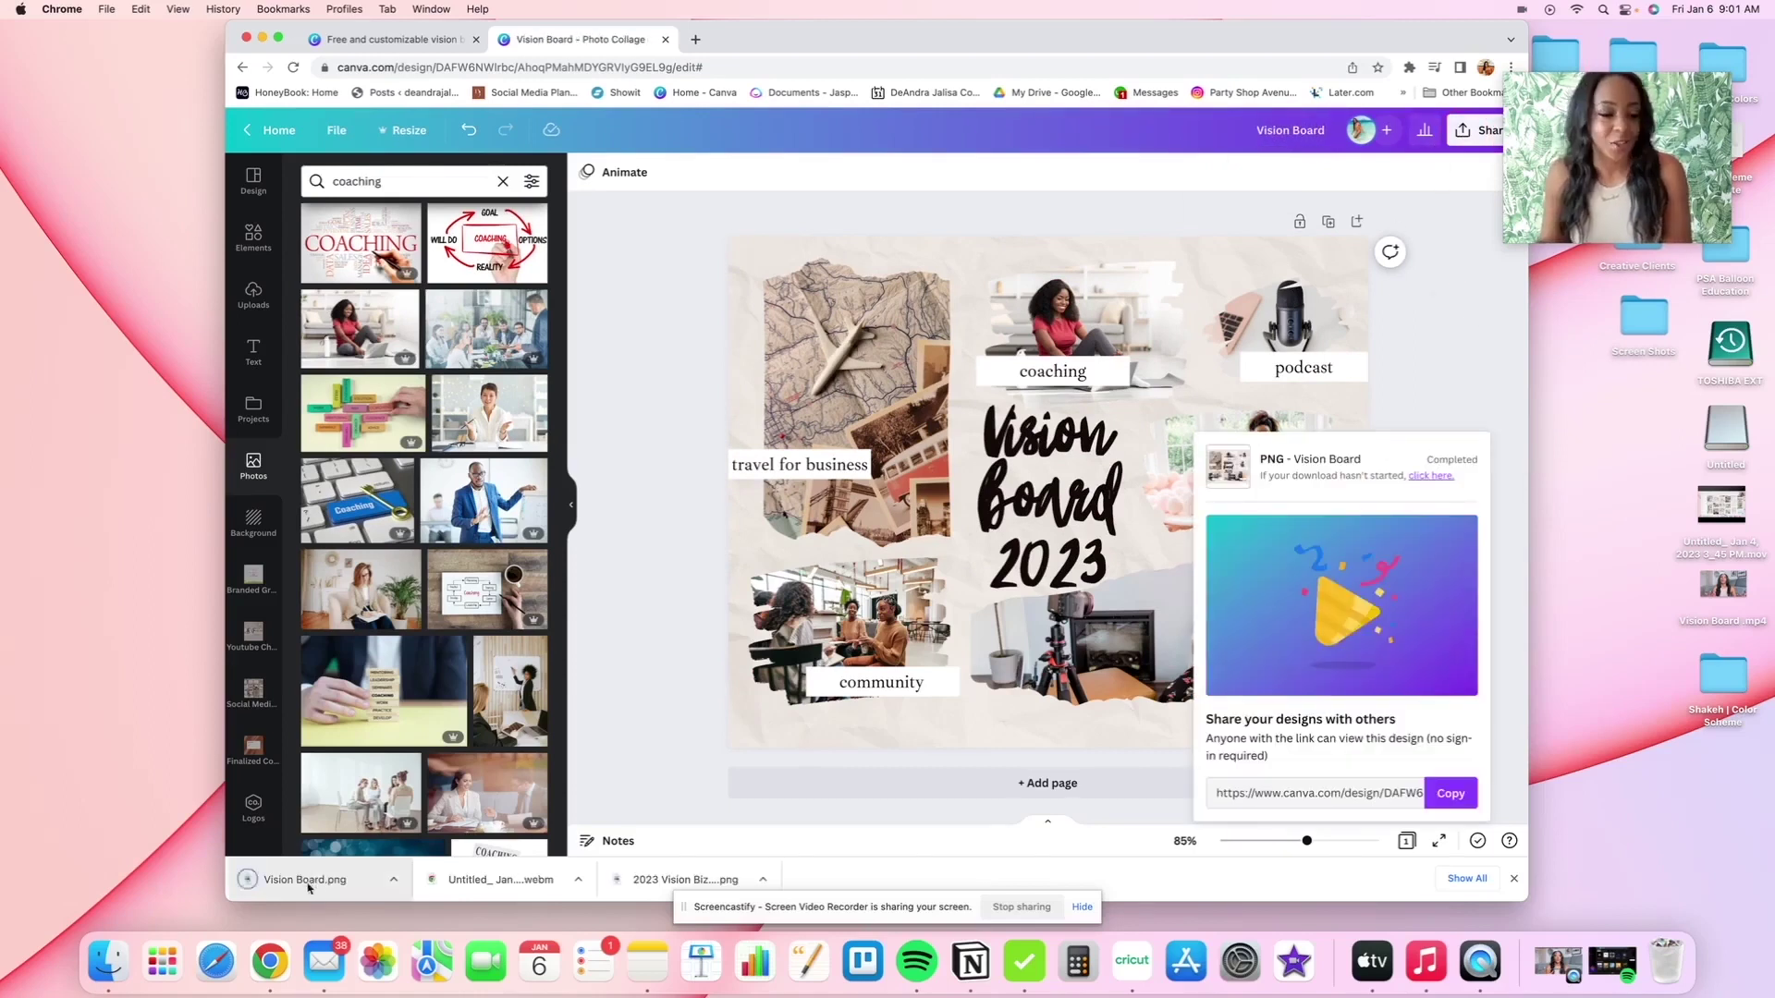
Place the downloaded Vision Board.png on the desktop and set it as the desktop picture in System Preferences
{"action": "left_click_drag", "start_coordinate": [308, 887], "coordinate": [118, 716]}
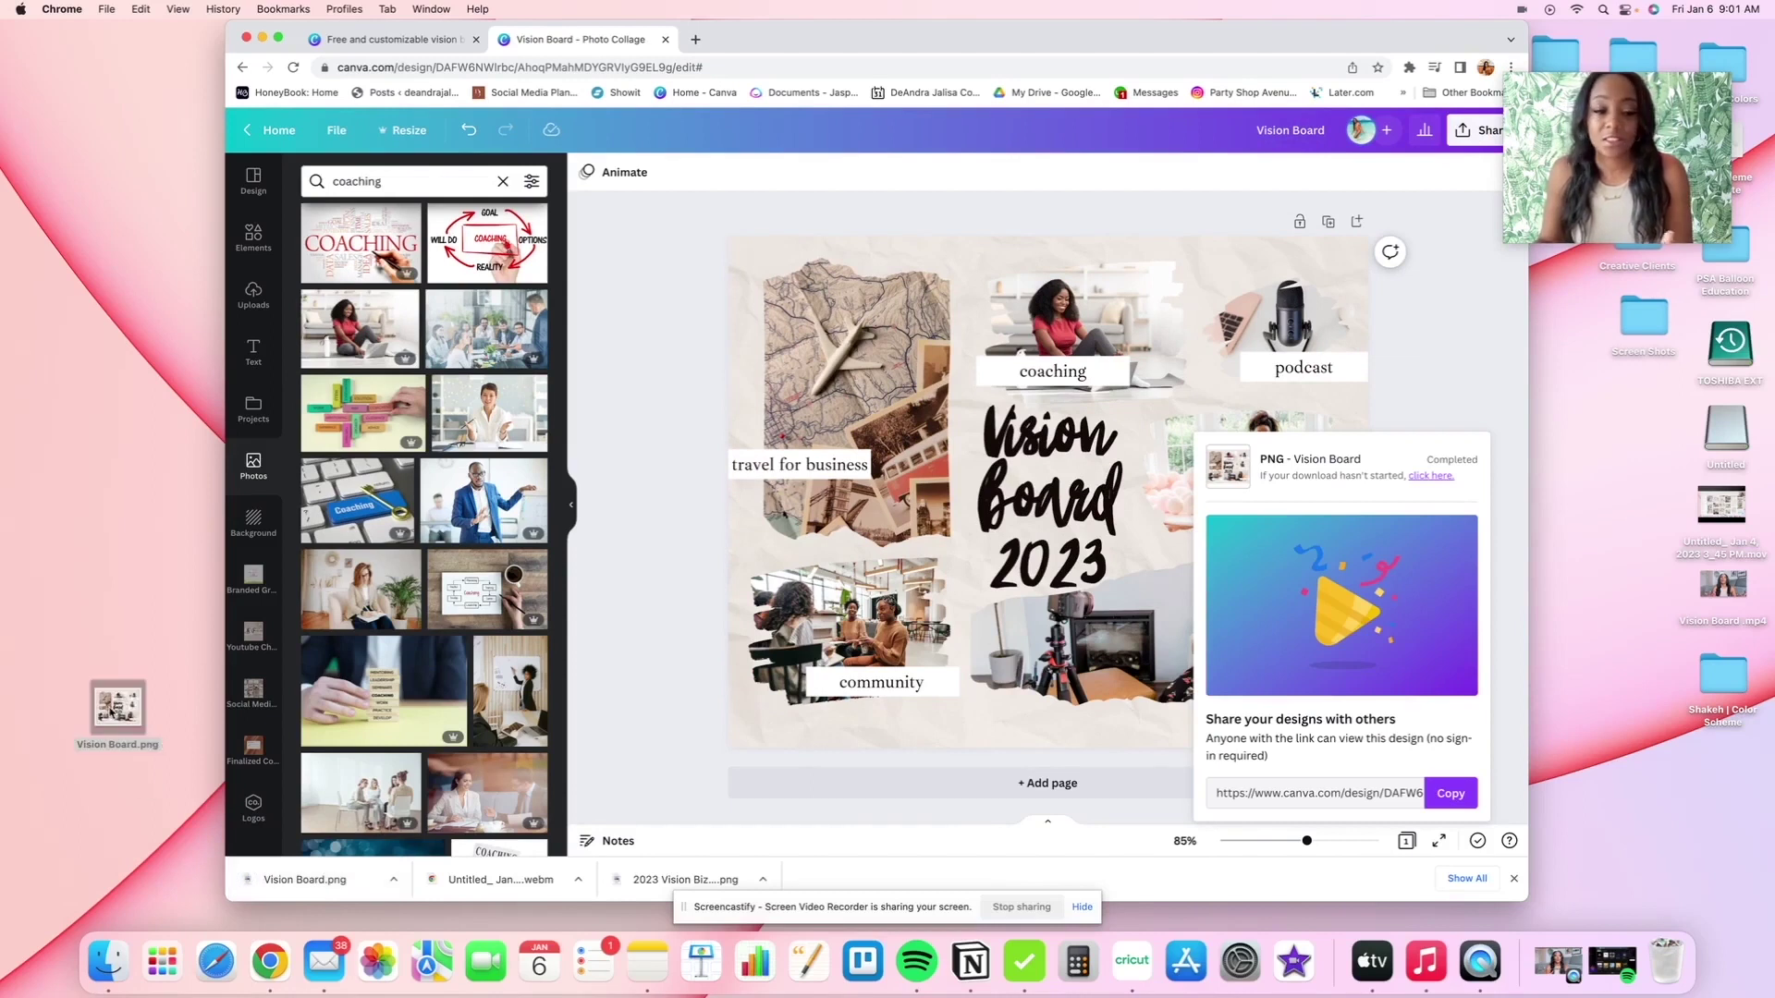
{"action": "left_click", "coordinate": [20, 10]}
{"action": "left_click", "coordinate": [34, 60]}
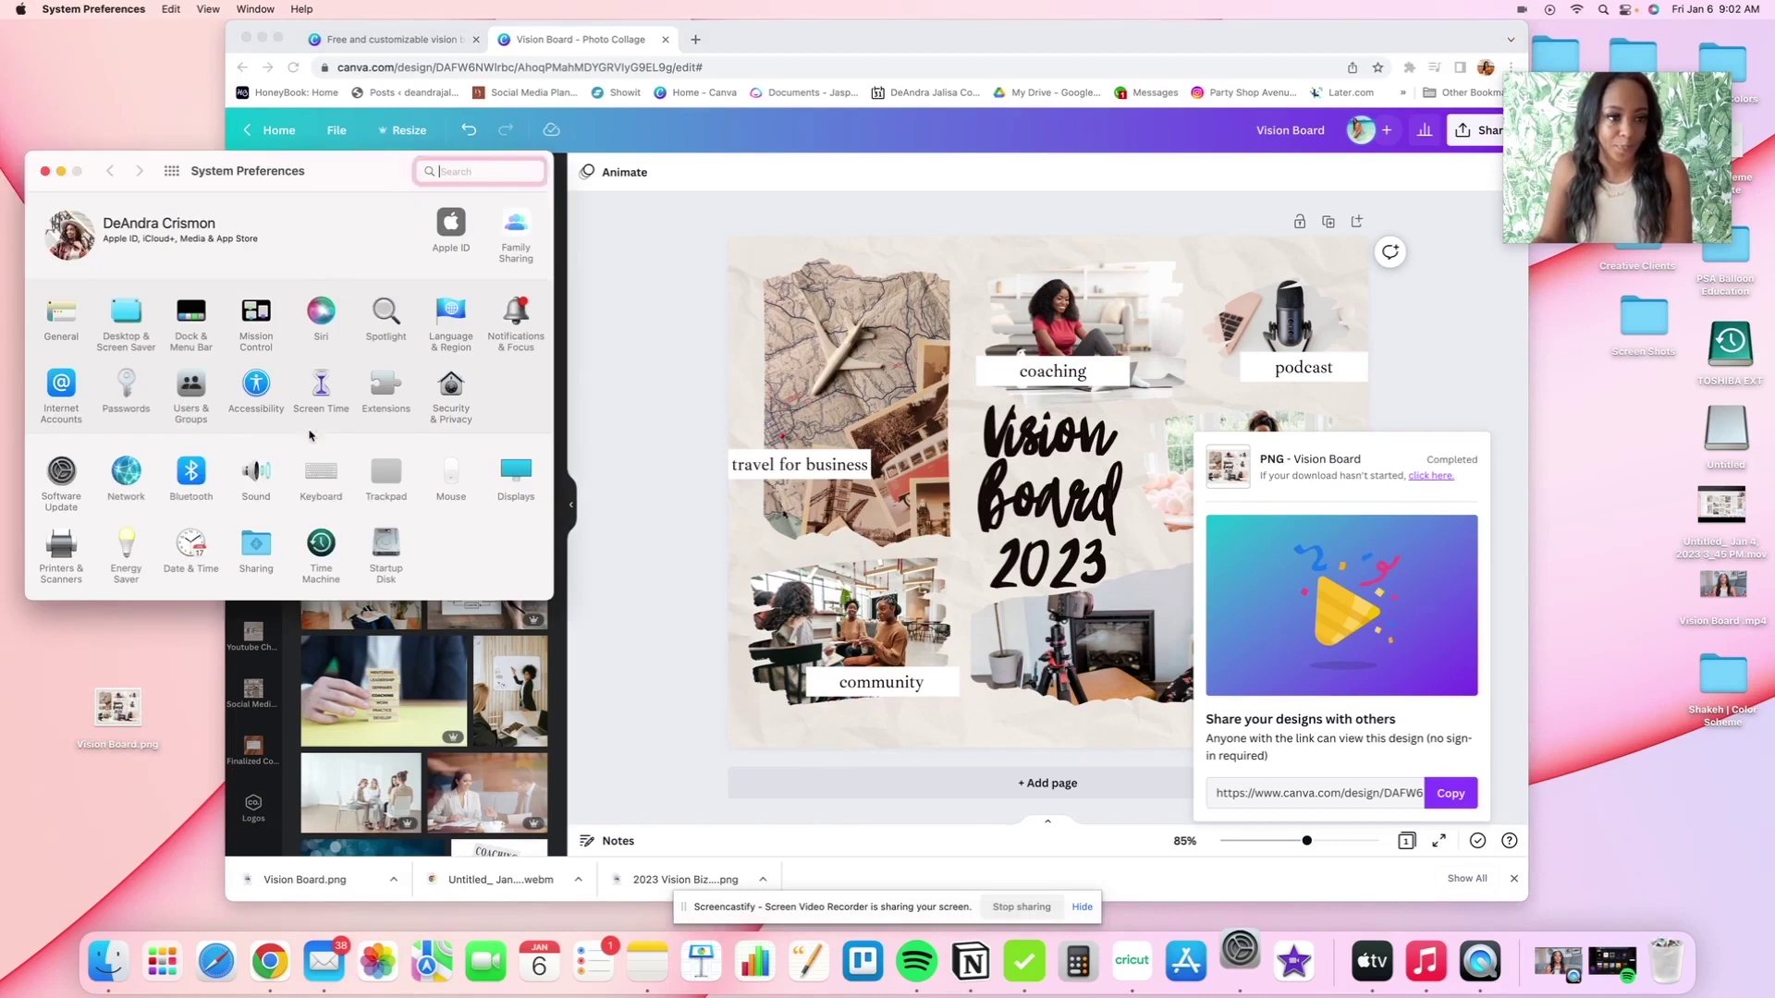
{"action": "left_click", "coordinate": [132, 318]}
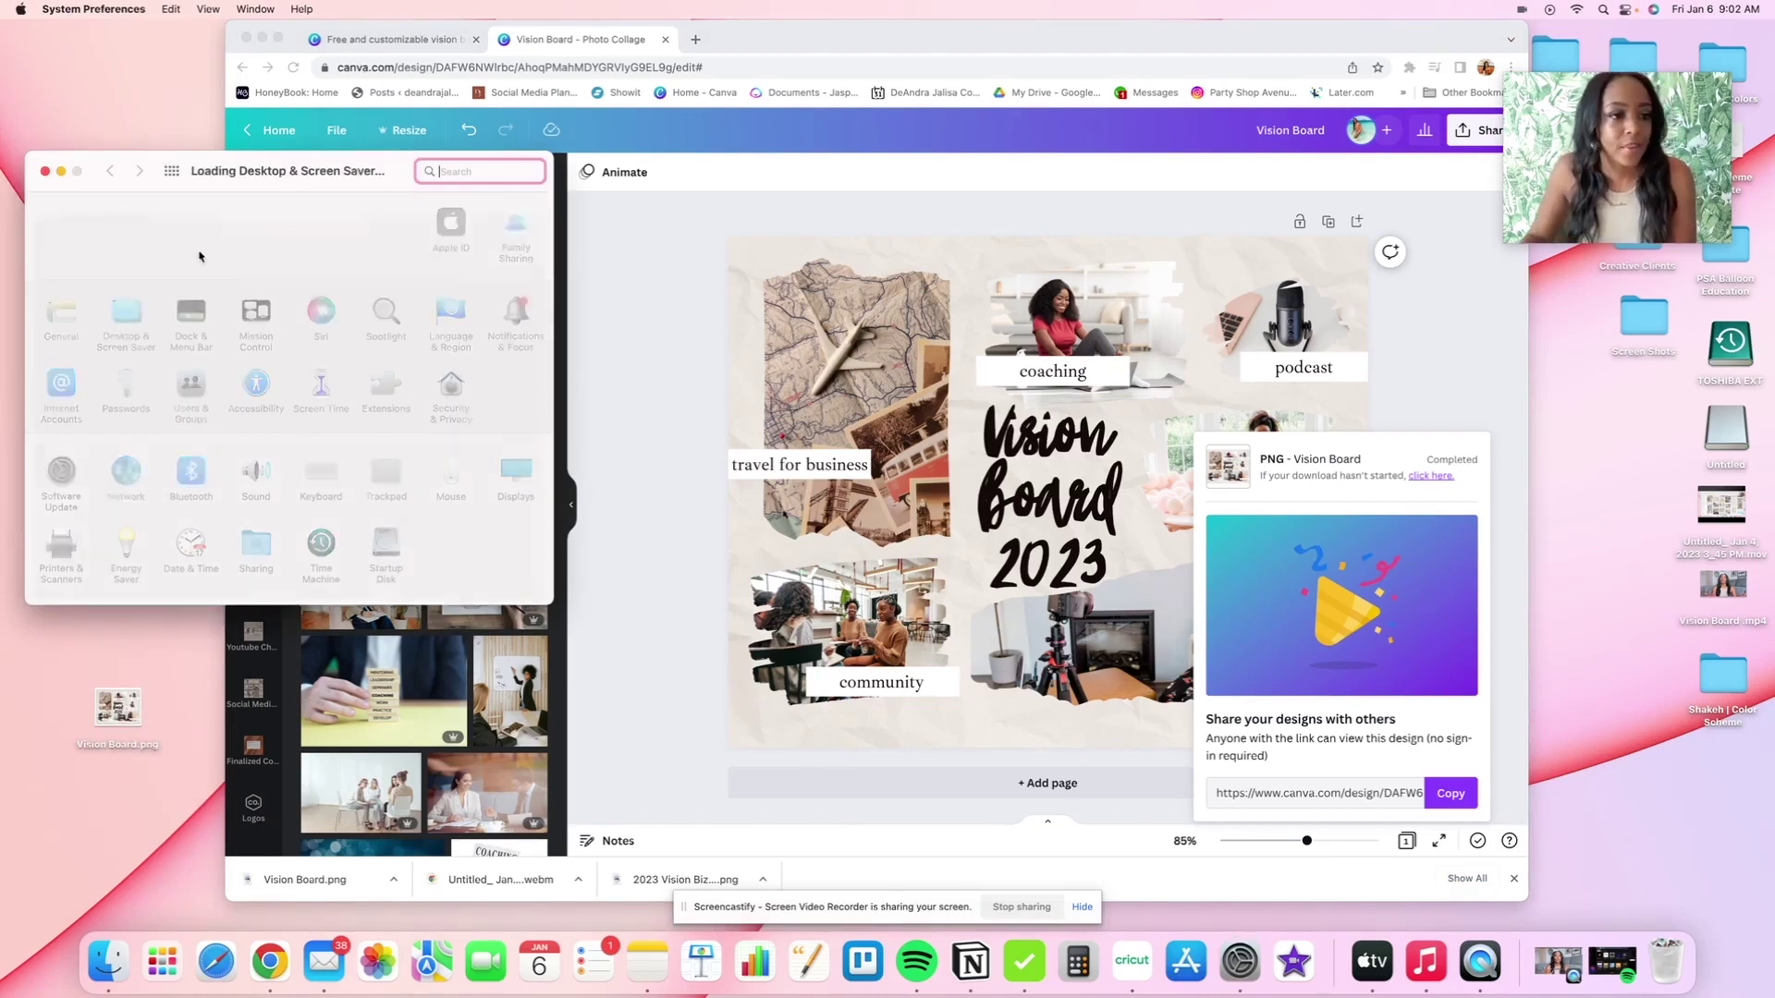
{"action": "left_click", "coordinate": [143, 428]}
{"action": "left_click", "coordinate": [232, 357]}
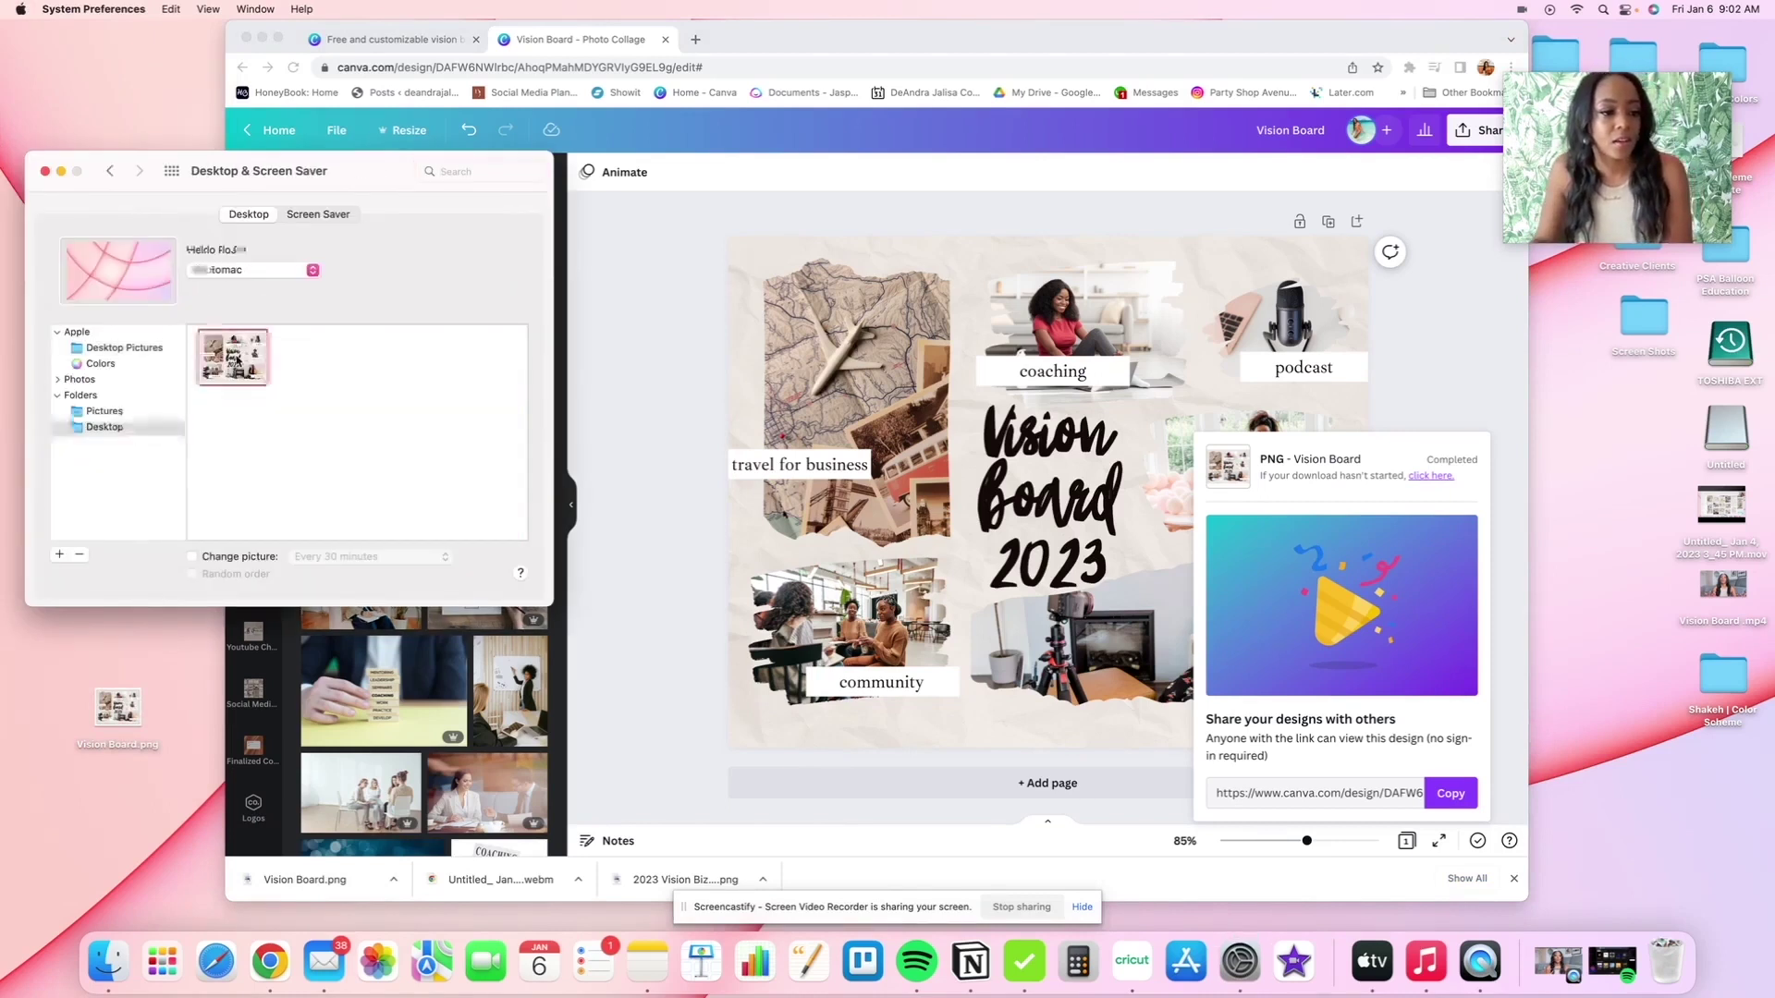
{"action": "left_click", "coordinate": [45, 172]}
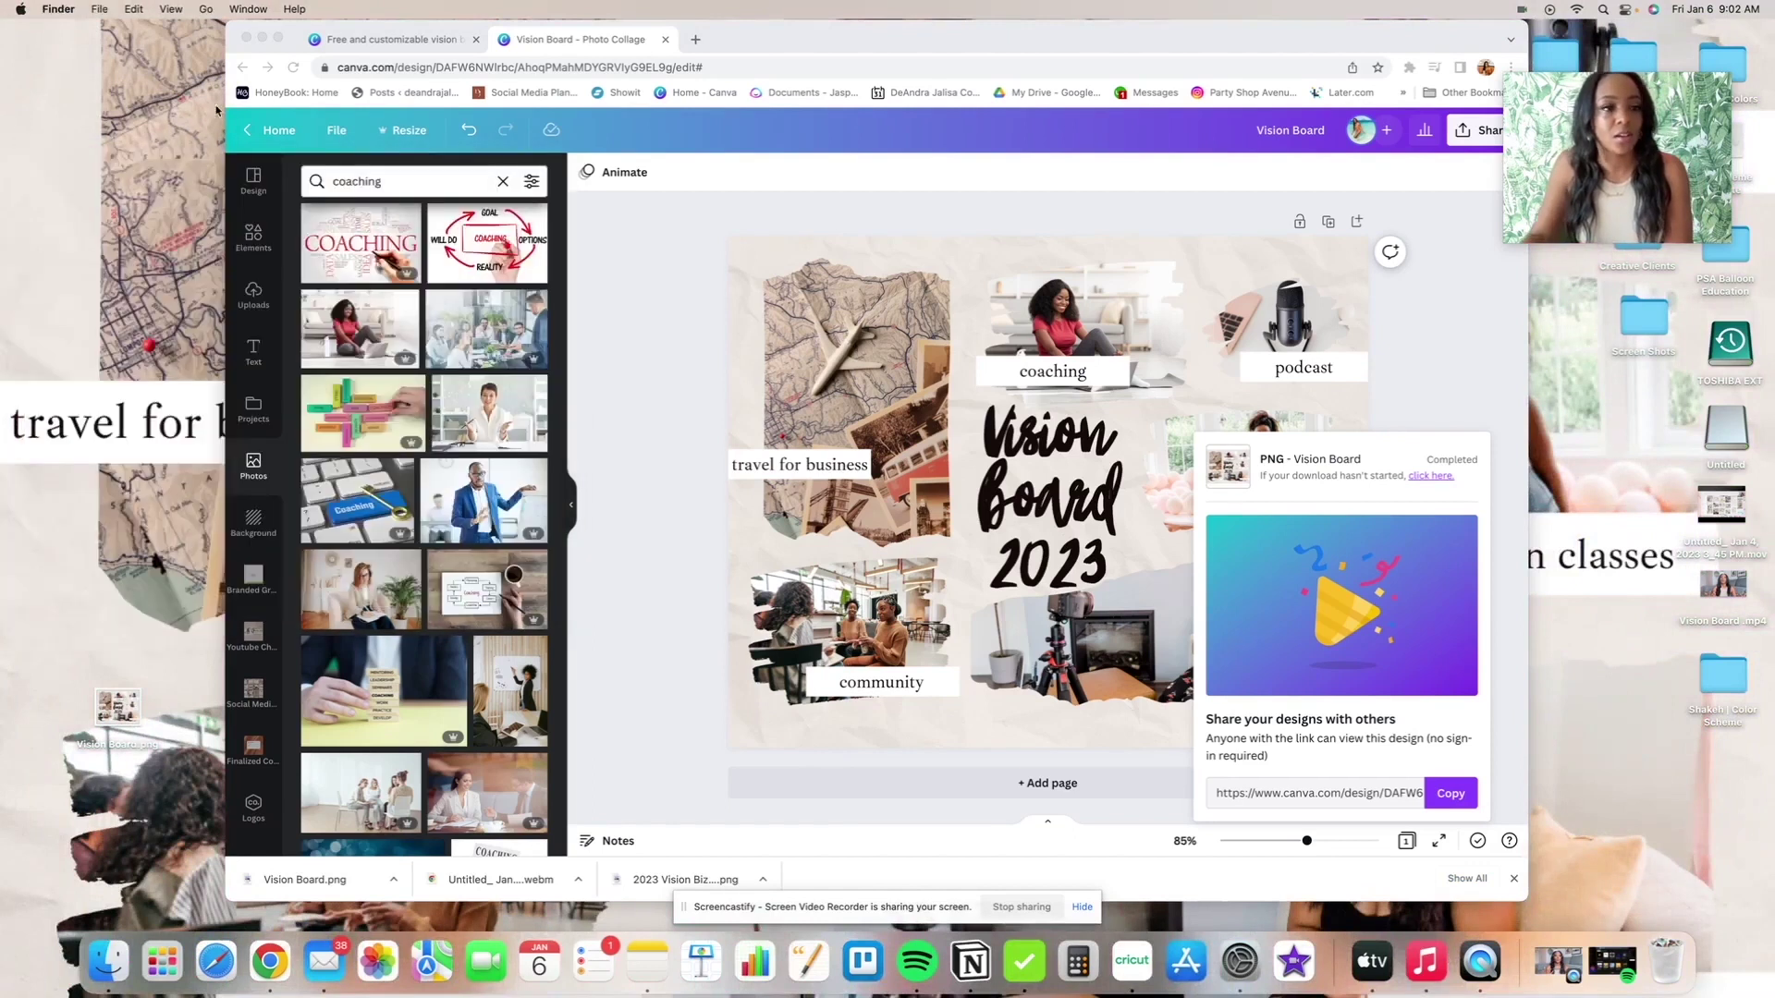
Minimize the browser window and move the Vision Board.png icon closer to the edge of the desktop
{"action": "left_click", "coordinate": [263, 39]}
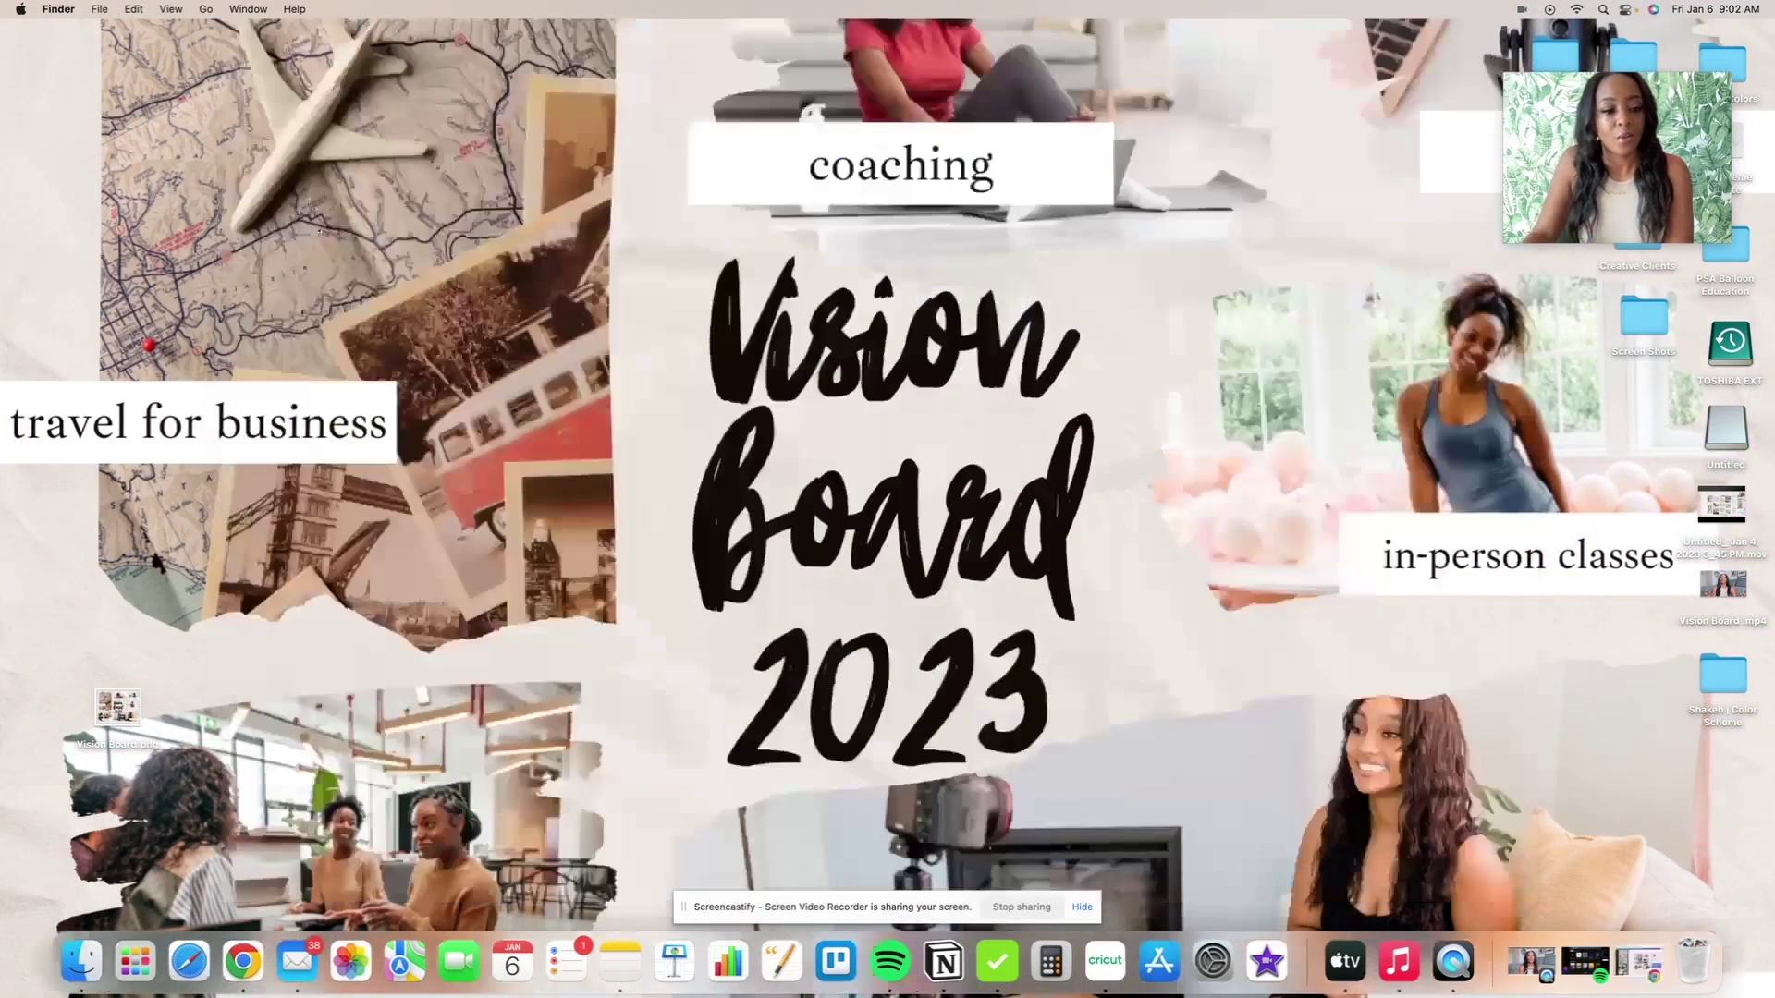
{"action": "left_click_drag", "start_coordinate": [134, 704], "coordinate": [101, 690]}
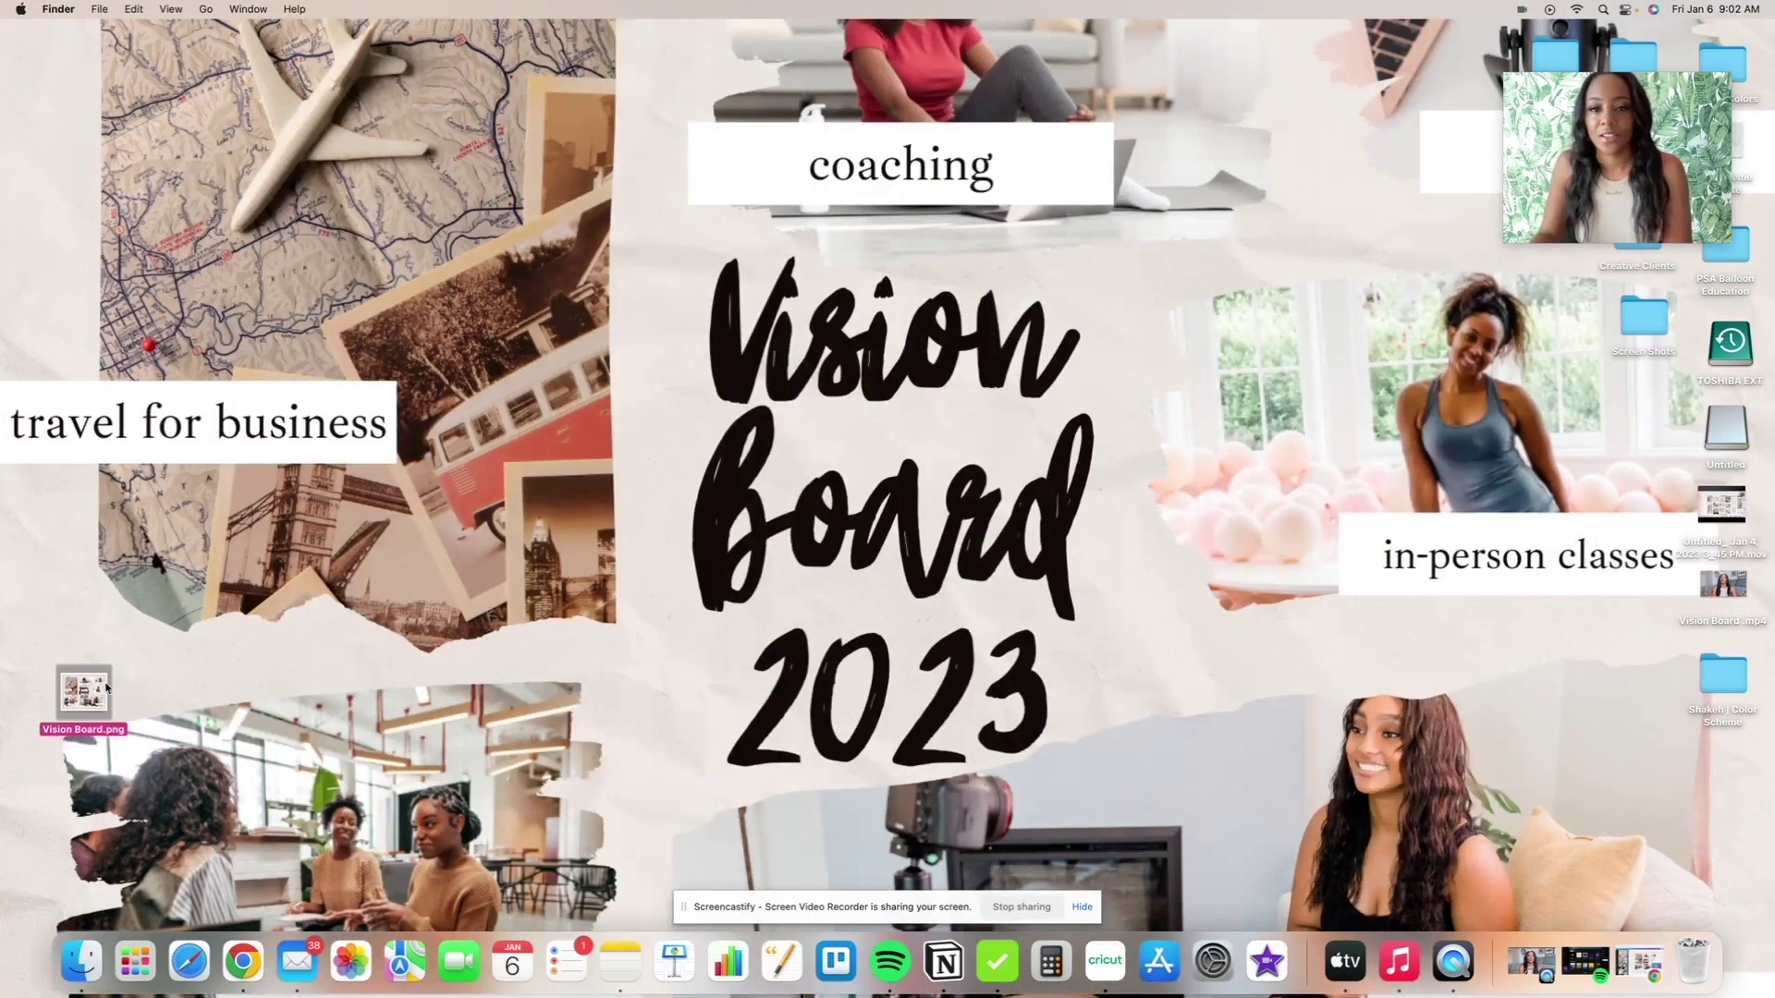